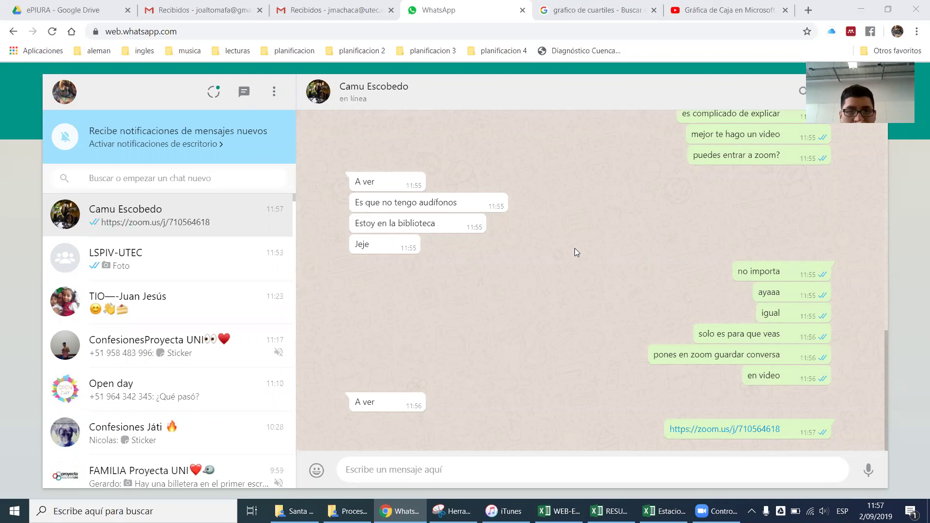
# Step: Switch to the Excel workbook EstacionSantaEulaliaResumen 2 (antiguo), view the VelocidadesCorregidas data from its start, and open the Cuartil-secc-1 sheet
pyautogui.click(928, 512)
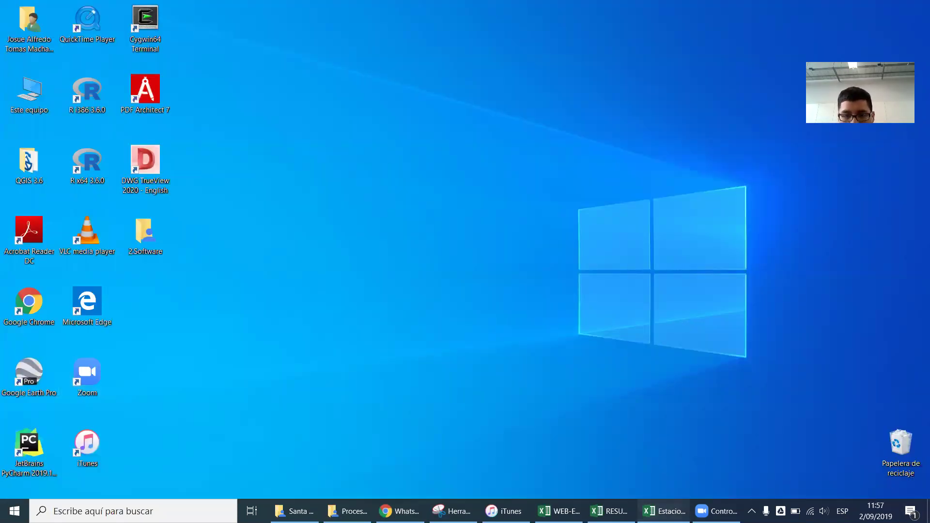
pyautogui.click(664, 509)
pyautogui.click(230, 477)
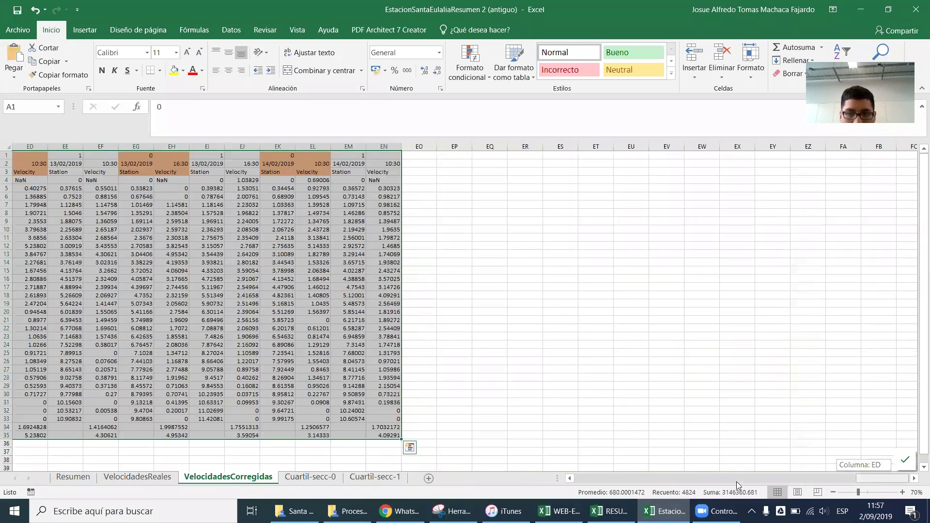
pyautogui.hotkey('ctrl', 'BackSpace')
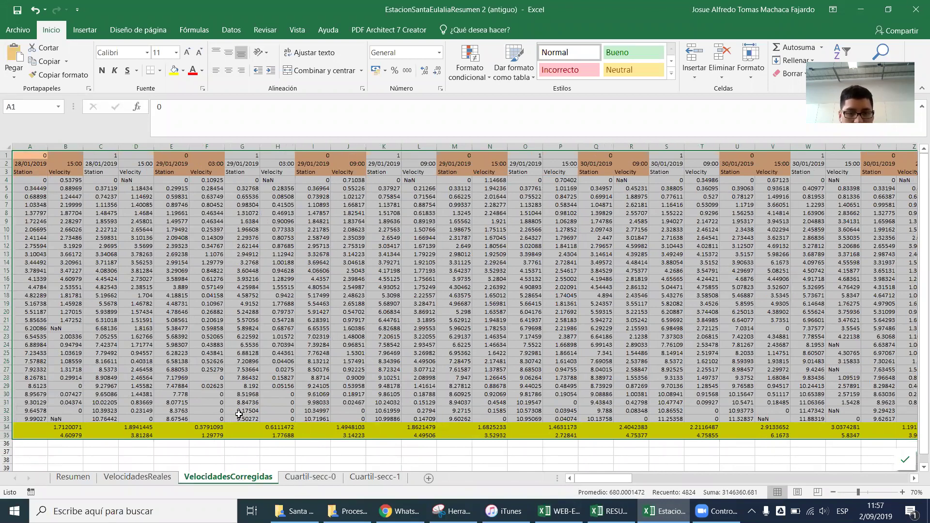
pyautogui.click(379, 482)
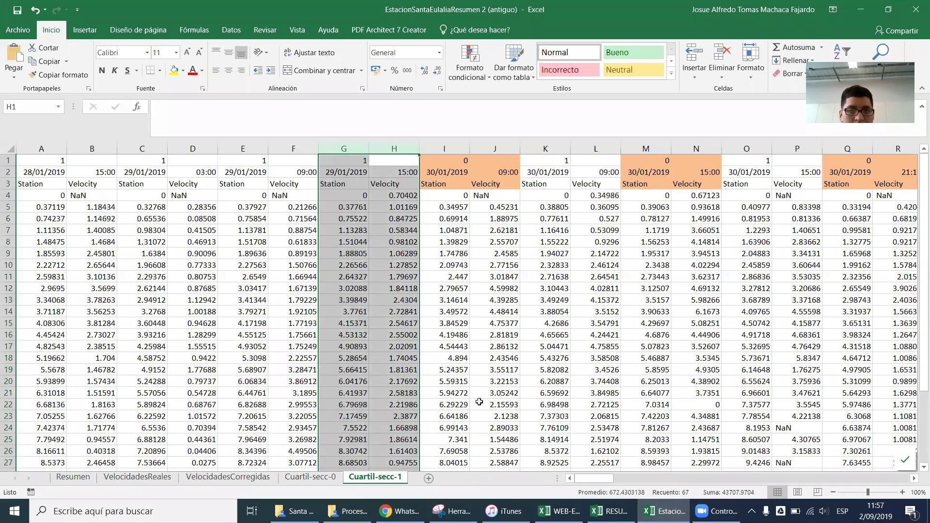
# Step: Check the Cuartil-secc-0 sheet and delete the section 0 Station and Velocity columns for 30/01/2019 09:00 from Cuartil-secc-1
pyautogui.moveTo(456, 147); pyautogui.dragTo(484, 147)
pyautogui.click(303, 478)
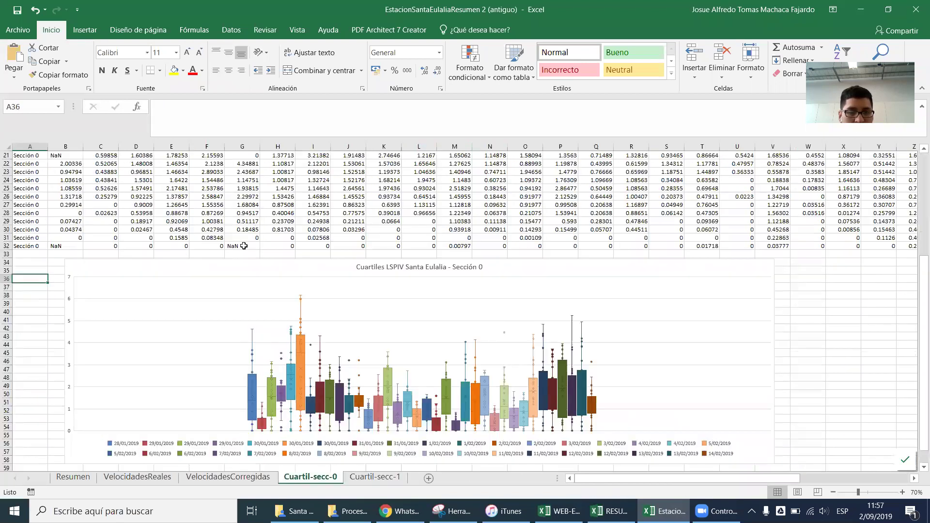
pyautogui.scroll(7, 247, 236)
pyautogui.click(366, 477)
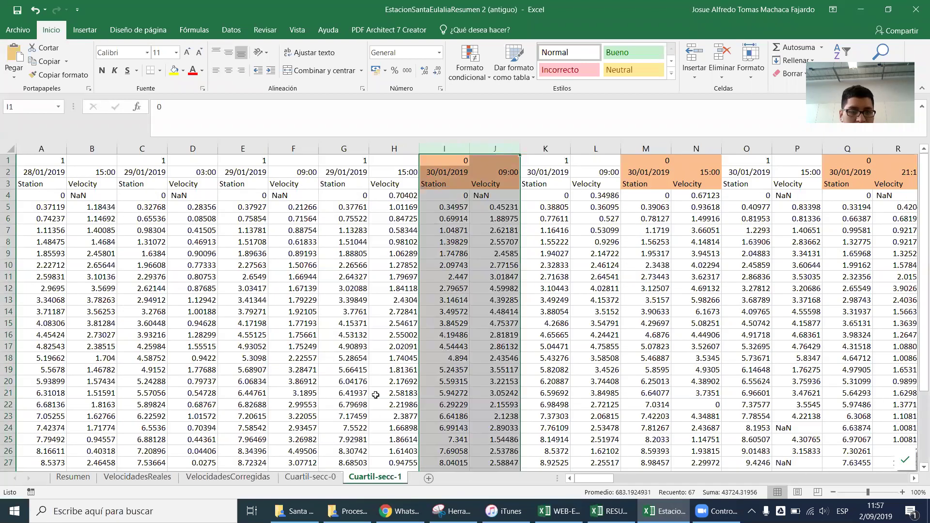
pyautogui.rightClick(457, 148)
pyautogui.click(492, 248)
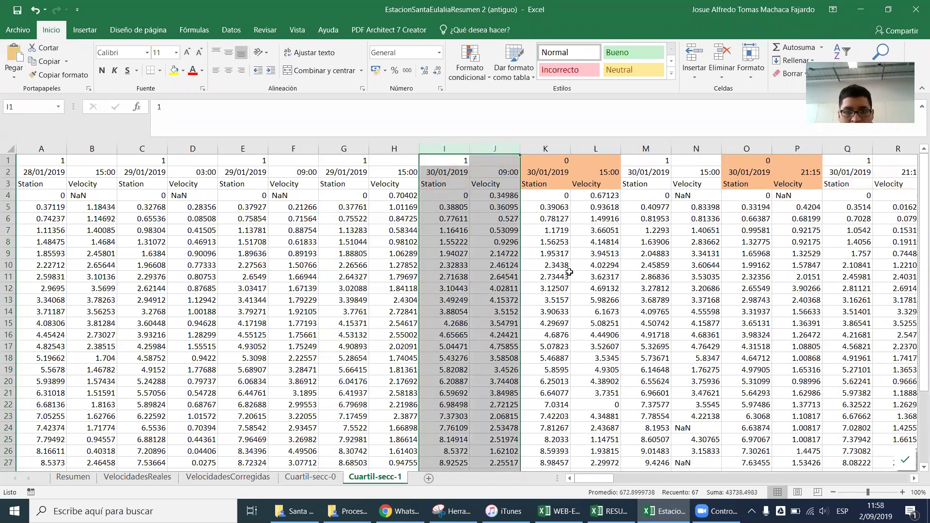
# Step: Delete the section 0 Station and Velocity columns for 30/01/2019 15:00 and 21:15
pyautogui.click(552, 147)
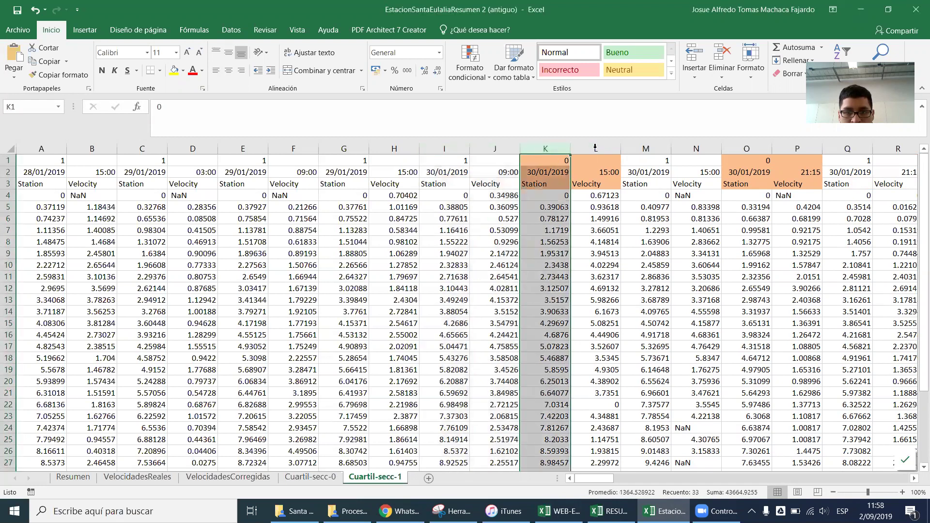
pyautogui.keyDown('shift'); pyautogui.click(595, 148); pyautogui.keyUp('shift')
pyautogui.rightClick(595, 148)
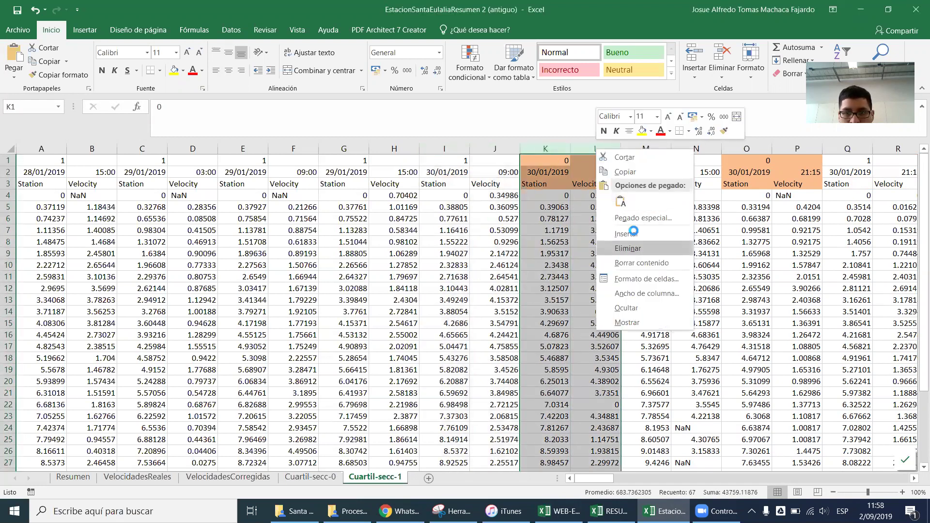
pyautogui.click(627, 248)
pyautogui.click(663, 148)
pyautogui.rightClick(685, 150)
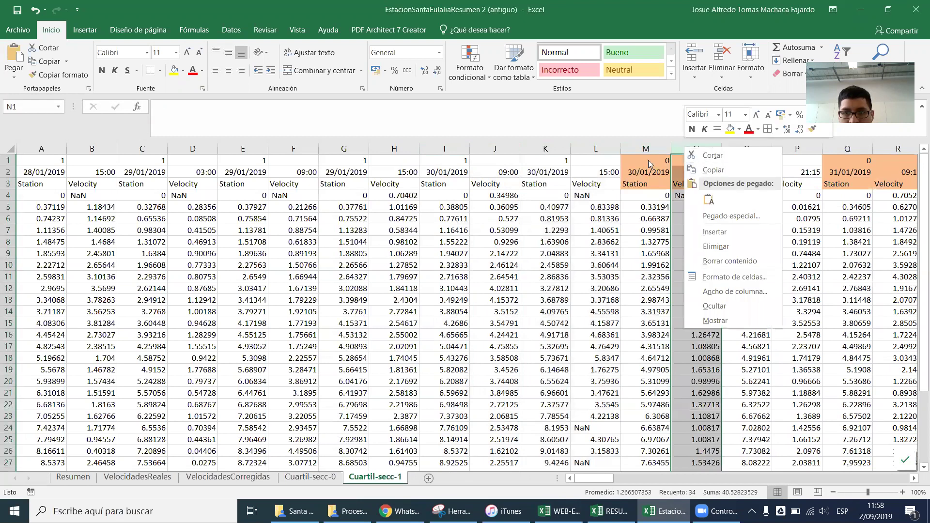
pyautogui.press('Escape')
pyautogui.moveTo(646, 145); pyautogui.dragTo(684, 143)
pyautogui.rightClick(684, 144)
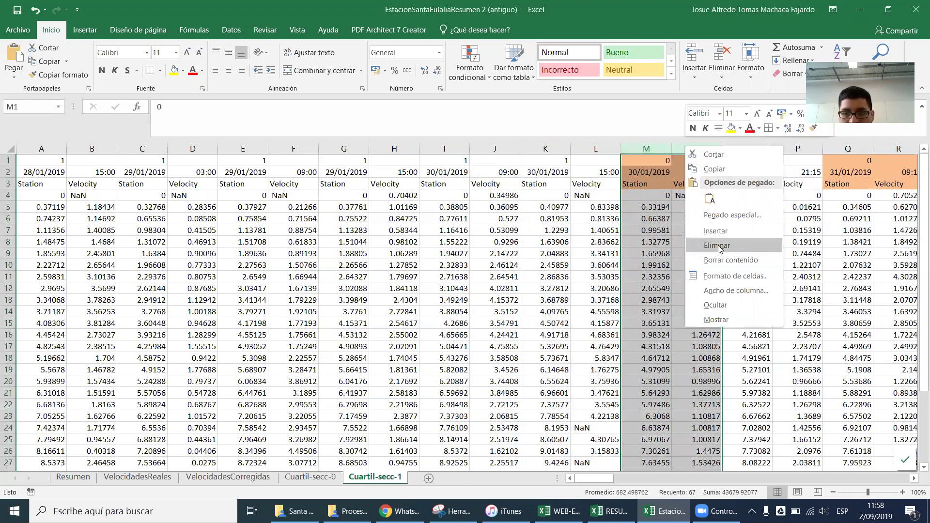
pyautogui.click(721, 245)
# Step: Delete the section 0 Station and Velocity columns for 31/01/2019 09:15 and 15:15
pyautogui.moveTo(749, 150); pyautogui.dragTo(795, 150)
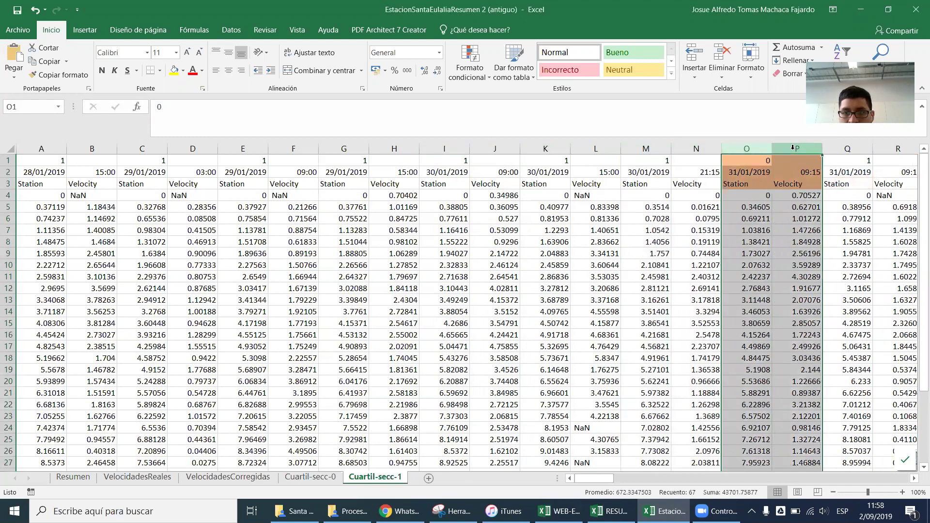
pyautogui.rightClick(794, 150)
pyautogui.click(823, 250)
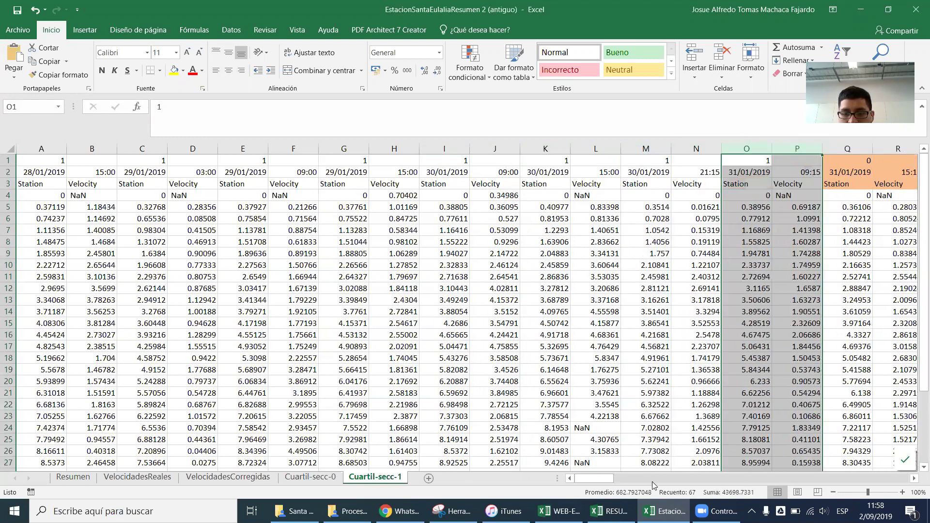
pyautogui.moveTo(603, 482); pyautogui.dragTo(627, 479)
pyautogui.moveTo(394, 149); pyautogui.dragTo(437, 148)
pyautogui.rightClick(437, 149)
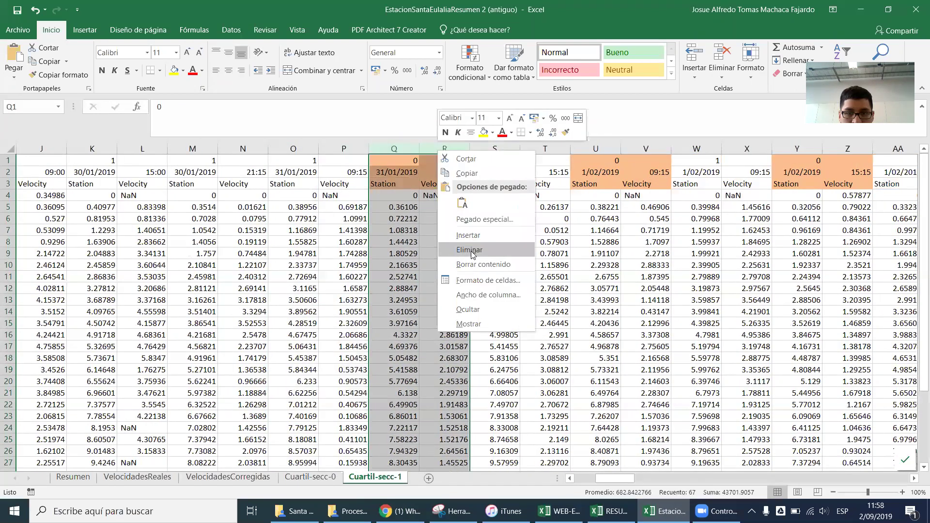
pyautogui.click(525, 228)
# Step: Delete the four orange section 0 column pairs dated 1/02/2019 (09:15, 15:15) and 2/02/2019 (09:30, 15:30)
pyautogui.moveTo(499, 149); pyautogui.dragTo(842, 149)
pyautogui.rightClick(545, 150)
pyautogui.click(572, 251)
pyautogui.rightClick(647, 148)
pyautogui.click(672, 249)
pyautogui.rightClick(746, 150)
pyautogui.click(774, 247)
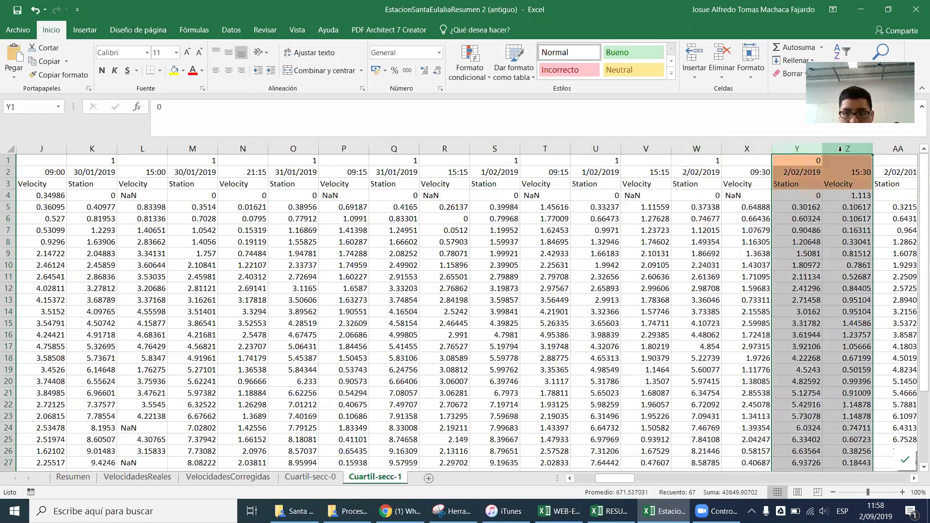
pyautogui.rightClick(843, 150)
pyautogui.click(793, 252)
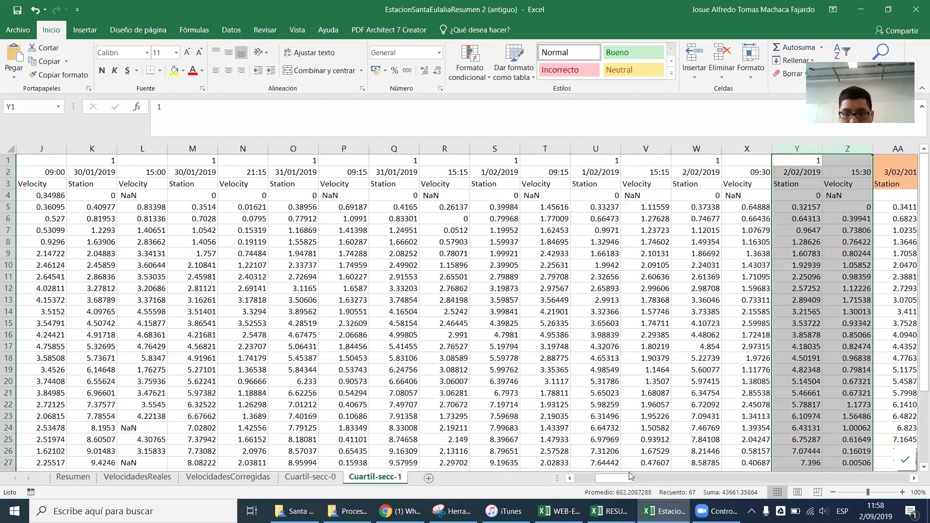
# Step: Delete the section 0 Station and Velocity columns for 3/02/2019 09:30 and 15:30
pyautogui.moveTo(628, 481); pyautogui.dragTo(661, 481)
pyautogui.moveTo(193, 149); pyautogui.dragTo(233, 147)
pyautogui.rightClick(232, 148)
pyautogui.click(281, 250)
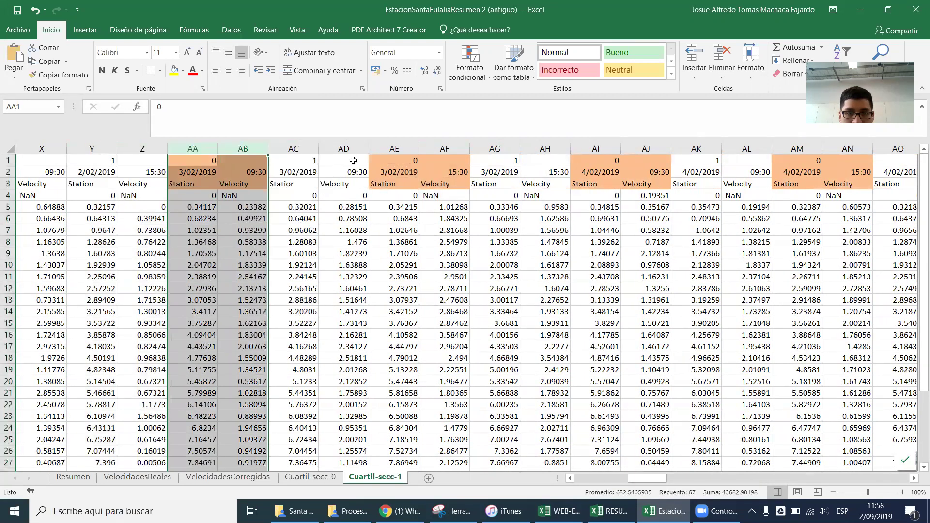
pyautogui.moveTo(303, 144); pyautogui.dragTo(330, 147)
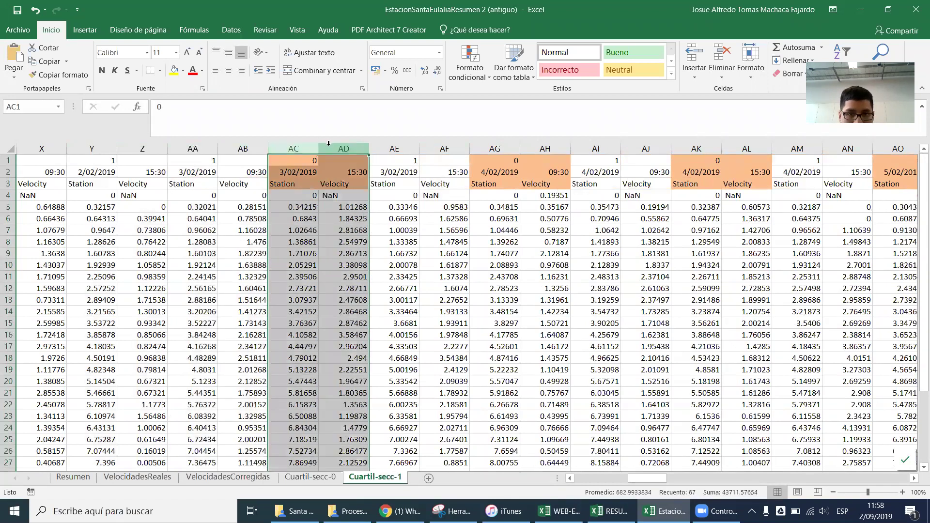
pyautogui.rightClick(329, 148)
pyautogui.click(361, 246)
# Step: Delete the section 0 Station and Velocity columns for 4/02/2019 09:30 and 15:30
pyautogui.moveTo(387, 148); pyautogui.dragTo(494, 149)
pyautogui.rightClick(443, 150)
pyautogui.click(475, 248)
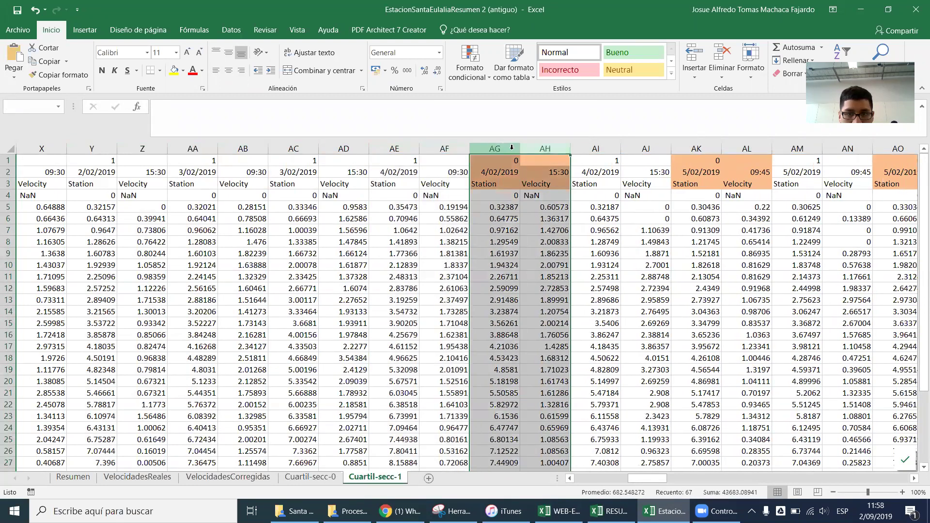
pyautogui.rightClick(532, 151)
pyautogui.click(555, 248)
# Step: Delete the section 0 column pairs for 5/02/2019 09:45, 5/02/2019 15:45 and 6/02/2019 09:45
pyautogui.moveTo(647, 149); pyautogui.dragTo(596, 149)
pyautogui.rightClick(606, 152)
pyautogui.click(636, 248)
pyautogui.moveTo(696, 148); pyautogui.dragTo(853, 149)
pyautogui.rightClick(764, 148)
pyautogui.click(773, 246)
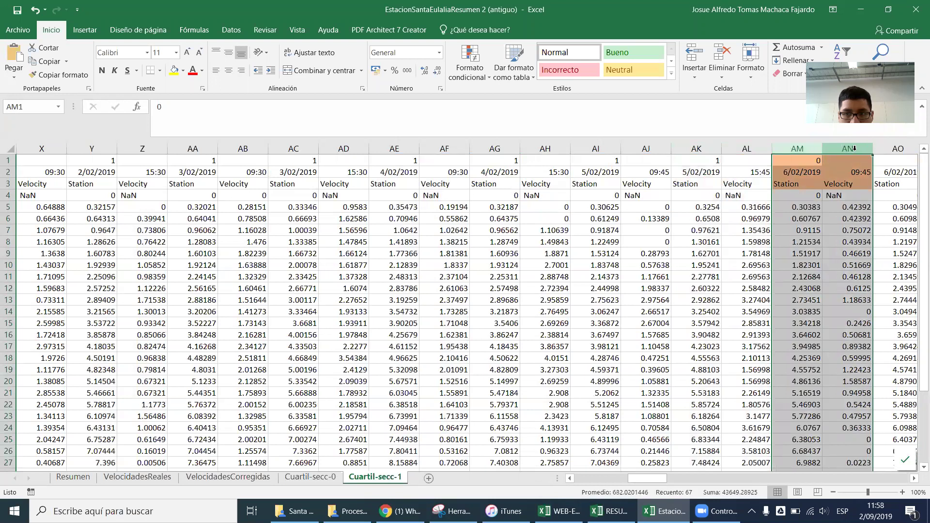
pyautogui.rightClick(853, 150)
pyautogui.click(818, 250)
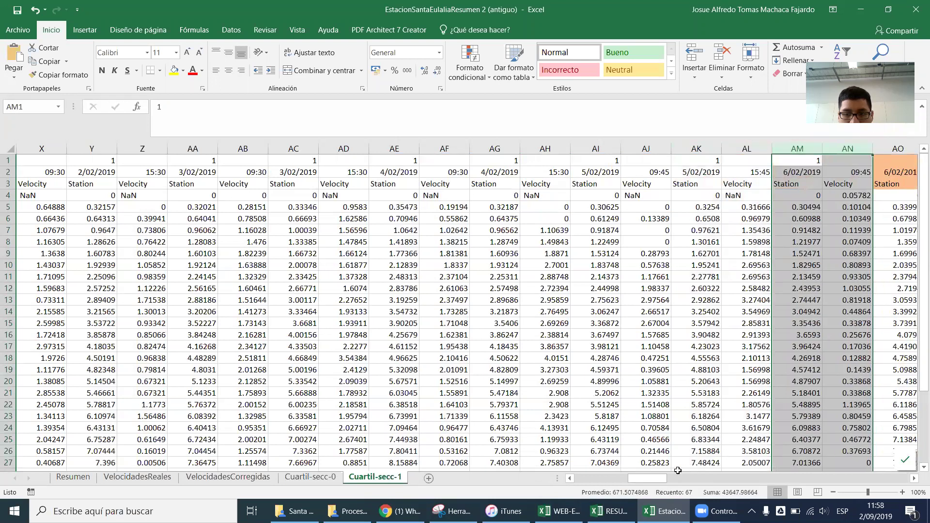
# Step: Delete the section 0 Station and Velocity columns for 6/02/2019 15:45 and 7/02/2019 10:00
pyautogui.moveTo(660, 479); pyautogui.dragTo(693, 479)
pyautogui.moveTo(205, 155); pyautogui.dragTo(230, 151)
pyautogui.rightClick(230, 150)
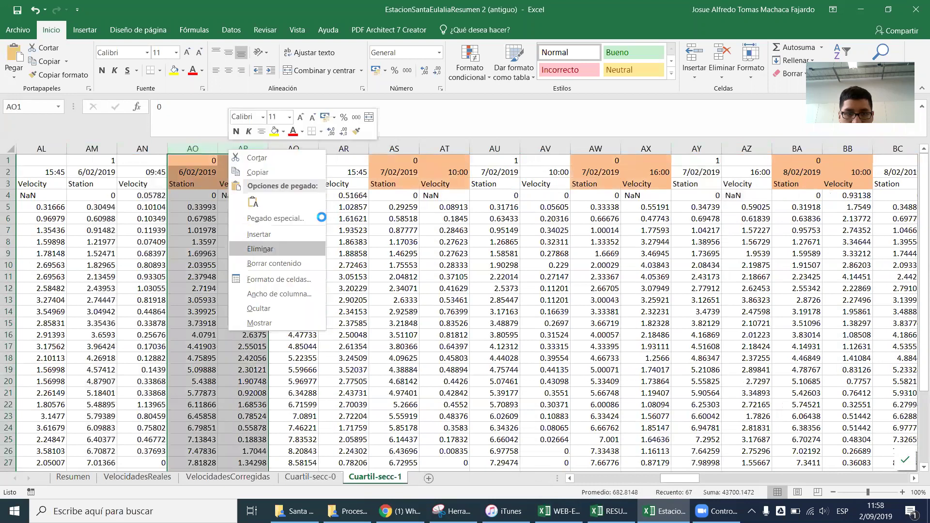
pyautogui.click(260, 248)
pyautogui.moveTo(291, 150); pyautogui.dragTo(329, 151)
pyautogui.rightClick(329, 151)
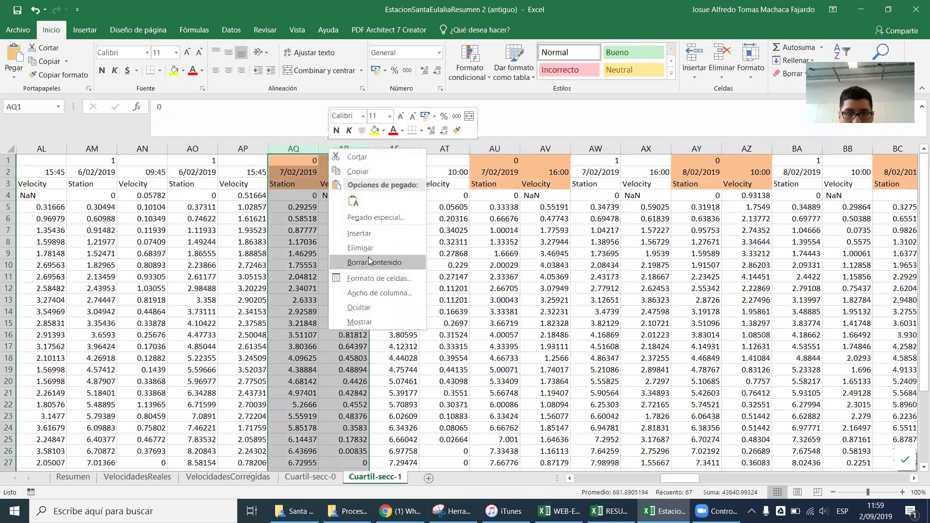
pyautogui.click(371, 248)
# Step: Delete the section 0 column pairs for 7/02/2019 16:00, 8/02/2019 10:00 and 8/02/2019 16:00
pyautogui.moveTo(394, 151); pyautogui.dragTo(434, 155)
pyautogui.rightClick(438, 150)
pyautogui.click(470, 248)
pyautogui.moveTo(491, 149); pyautogui.dragTo(636, 148)
pyautogui.rightClick(543, 146)
pyautogui.click(571, 245)
pyautogui.rightClick(637, 147)
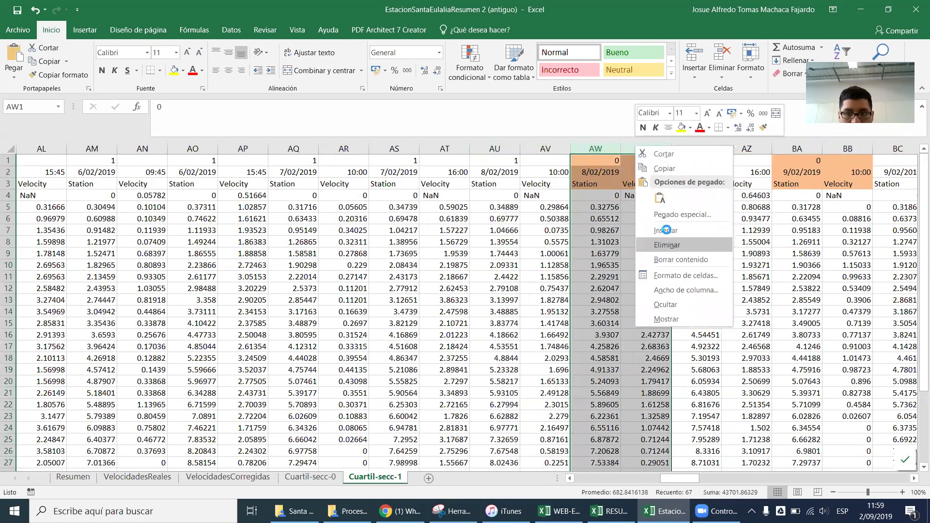
pyautogui.click(667, 243)
# Step: Delete the section 0 Station and Velocity columns for 9/02/2019 10:00 and 16:00
pyautogui.moveTo(696, 149); pyautogui.dragTo(836, 147)
pyautogui.rightClick(737, 151)
pyautogui.click(755, 248)
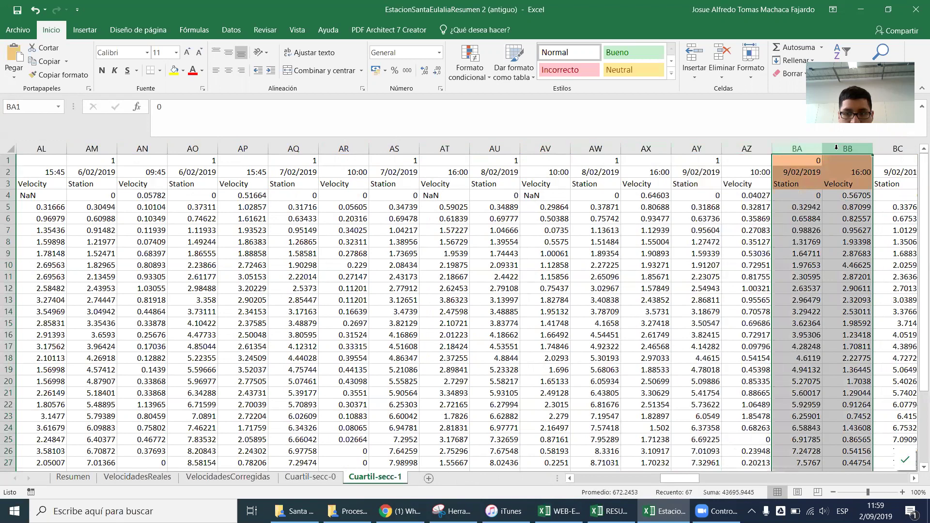
pyautogui.rightClick(835, 147)
pyautogui.click(795, 247)
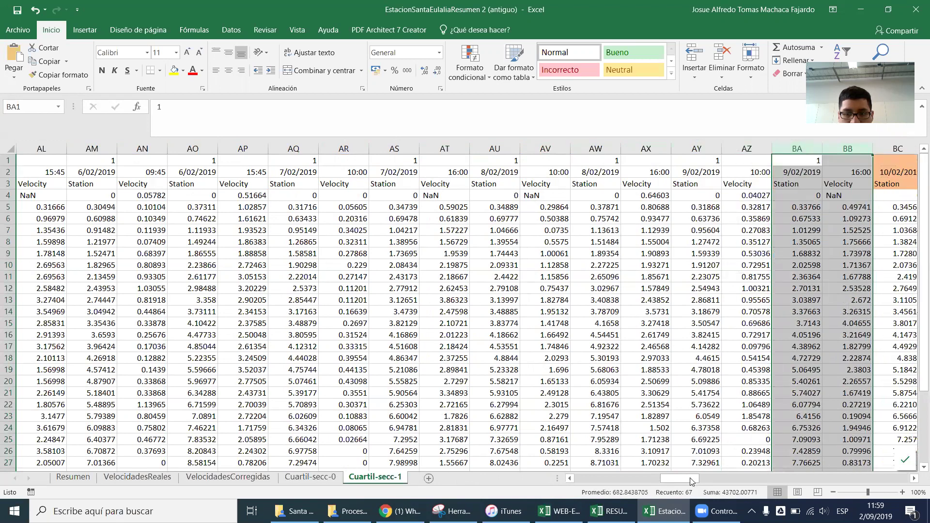
# Step: Delete the section 0 Station and Velocity columns for 10/02/2019 10:15 and 16:15
pyautogui.moveTo(698, 480); pyautogui.dragTo(736, 480)
pyautogui.moveTo(103, 145); pyautogui.dragTo(134, 148)
pyautogui.rightClick(152, 148)
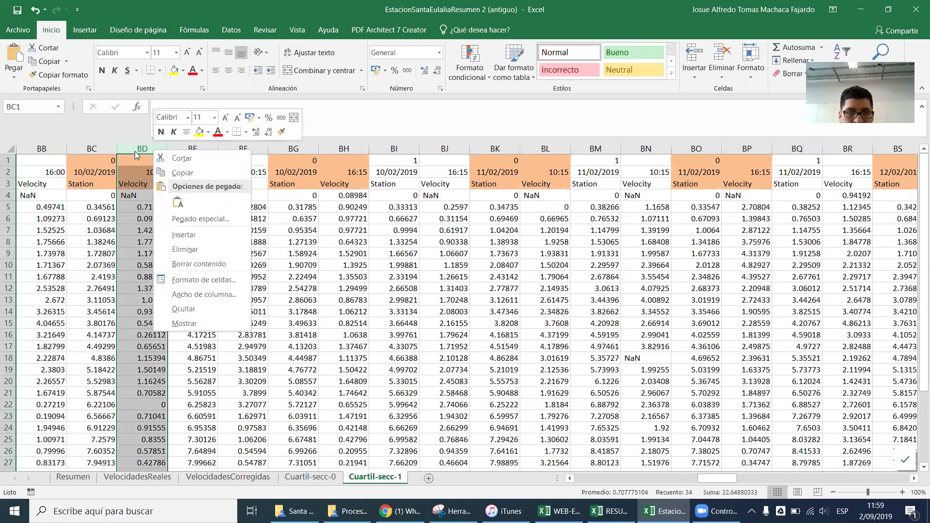
pyautogui.press('Escape')
pyautogui.keyDown('shift'); pyautogui.click(100, 148); pyautogui.keyUp('shift')
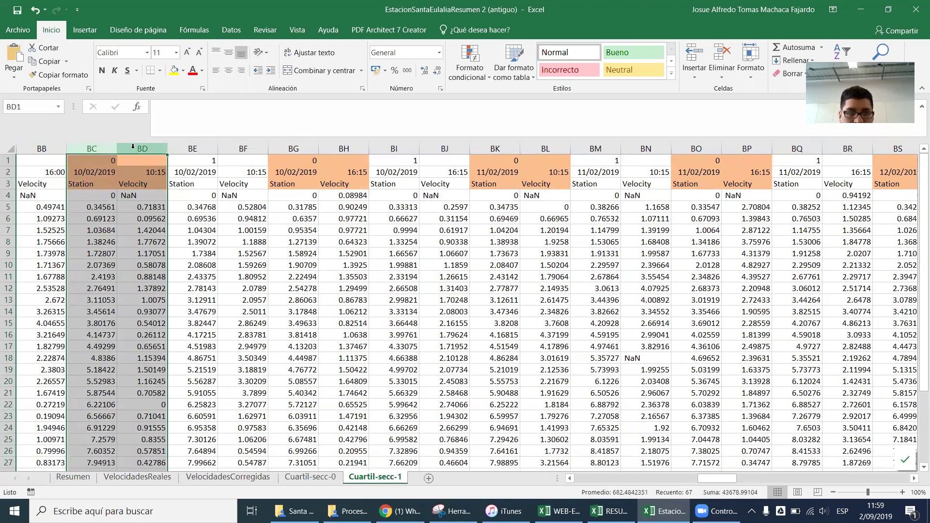
pyautogui.rightClick(130, 147)
pyautogui.click(171, 247)
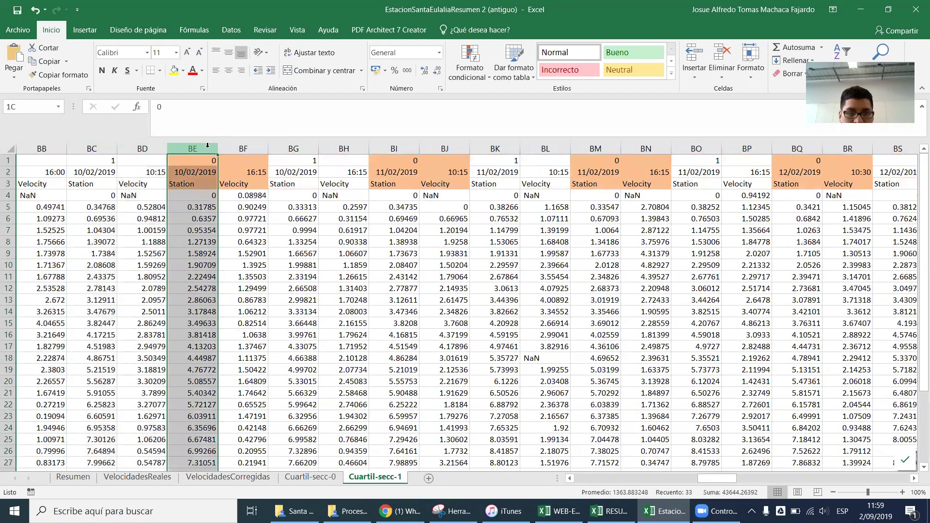
pyautogui.moveTo(203, 148); pyautogui.dragTo(228, 148)
pyautogui.rightClick(227, 149)
pyautogui.click(258, 248)
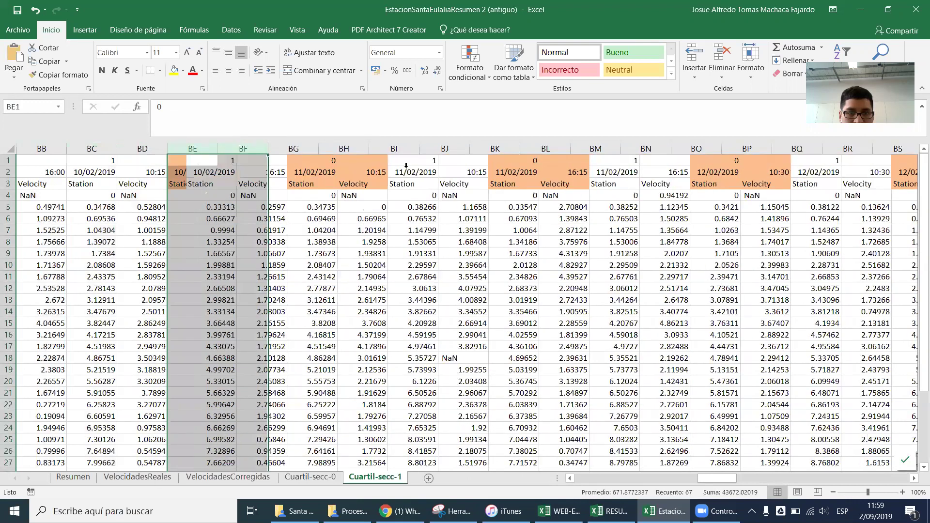
# Step: Delete the section 0 Station and Velocity columns for 11/02/2019 10:15 and 16:15
pyautogui.moveTo(291, 148); pyautogui.dragTo(327, 144)
pyautogui.rightClick(334, 145)
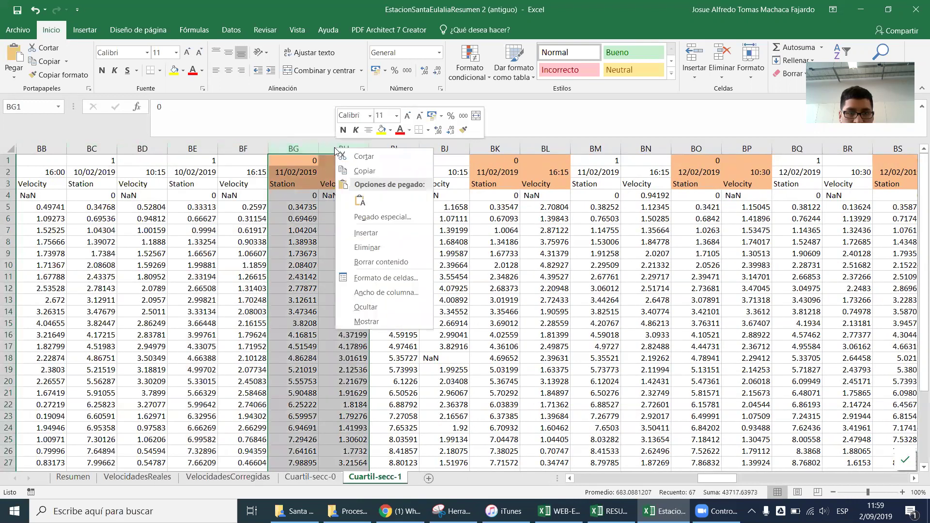
pyautogui.click(361, 242)
pyautogui.moveTo(402, 149); pyautogui.dragTo(631, 149)
pyautogui.rightClick(443, 150)
pyautogui.click(460, 251)
# Step: Delete the section 0 Station and Velocity columns for 12/02/2019 10:30 and 16:30
pyautogui.rightClick(545, 151)
pyautogui.click(584, 250)
pyautogui.rightClick(631, 150)
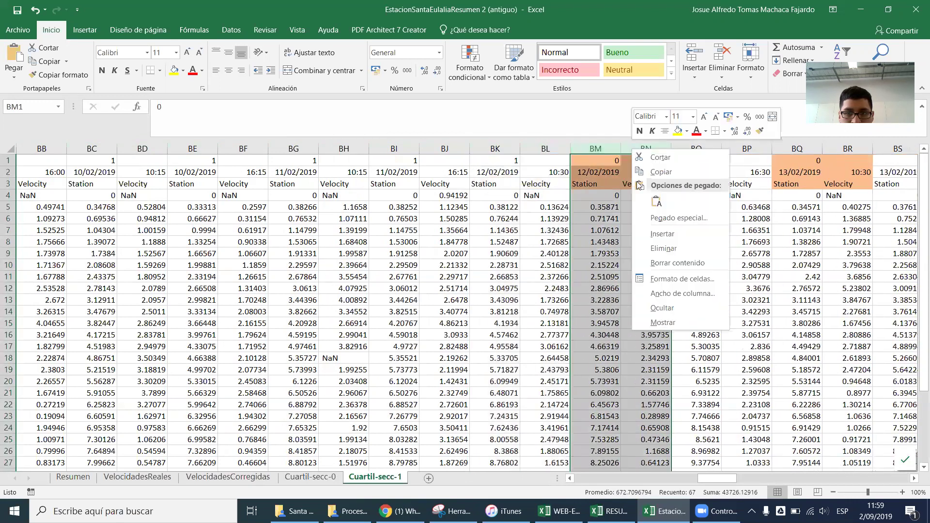
pyautogui.click(670, 249)
# Step: Delete the section 0 Station and Velocity columns for 13/02/2019 10:30 and 16:30
pyautogui.click(698, 149)
pyautogui.moveTo(728, 145); pyautogui.dragTo(830, 150)
pyautogui.rightClick(738, 149)
pyautogui.click(755, 247)
pyautogui.rightClick(829, 150)
pyautogui.click(768, 250)
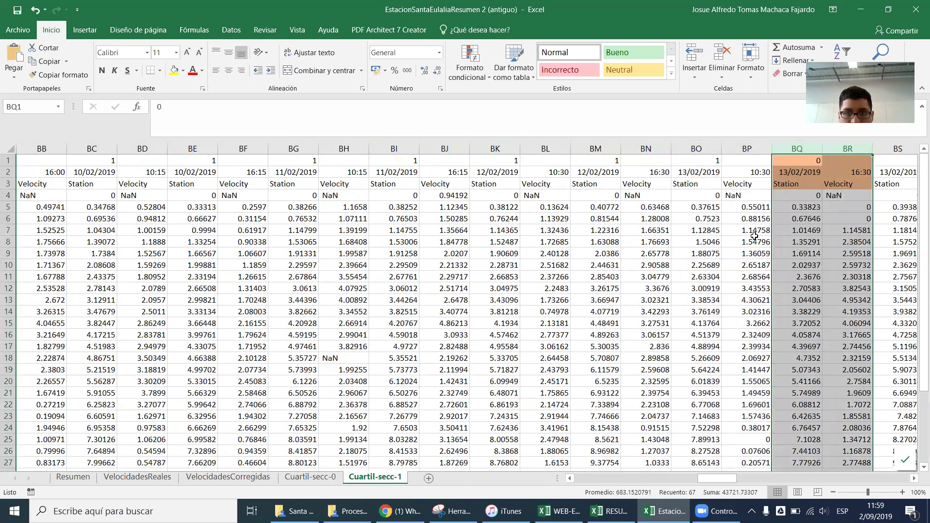
# Step: Delete the section 0 Station and Velocity columns for 14/02/2019 10:30
pyautogui.click(892, 151)
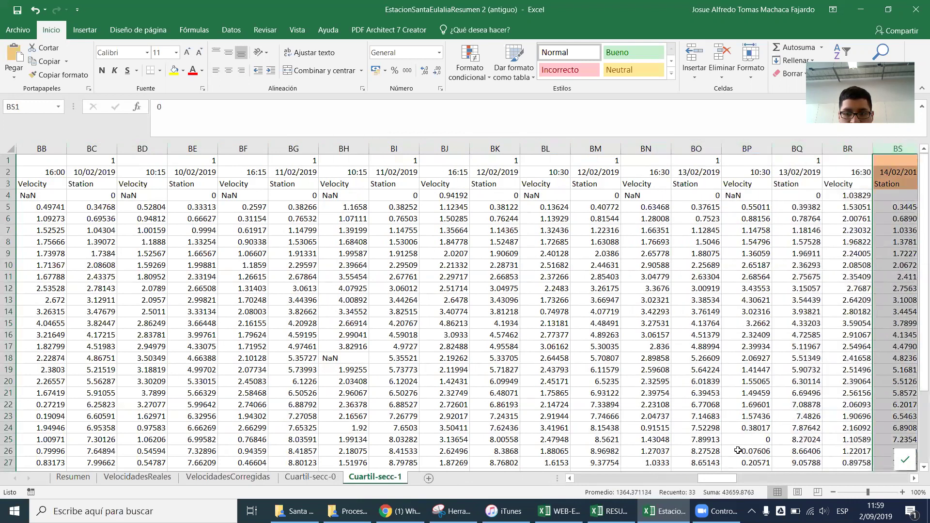
pyautogui.hscroll(7, 715, 479)
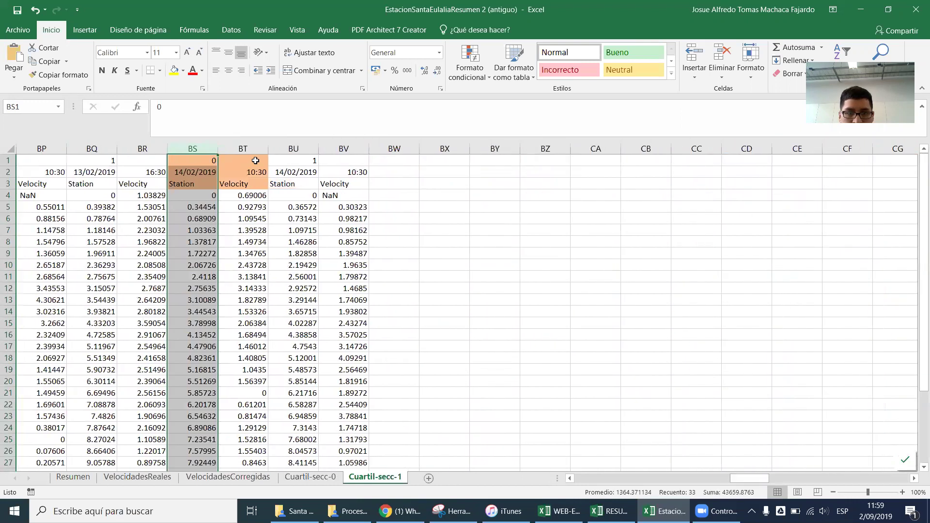
pyautogui.keyDown('shift'); pyautogui.click(245, 150); pyautogui.keyUp('shift')
pyautogui.rightClick(247, 154)
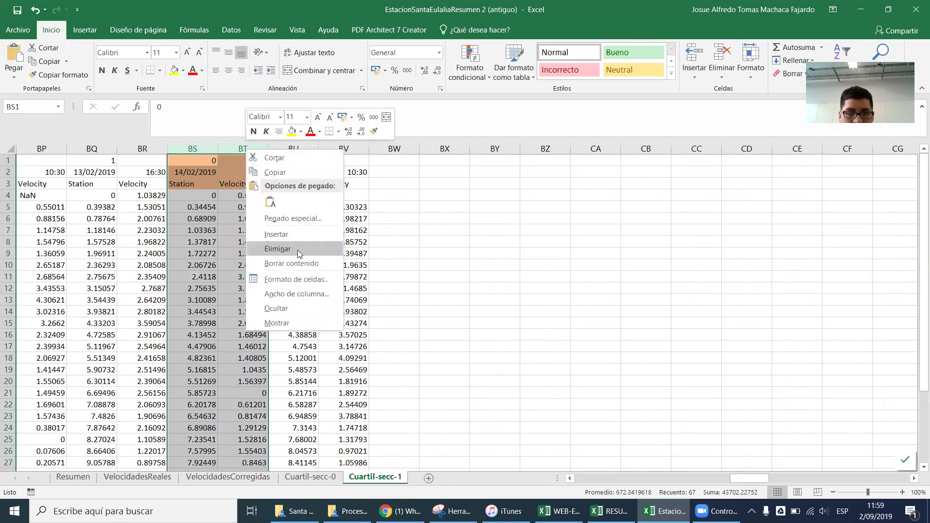
pyautogui.click(277, 248)
# Step: Compare the trimmed section 1 data with the layout of the Cuartil-secc-0 sheet, including its date and time headers, and return to Cuartil-secc-1
pyautogui.hscroll(-15, 183, 333)
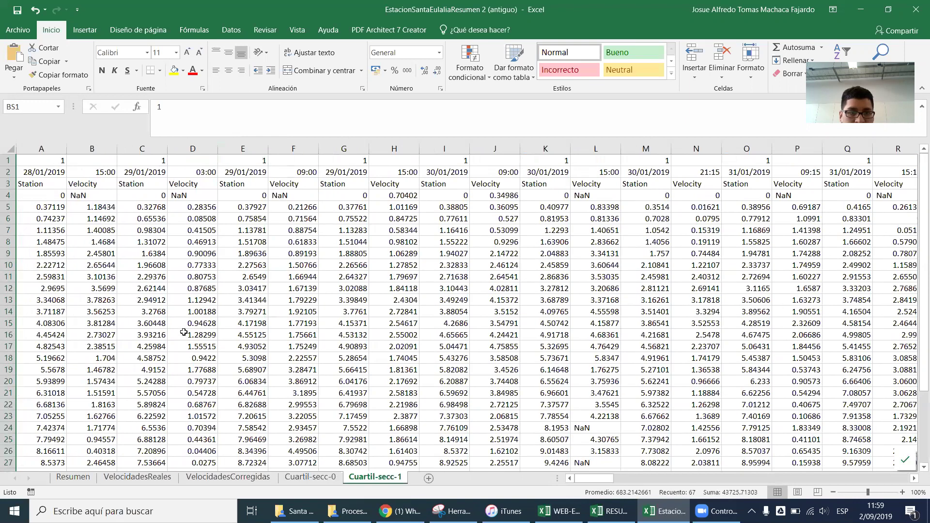
pyautogui.scroll(-3, 328, 271)
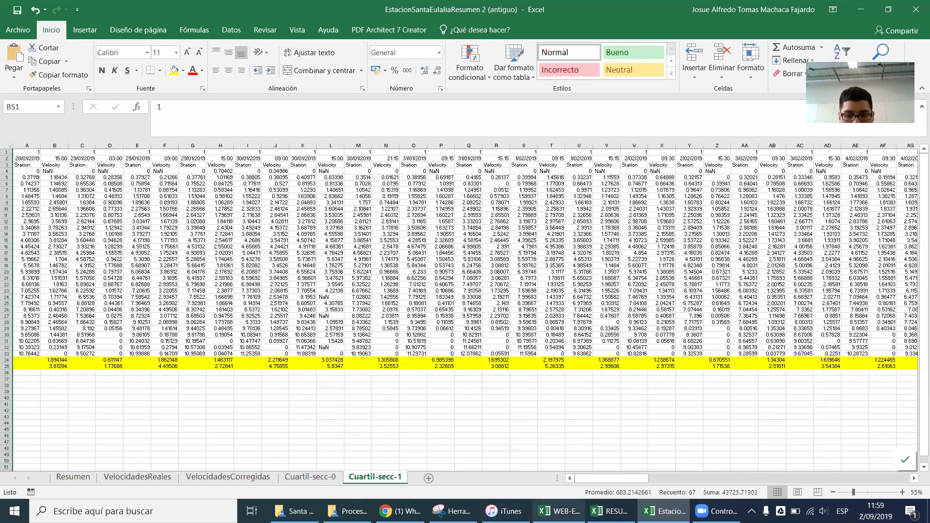
pyautogui.moveTo(609, 511)
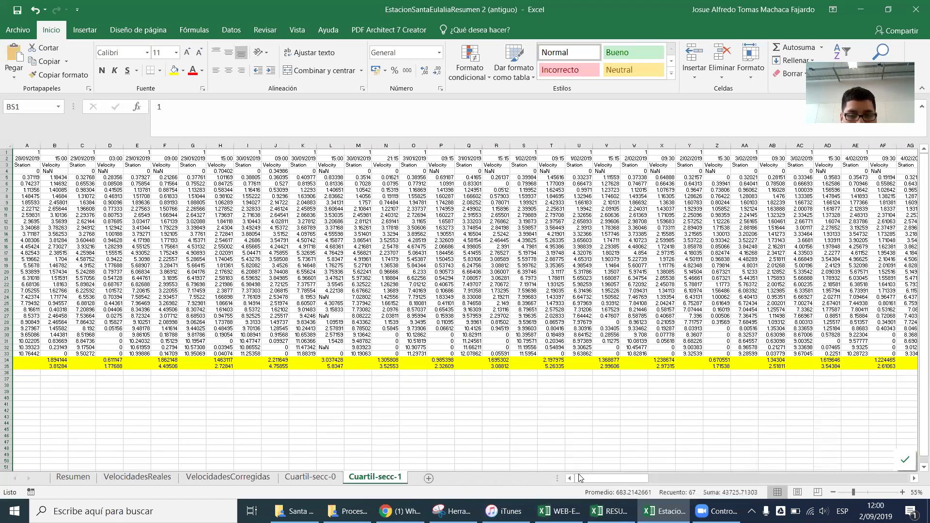
pyautogui.click(310, 478)
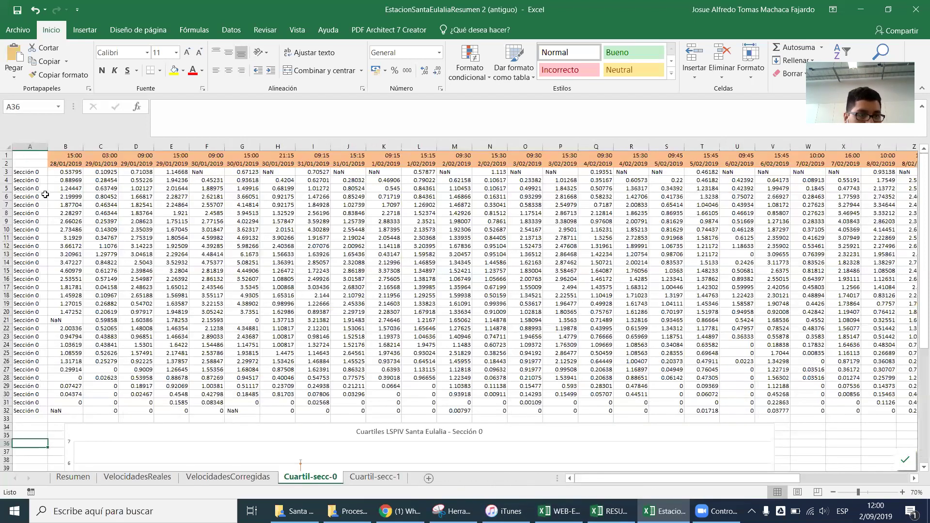
pyautogui.moveTo(77, 183); pyautogui.dragTo(29, 336)
pyautogui.moveTo(70, 178)
pyautogui.mouseDown()
pyautogui.moveTo(67, 215)
pyautogui.moveTo(66, 179)
pyautogui.mouseUp()
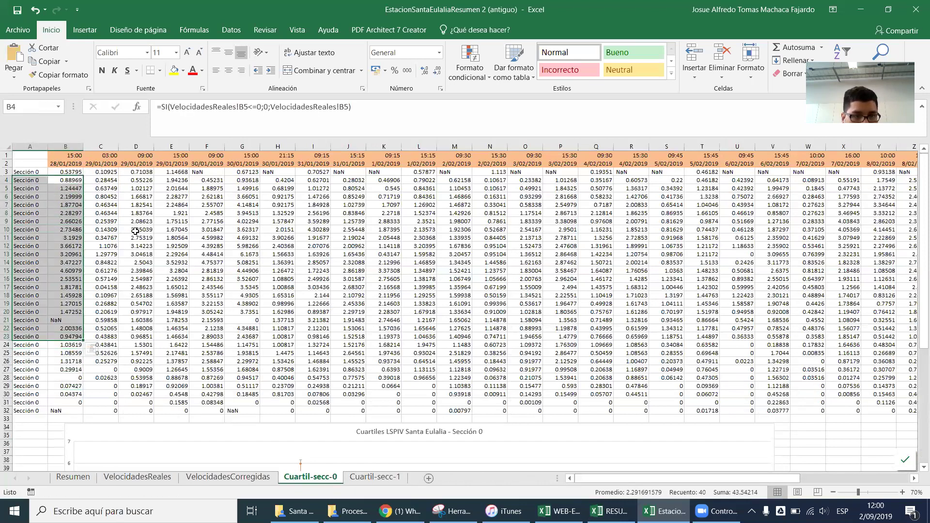
pyautogui.click(372, 478)
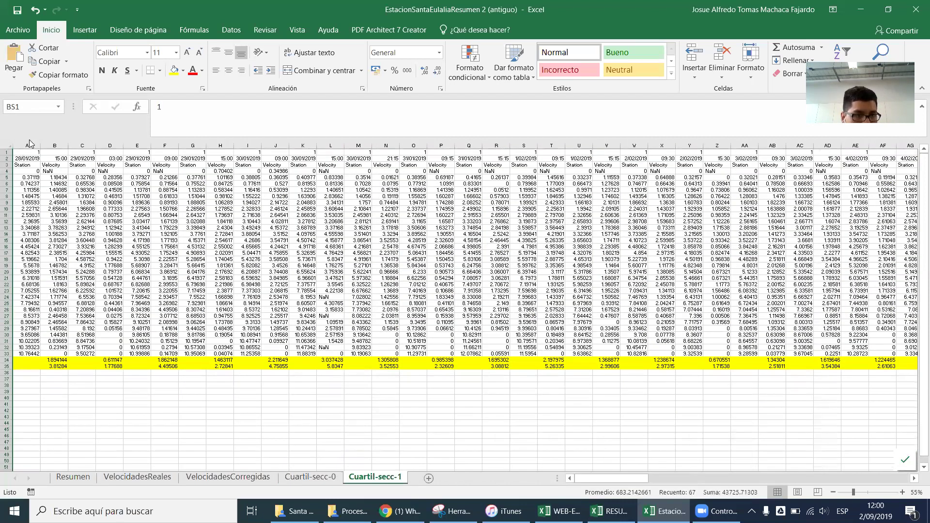
# Step: Delete the row of Station and Velocity labels and the two yellow summary rows below the data
pyautogui.moveTo(28, 158); pyautogui.dragTo(641, 162)
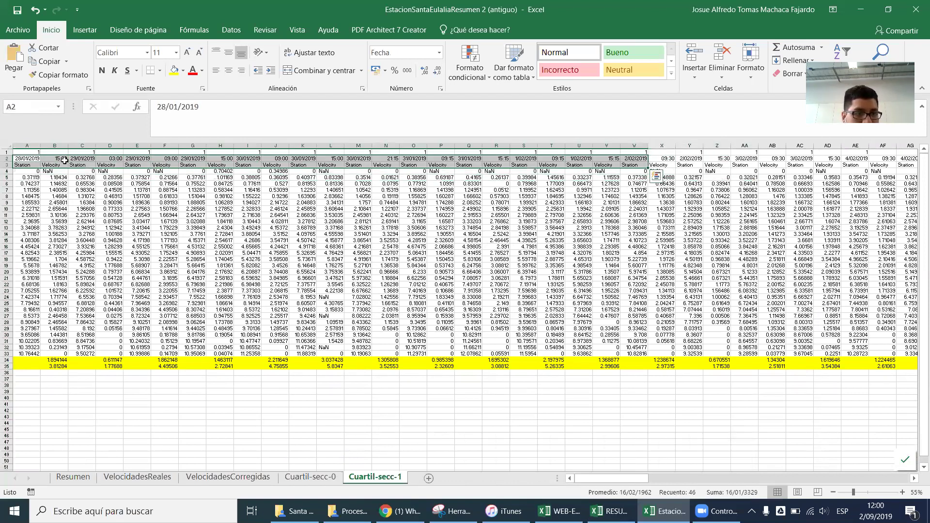
pyautogui.rightClick(7, 164)
pyautogui.click(30, 336)
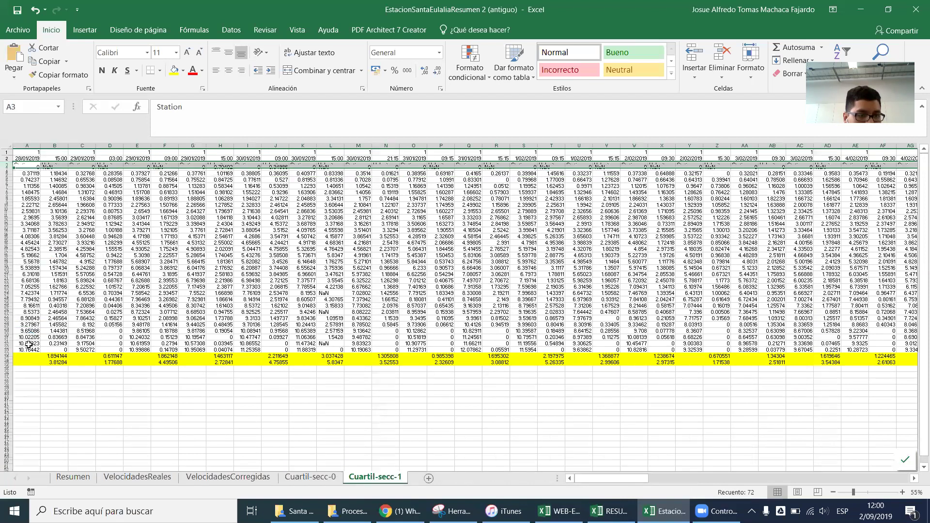
pyautogui.click(5, 354)
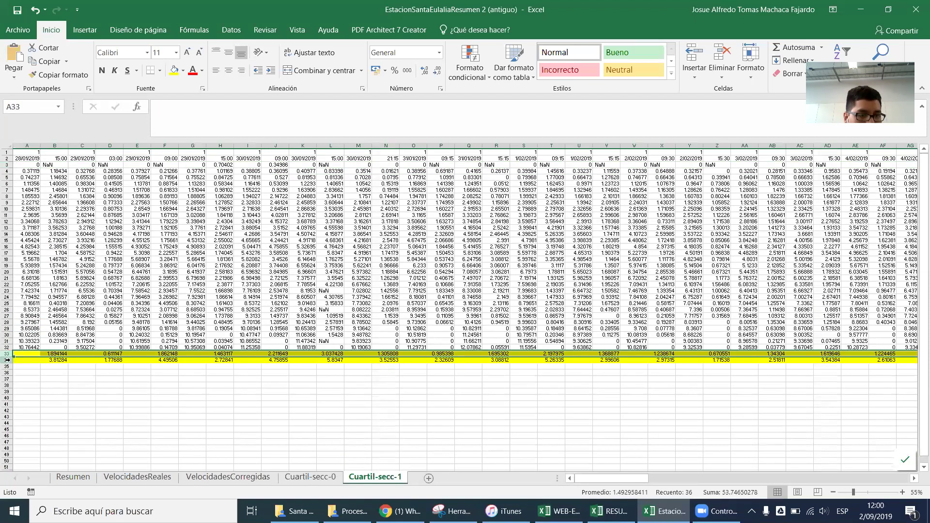
pyautogui.rightClick(7, 359)
pyautogui.click(42, 280)
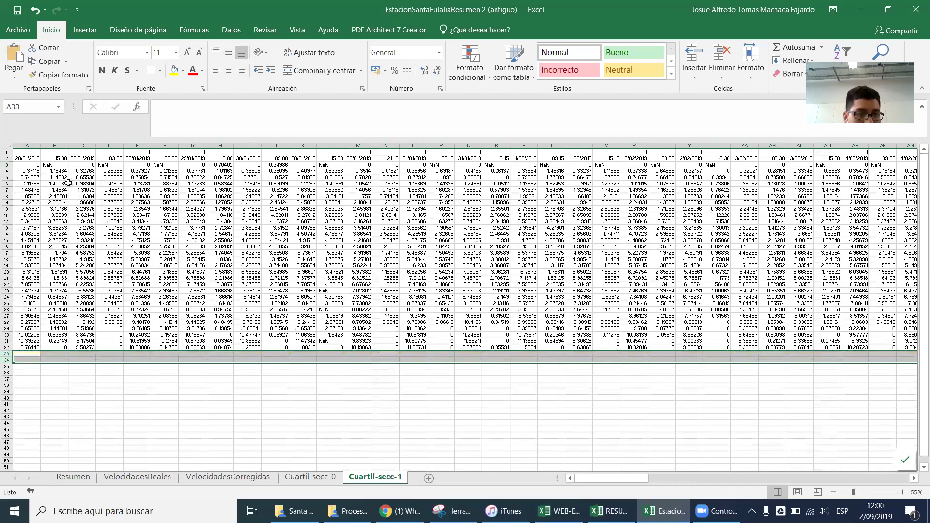
# Step: Copy the date and time row A2:BT2 and paste it into row 1 starting at B1, so each date sits above its velocity column
pyautogui.moveTo(36, 159); pyautogui.dragTo(853, 158)
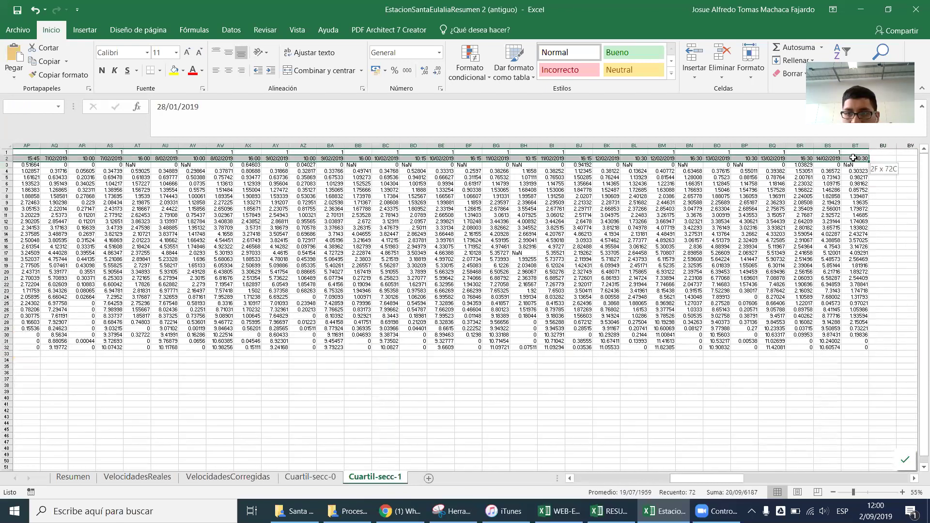
pyautogui.hotkey('ctrl', 'c')
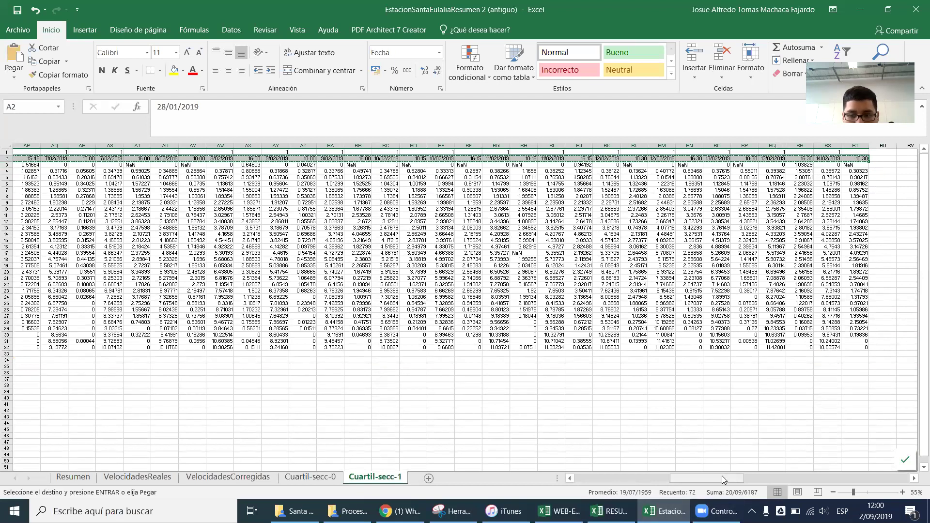
pyautogui.moveTo(721, 476); pyautogui.dragTo(625, 476)
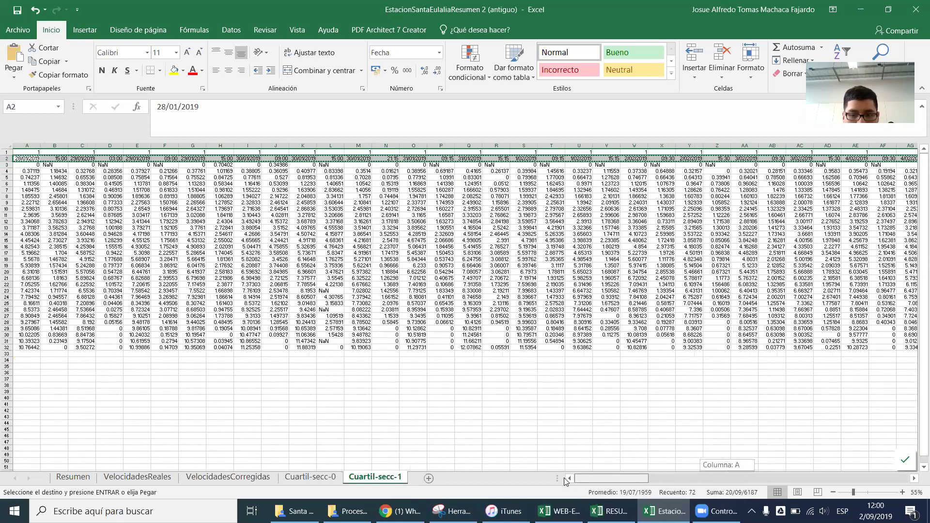
pyautogui.click(55, 153)
pyautogui.hotkey('ctrl', 'v')
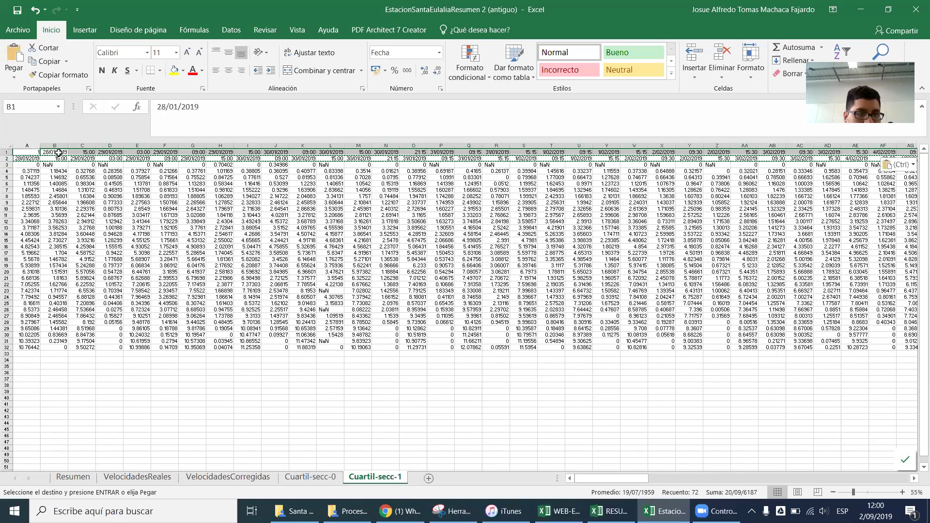
# Step: Delete, one at a time, the station-distance columns preceding the 28/01/2019 15:00, 29/01/2019 03:00 and 29/01/2019 09:00 velocities
pyautogui.click(30, 147)
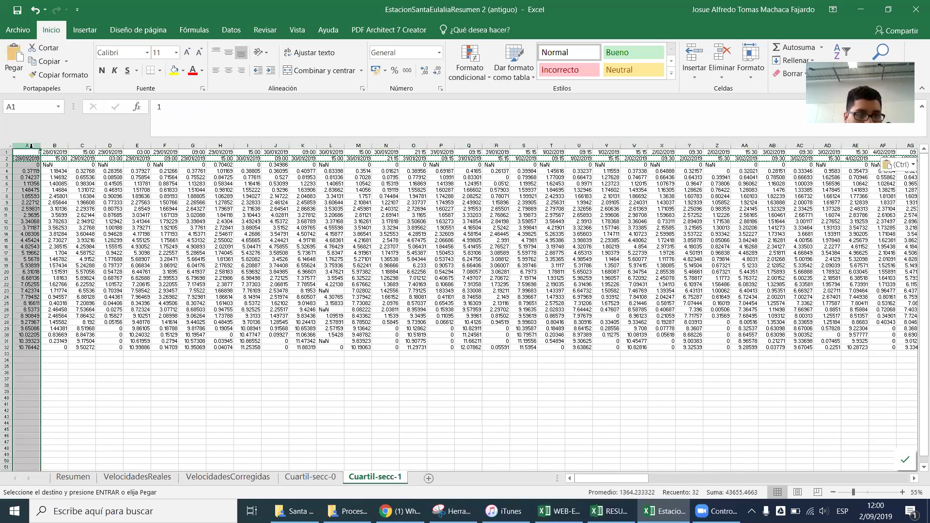
pyautogui.scroll(2, 30, 147)
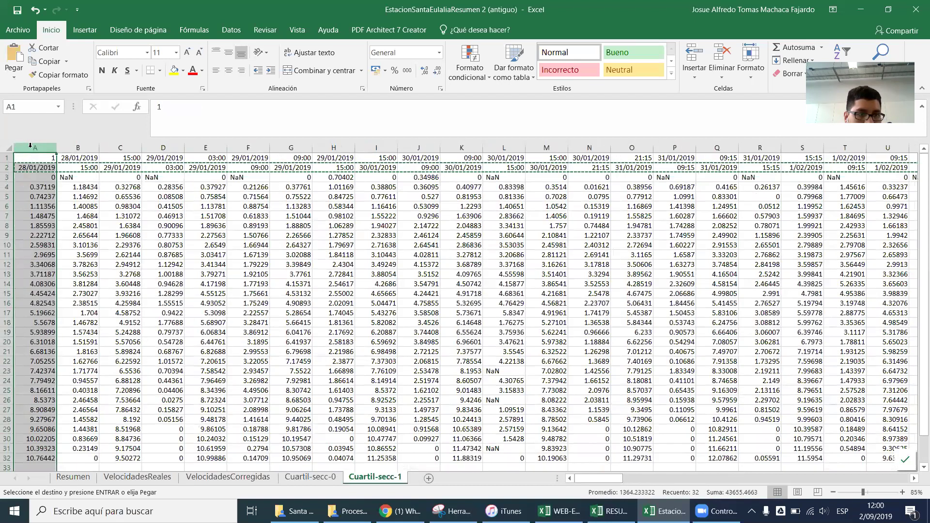
pyautogui.rightClick(30, 146)
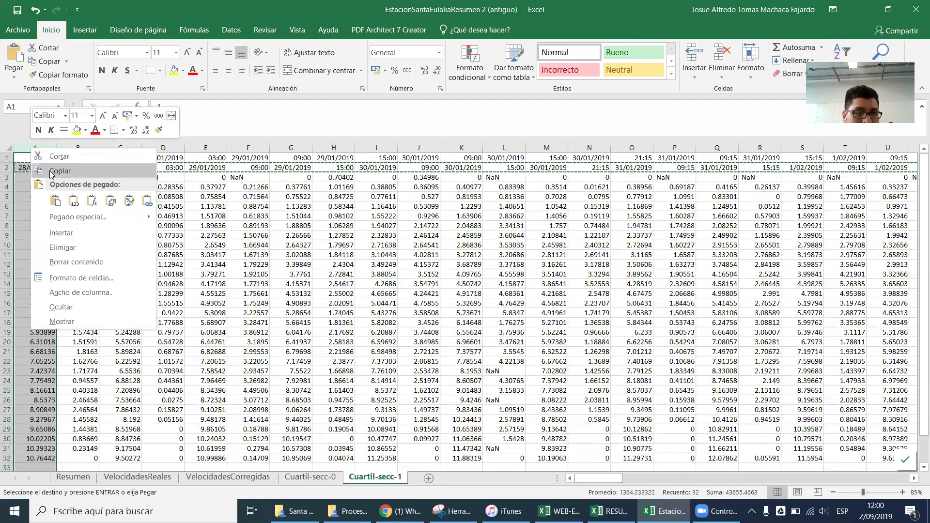
pyautogui.click(63, 247)
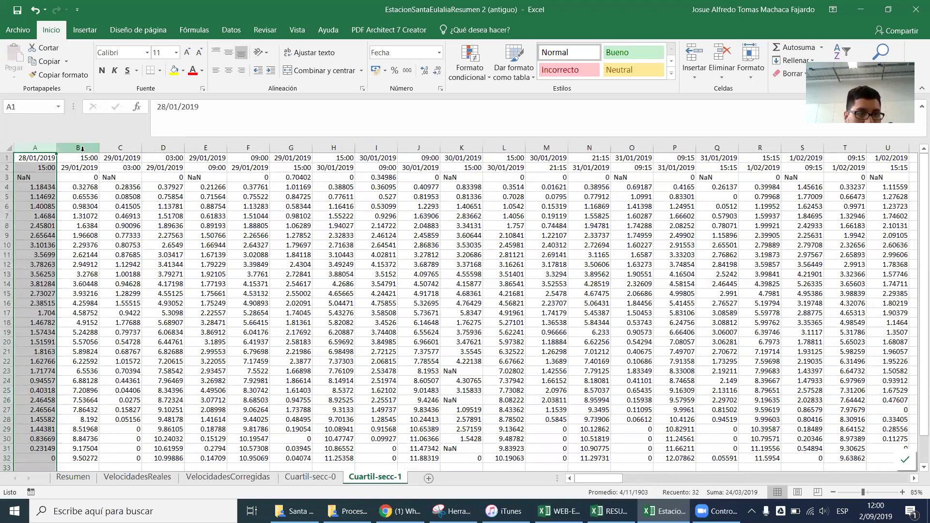
pyautogui.click(83, 148)
pyautogui.rightClick(83, 147)
pyautogui.click(116, 248)
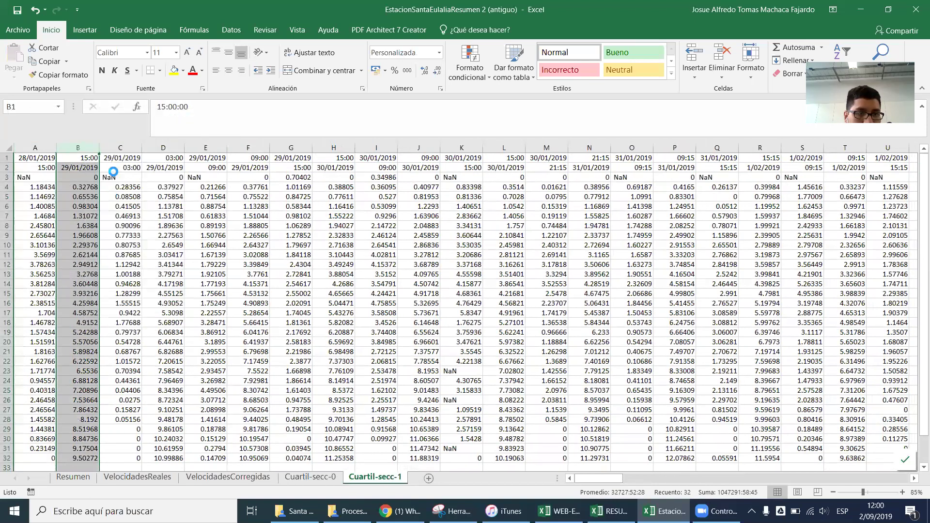
pyautogui.click(115, 148)
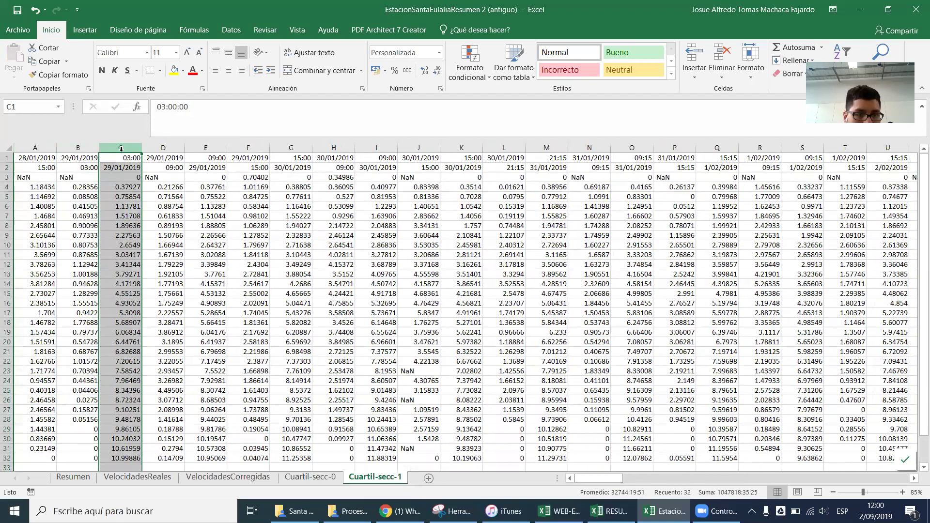
pyautogui.rightClick(121, 147)
pyautogui.click(128, 248)
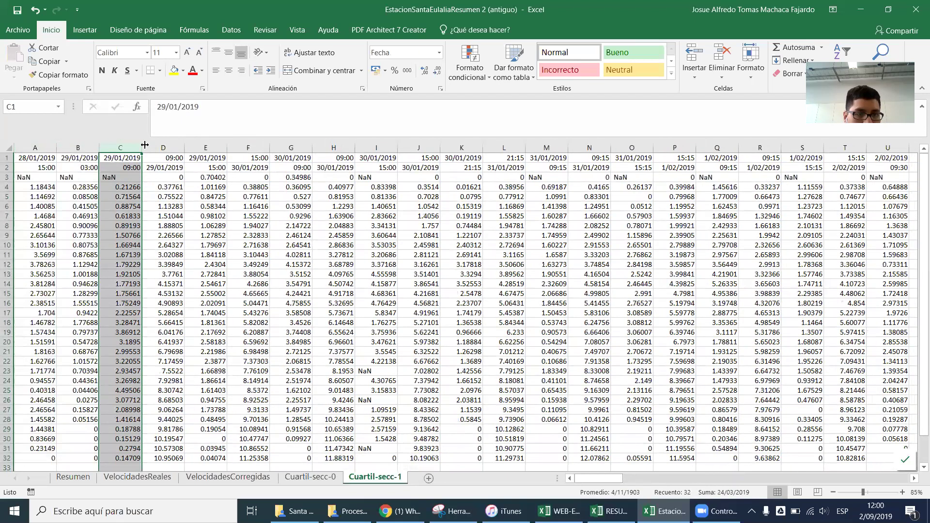
# Step: Delete the station-distance columns D, F, H, J, L, N, P and R together
pyautogui.click(160, 146)
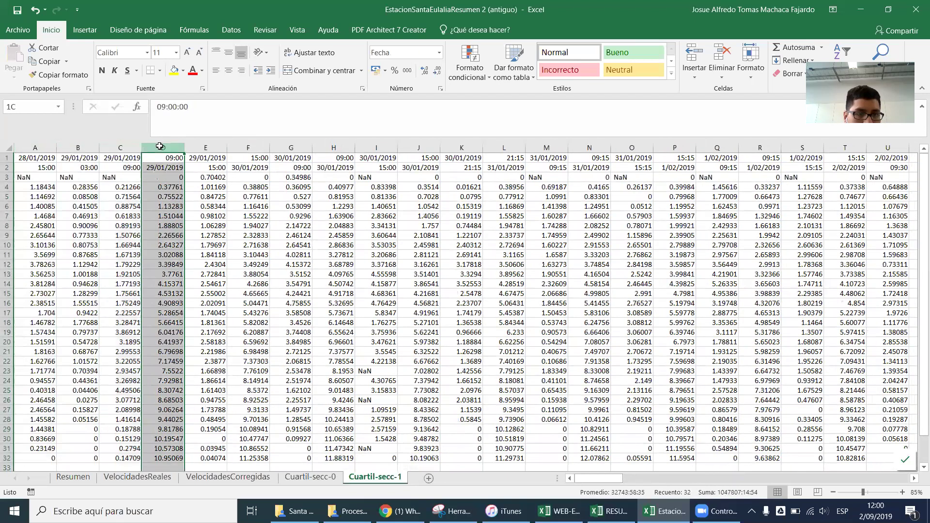
pyautogui.keyDown('ctrl'); pyautogui.click(251, 148); pyautogui.keyUp('ctrl')
pyautogui.keyDown('ctrl'); pyautogui.click(333, 147); pyautogui.keyUp('ctrl')
pyautogui.keyDown('ctrl'); pyautogui.click(418, 148); pyautogui.keyUp('ctrl')
pyautogui.keyDown('ctrl'); pyautogui.click(513, 148); pyautogui.keyUp('ctrl')
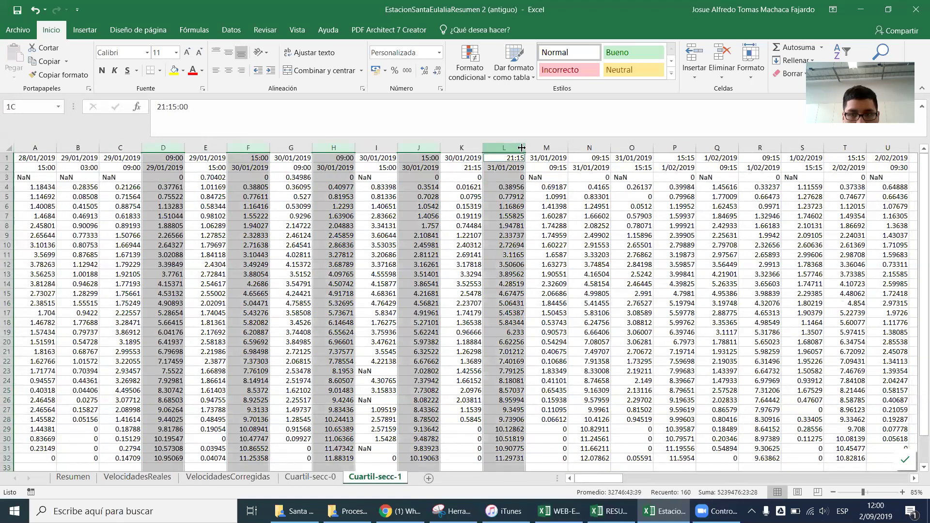
pyautogui.keyDown('ctrl'); pyautogui.click(589, 148); pyautogui.keyUp('ctrl')
pyautogui.keyDown('ctrl'); pyautogui.click(675, 148); pyautogui.keyUp('ctrl')
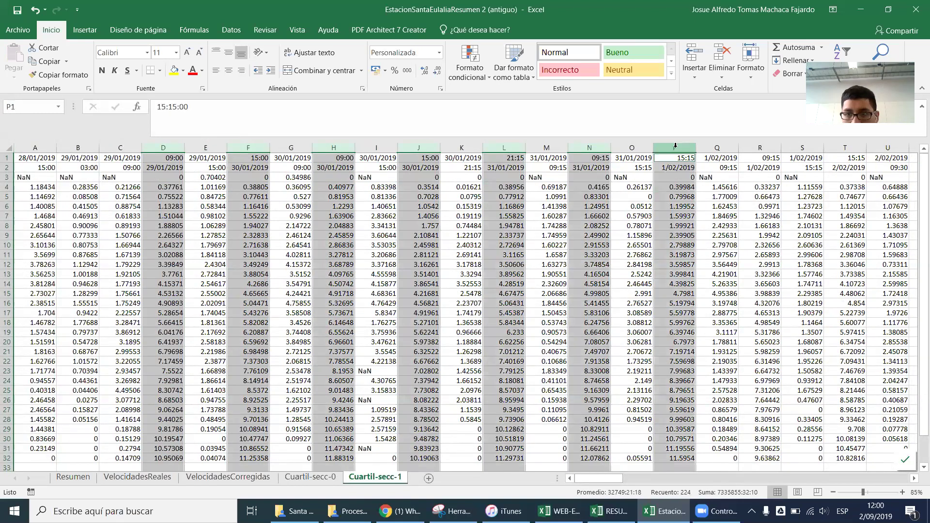
pyautogui.keyDown('ctrl'); pyautogui.click(759, 148); pyautogui.keyUp('ctrl')
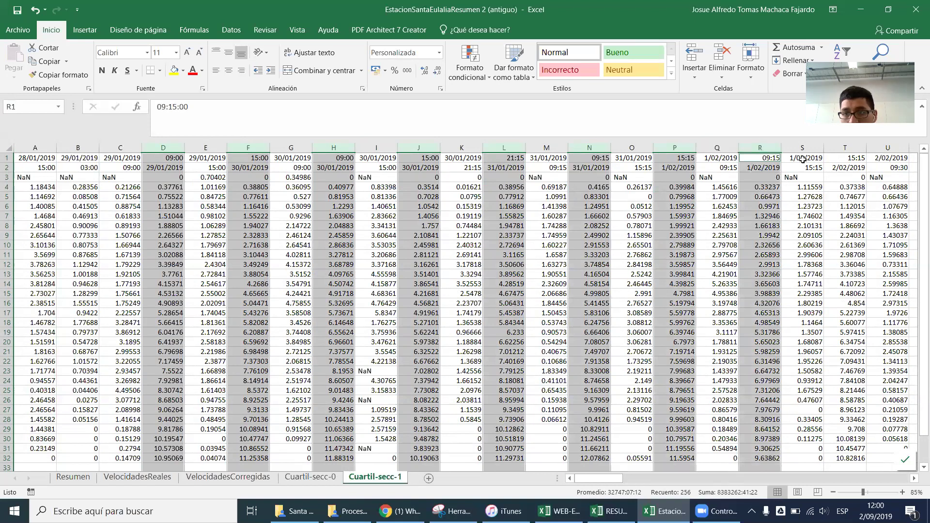
pyautogui.rightClick(766, 147)
pyautogui.click(795, 243)
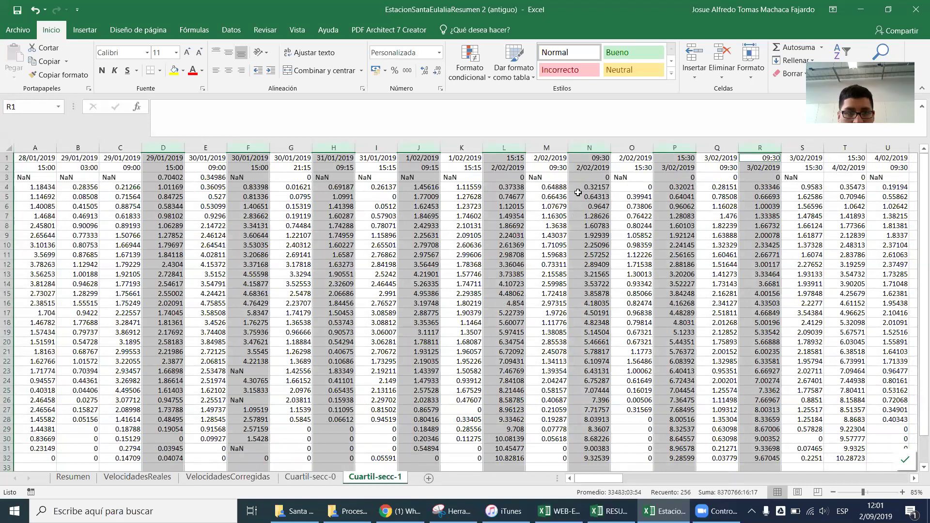
# Step: Delete every other column from L through BH together, removing the remaining station-distance columns
pyautogui.click(504, 147)
pyautogui.keyDown('ctrl'); pyautogui.click(589, 147); pyautogui.keyUp('ctrl')
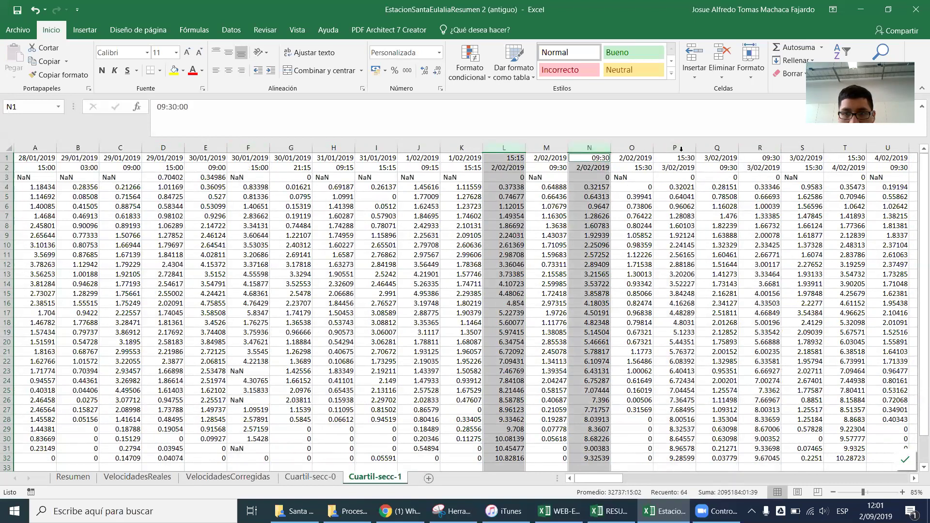
pyautogui.keyDown('ctrl'); pyautogui.click(676, 148); pyautogui.keyUp('ctrl')
pyautogui.keyDown('ctrl'); pyautogui.click(759, 148); pyautogui.keyUp('ctrl')
pyautogui.keyDown('ctrl'); pyautogui.click(845, 148); pyautogui.keyUp('ctrl')
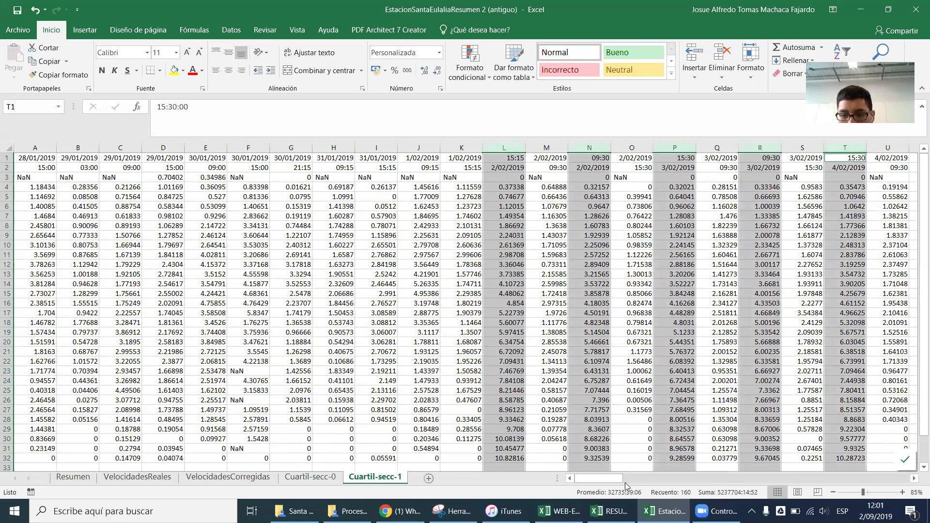
pyautogui.moveTo(612, 480); pyautogui.dragTo(644, 479)
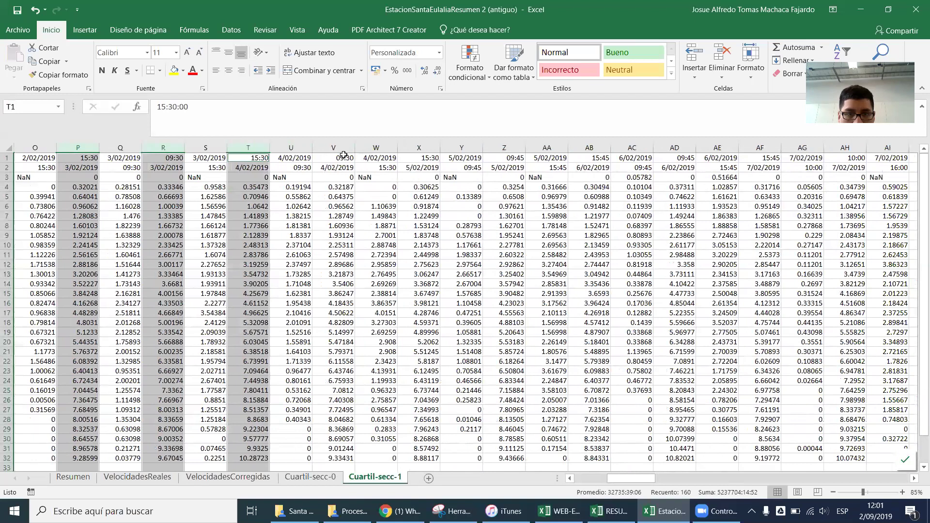
pyautogui.keyDown('ctrl'); pyautogui.click(346, 148); pyautogui.keyUp('ctrl')
pyautogui.keyDown('ctrl'); pyautogui.click(418, 148); pyautogui.keyUp('ctrl')
pyautogui.keyDown('ctrl'); pyautogui.click(504, 148); pyautogui.keyUp('ctrl')
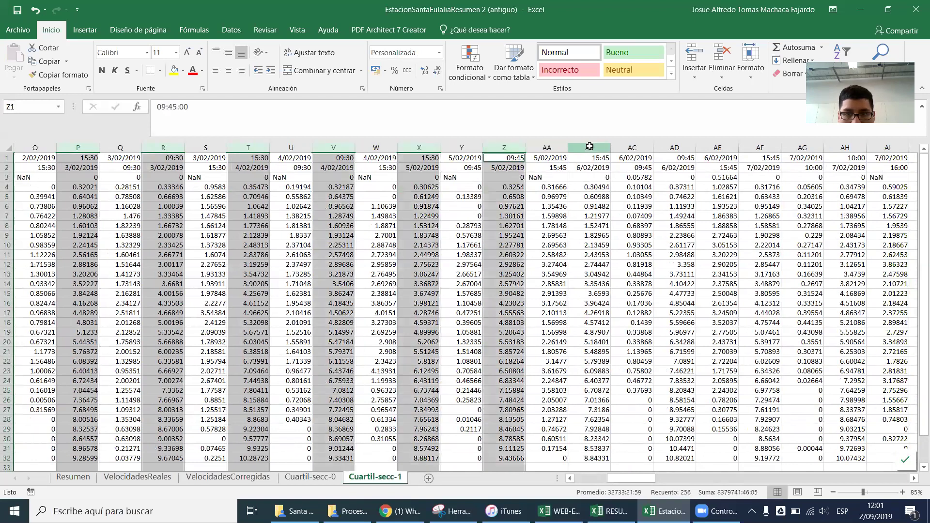
pyautogui.keyDown('ctrl'); pyautogui.click(589, 147); pyautogui.keyUp('ctrl')
pyautogui.keyDown('ctrl'); pyautogui.click(674, 147); pyautogui.keyUp('ctrl')
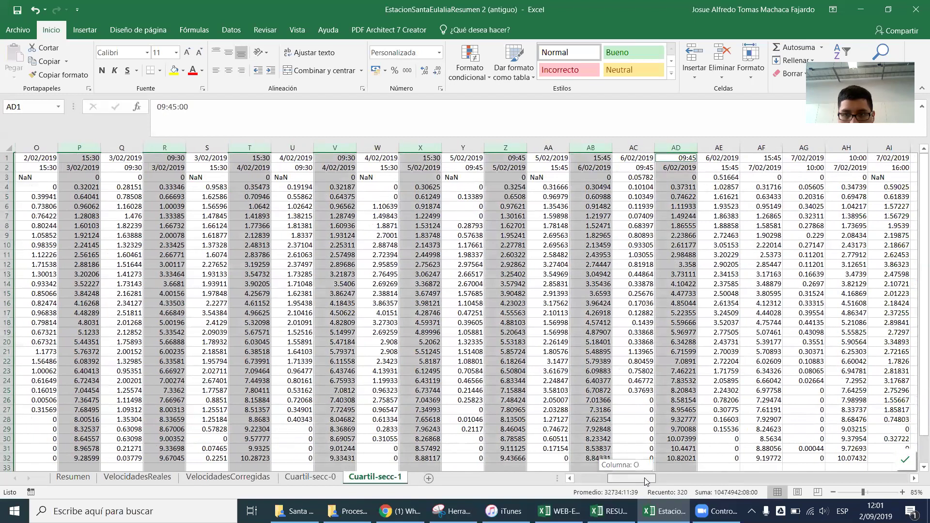
pyautogui.hscroll(5, 416, 329)
pyautogui.keyDown('ctrl'); pyautogui.click(163, 147); pyautogui.keyUp('ctrl')
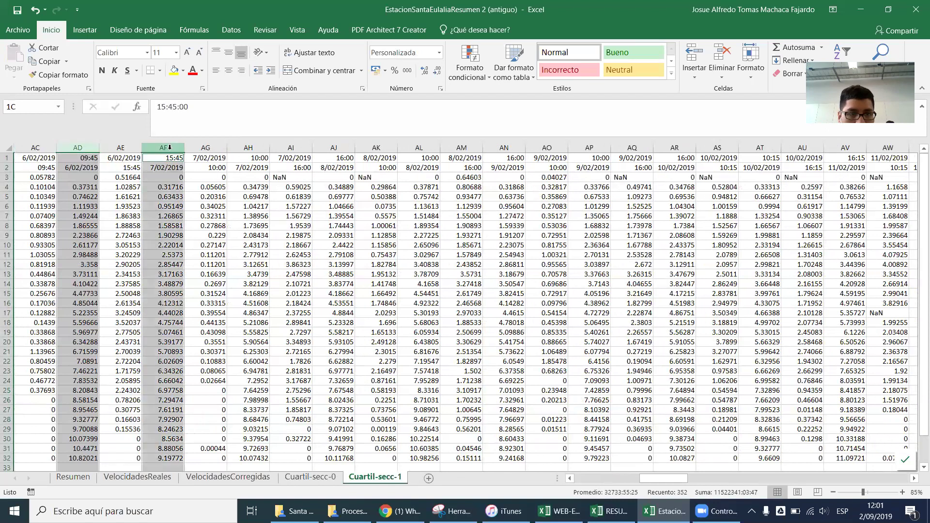
pyautogui.keyDown('ctrl'); pyautogui.click(248, 148); pyautogui.keyUp('ctrl')
pyautogui.keyDown('ctrl'); pyautogui.click(334, 147); pyautogui.keyUp('ctrl')
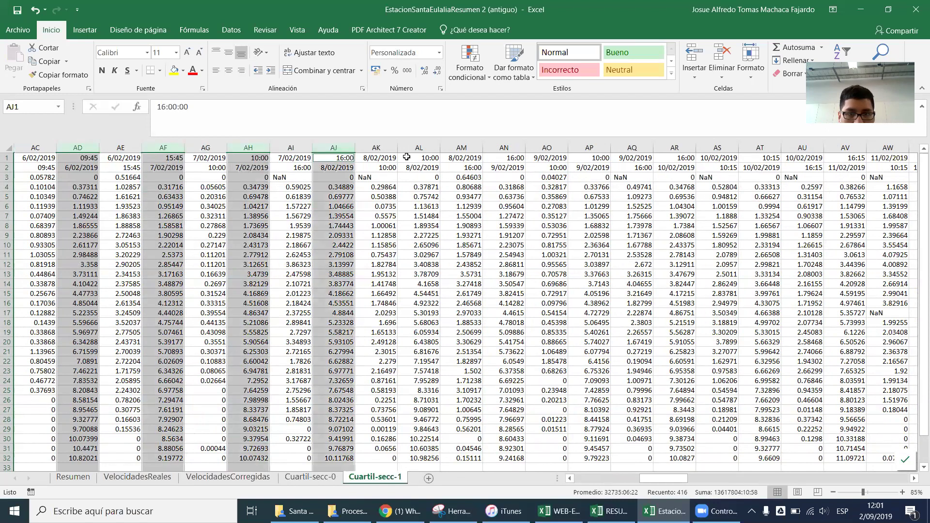
pyautogui.keyDown('ctrl'); pyautogui.click(418, 147); pyautogui.keyUp('ctrl')
pyautogui.keyDown('ctrl'); pyautogui.click(504, 148); pyautogui.keyUp('ctrl')
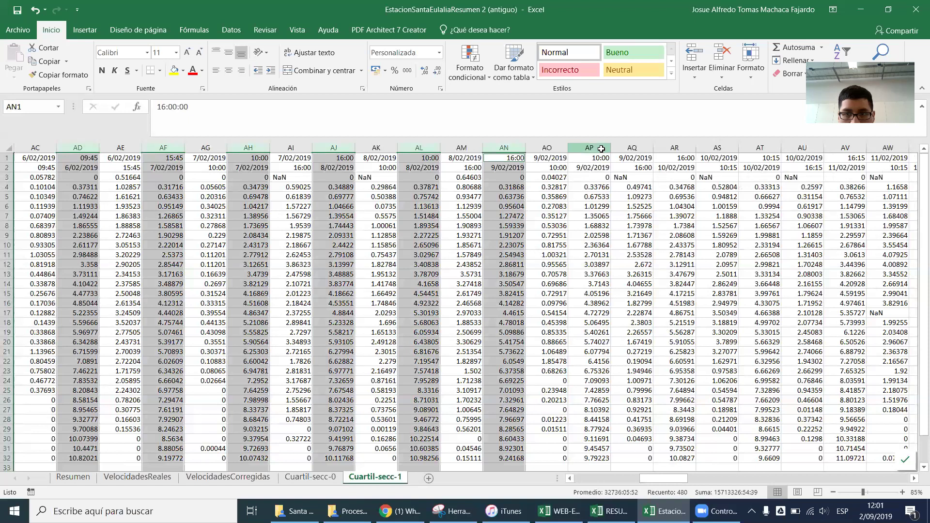
pyautogui.keyDown('ctrl'); pyautogui.click(589, 148); pyautogui.keyUp('ctrl')
pyautogui.keyDown('ctrl'); pyautogui.click(674, 147); pyautogui.keyUp('ctrl')
pyautogui.keyDown('ctrl'); pyautogui.click(760, 148); pyautogui.keyUp('ctrl')
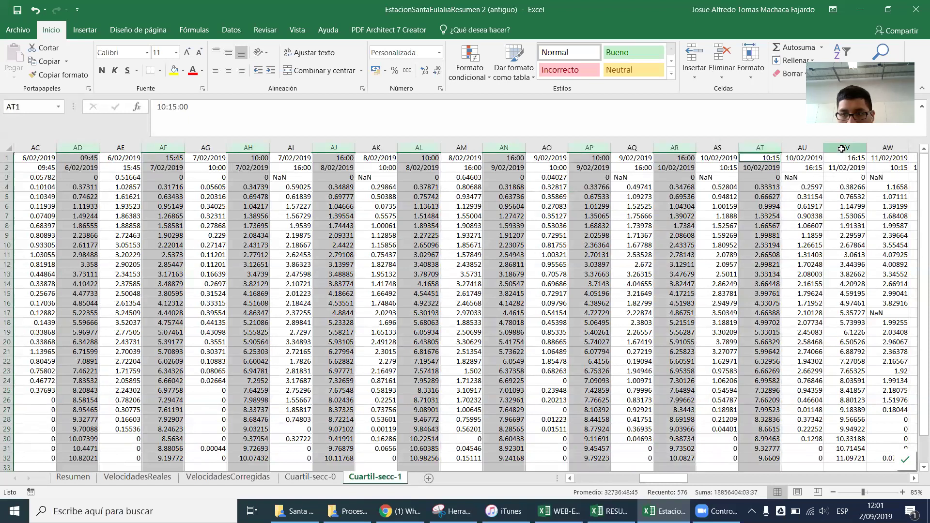
pyautogui.keyDown('ctrl'); pyautogui.click(841, 148); pyautogui.keyUp('ctrl')
pyautogui.rightClick(841, 149)
pyautogui.moveTo(676, 480); pyautogui.dragTo(713, 481)
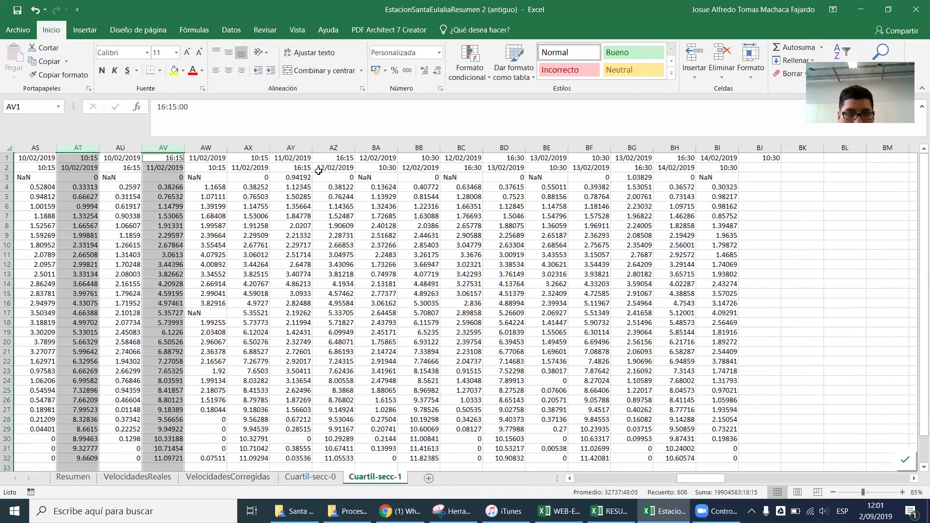
pyautogui.keyDown('ctrl'); pyautogui.click(249, 147); pyautogui.keyUp('ctrl')
pyautogui.keyDown('ctrl'); pyautogui.click(336, 147); pyautogui.keyUp('ctrl')
pyautogui.keyDown('ctrl'); pyautogui.click(420, 148); pyautogui.keyUp('ctrl')
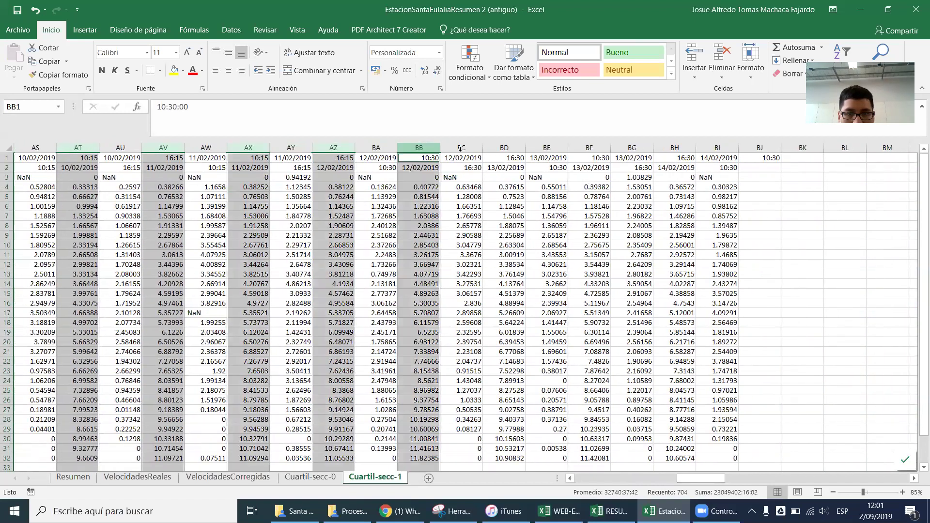
pyautogui.keyDown('ctrl'); pyautogui.click(504, 147); pyautogui.keyUp('ctrl')
pyautogui.keyDown('ctrl'); pyautogui.click(589, 147); pyautogui.keyUp('ctrl')
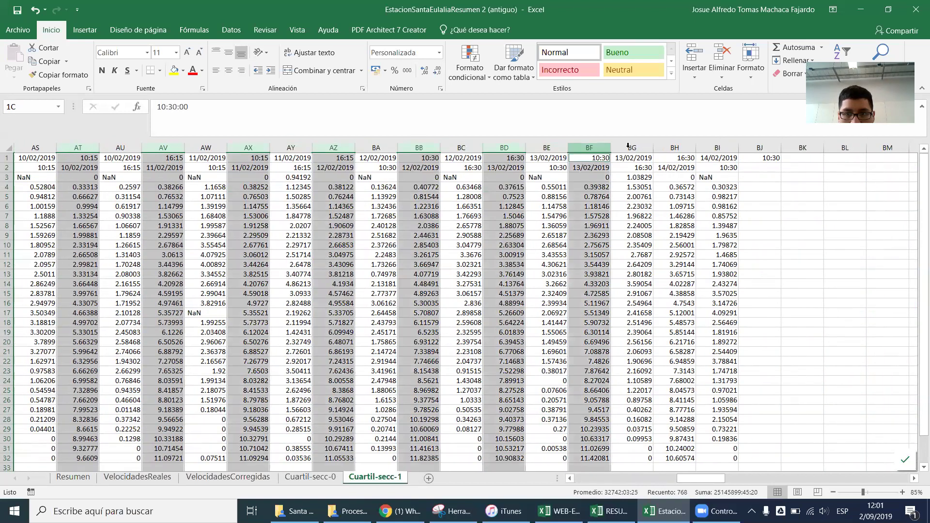
pyautogui.keyDown('ctrl'); pyautogui.click(668, 146); pyautogui.keyUp('ctrl')
pyautogui.rightClick(671, 148)
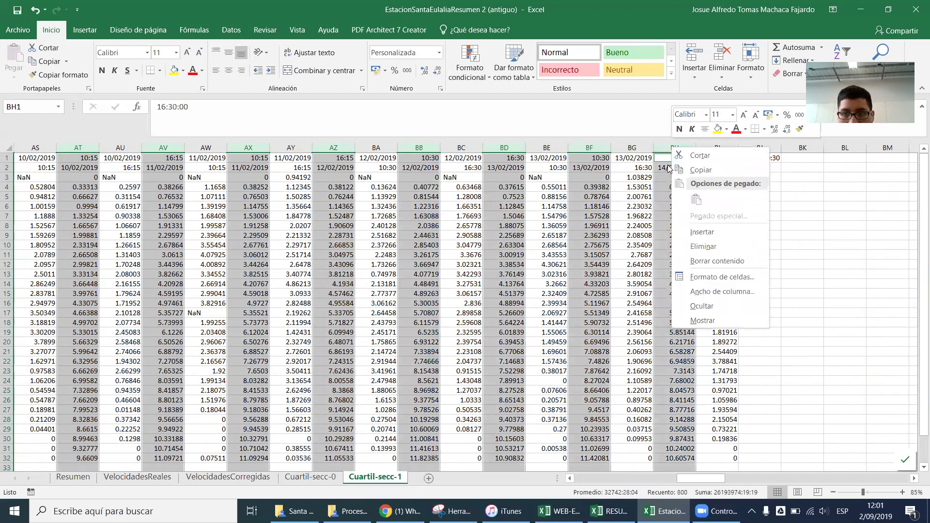
pyautogui.click(700, 234)
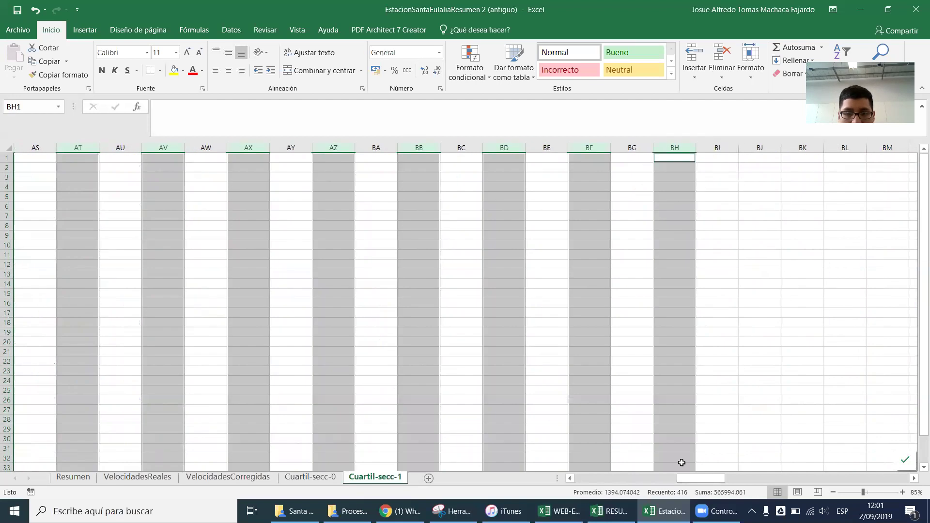
# Step: Delete the leftover column AK, which holds only a 10:30 time and no velocities
pyautogui.moveTo(697, 478); pyautogui.dragTo(644, 366)
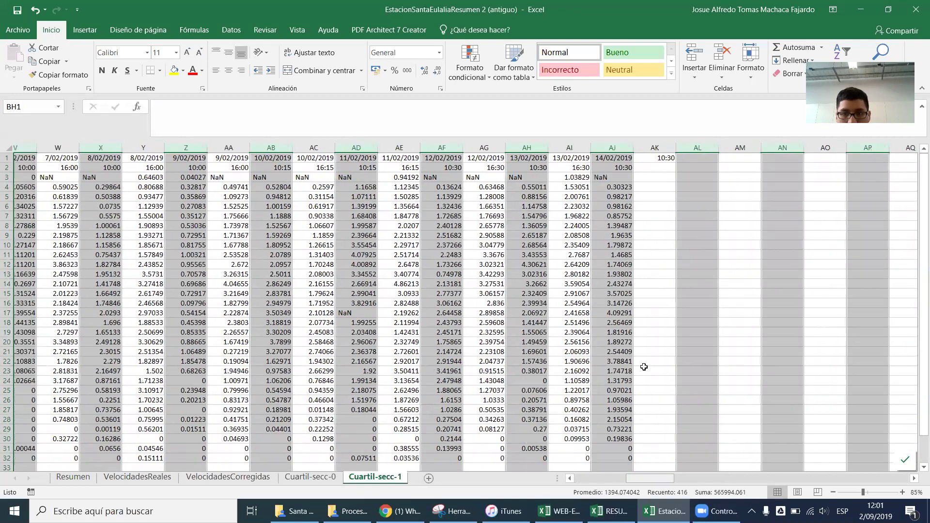
pyautogui.click(642, 148)
pyautogui.rightClick(643, 149)
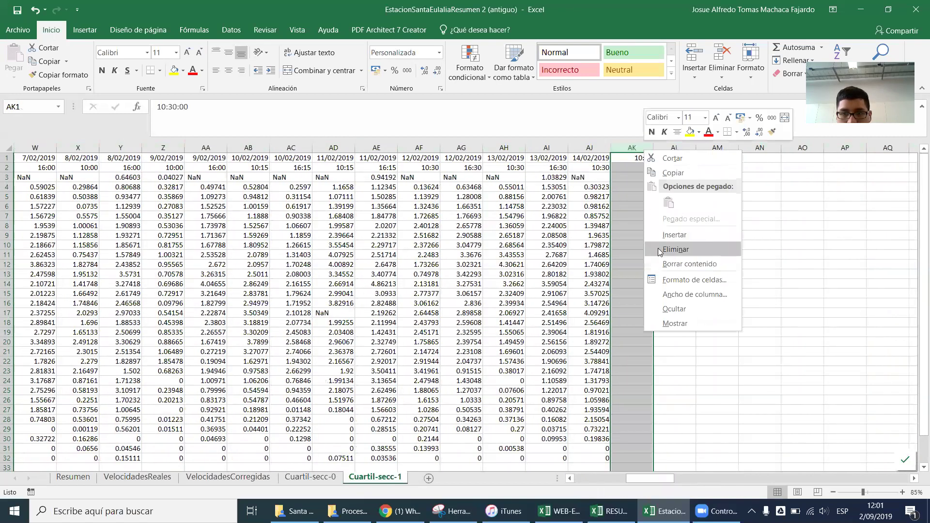
pyautogui.click(660, 249)
pyautogui.moveTo(640, 478); pyautogui.dragTo(503, 468)
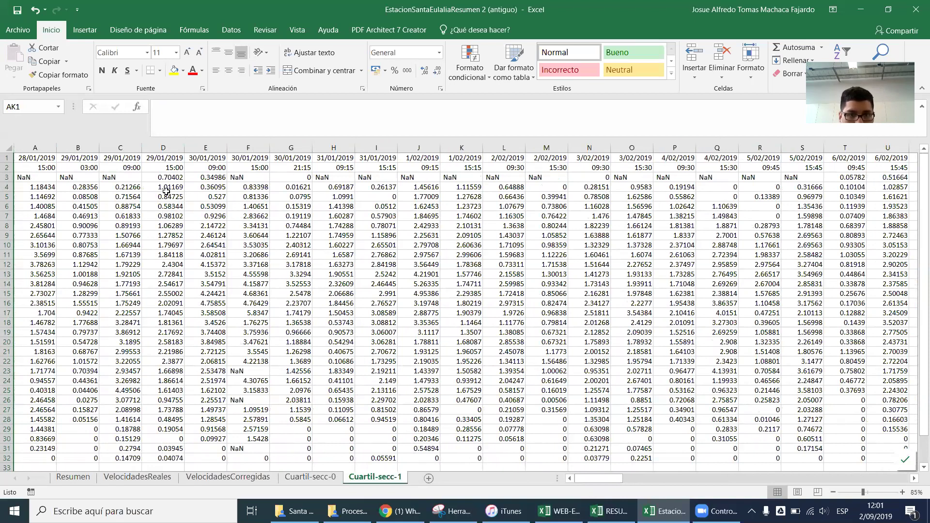
pyautogui.scroll(-2, 122, 224)
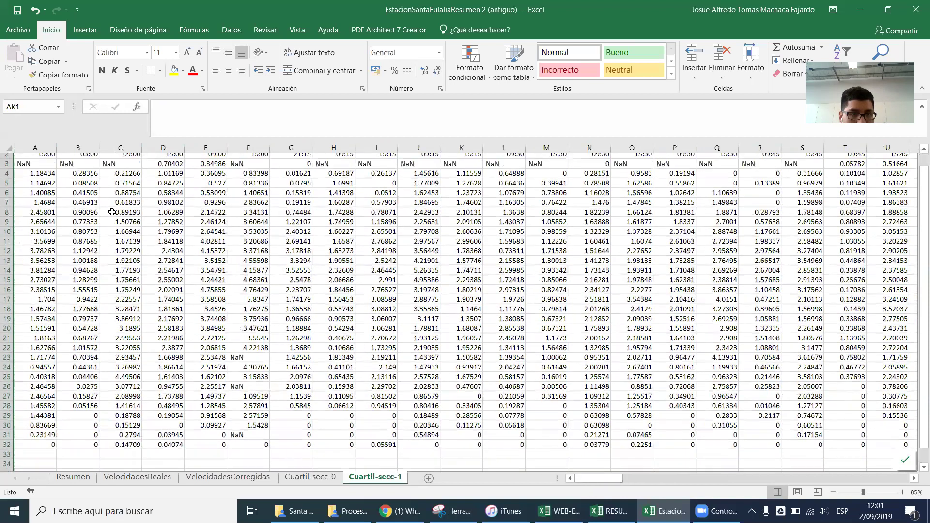
pyautogui.scroll(2, 87, 193)
pyautogui.click(39, 159)
pyautogui.moveTo(92, 167); pyautogui.dragTo(312, 168)
pyautogui.scroll(-2, 325, 214)
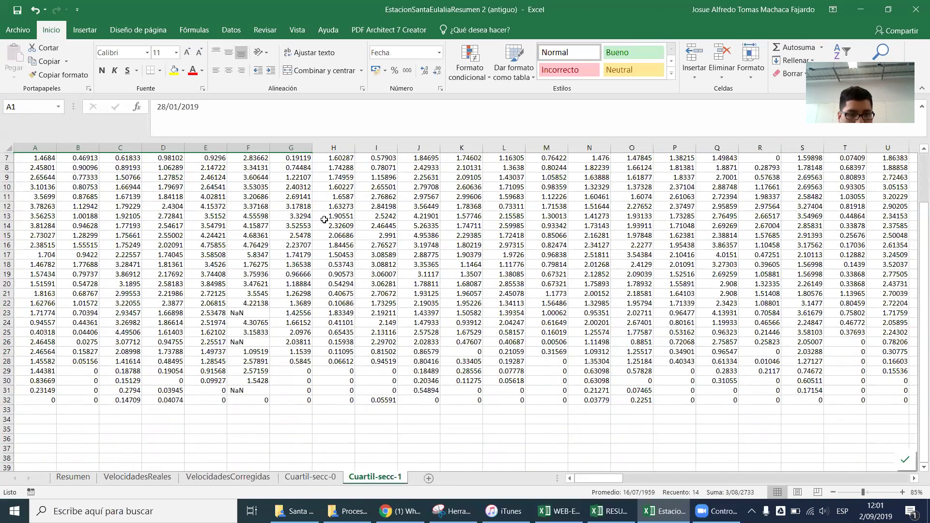
pyautogui.scroll(2, 324, 219)
# Step: Try a box-and-whisker chart of the first column's velocities in A4:A32, placed below the data
pyautogui.moveTo(30, 189); pyautogui.dragTo(43, 460)
pyautogui.click(89, 31)
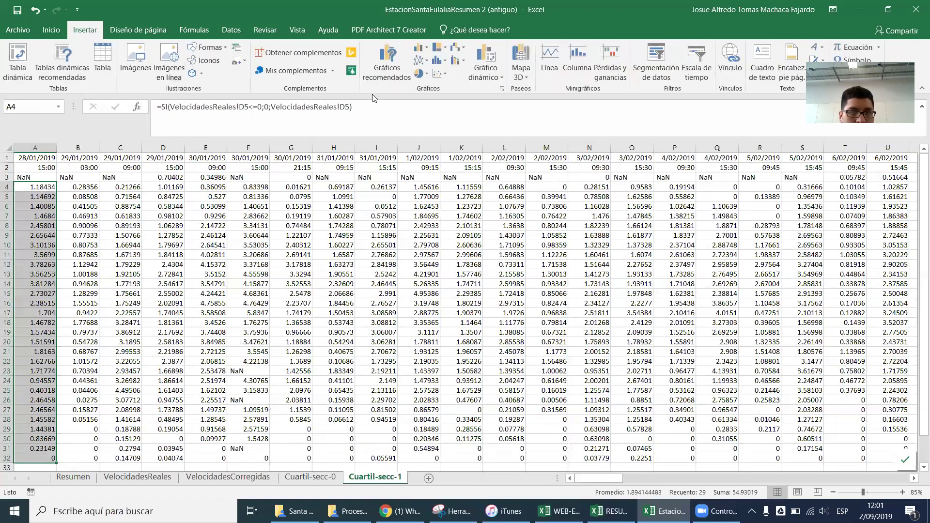
pyautogui.click(439, 61)
pyautogui.click(448, 145)
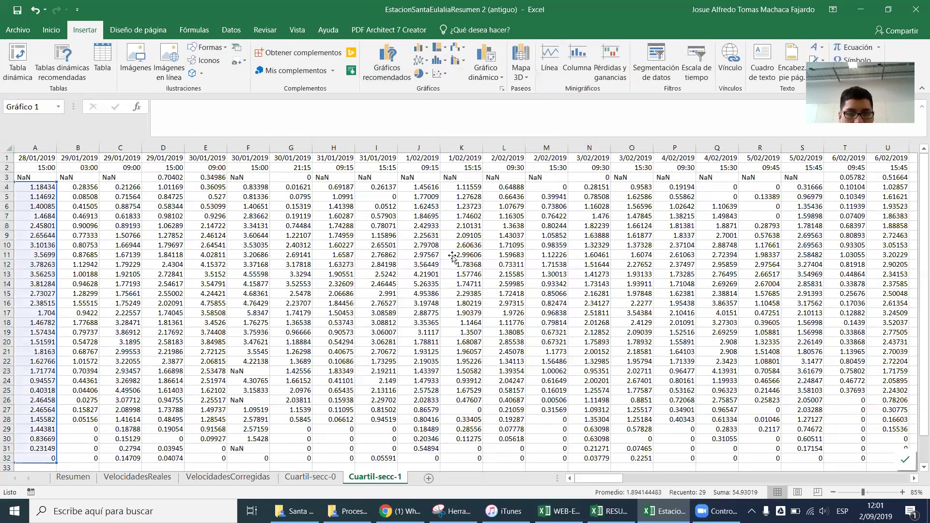
pyautogui.moveTo(549, 252); pyautogui.dragTo(430, 379)
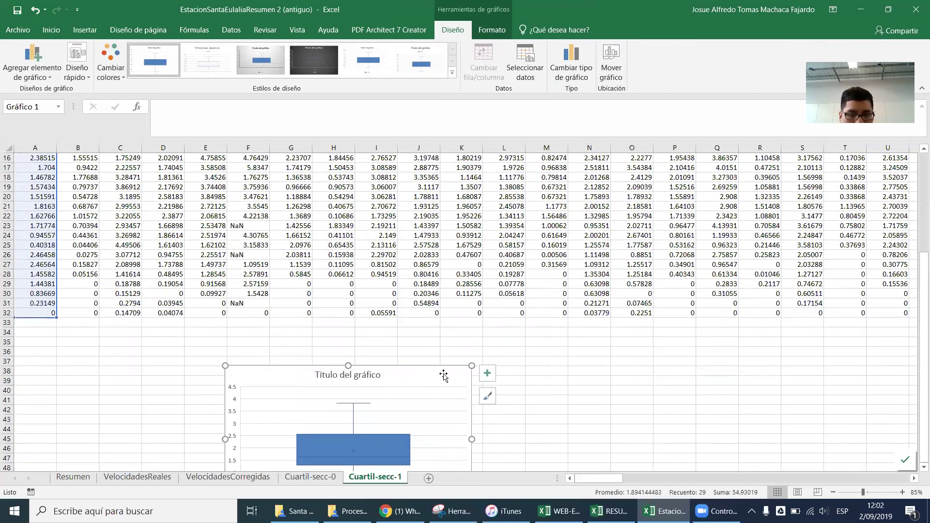
pyautogui.press('Escape')
pyautogui.click(455, 381)
pyautogui.press('Delete')
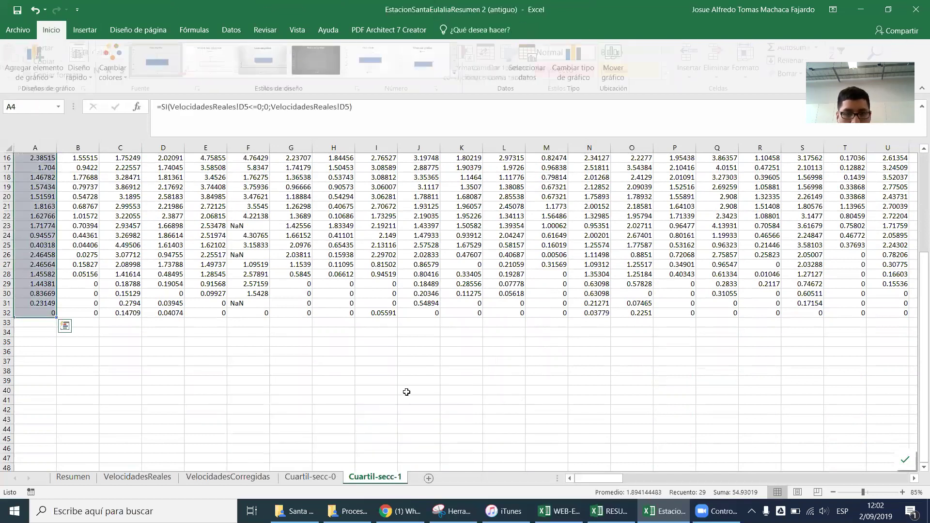
pyautogui.click(323, 480)
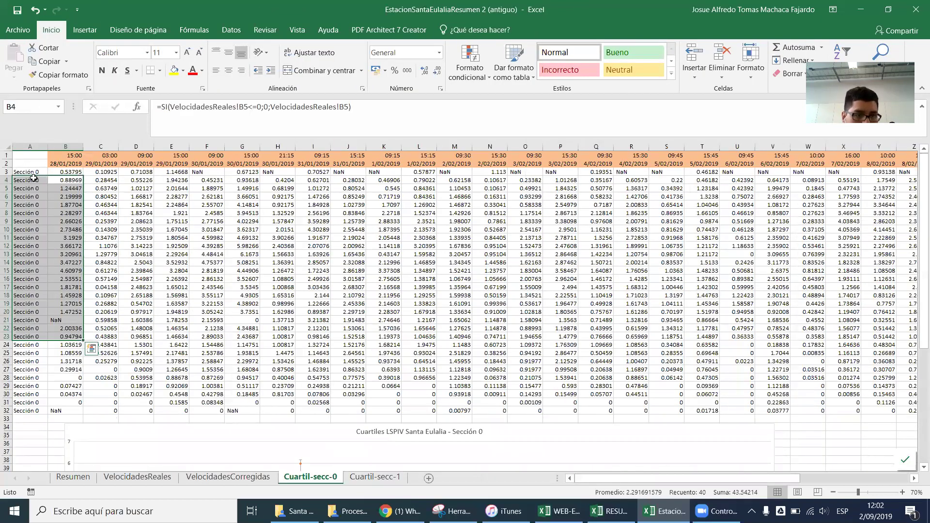
pyautogui.moveTo(27, 169); pyautogui.dragTo(27, 410)
pyautogui.hotkey('ctrl', 'c')
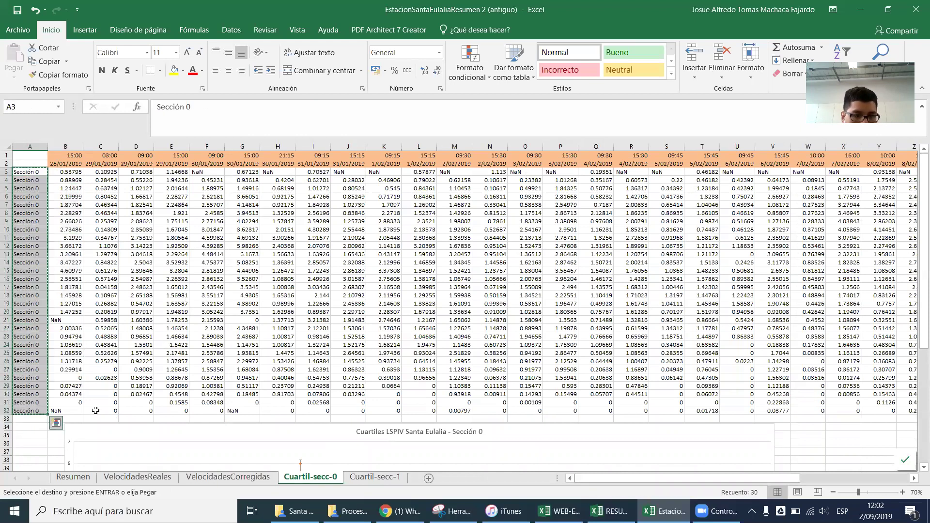
pyautogui.click(375, 477)
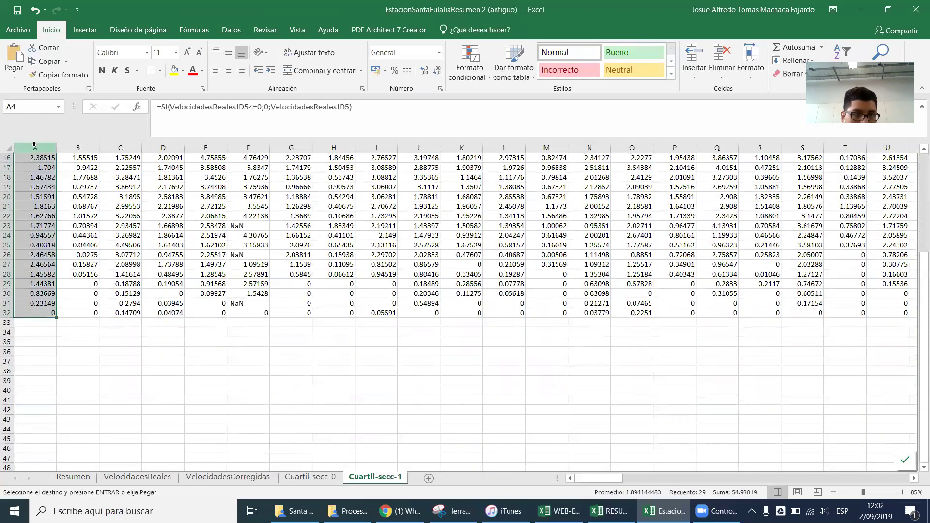
pyautogui.scroll(5, 34, 144)
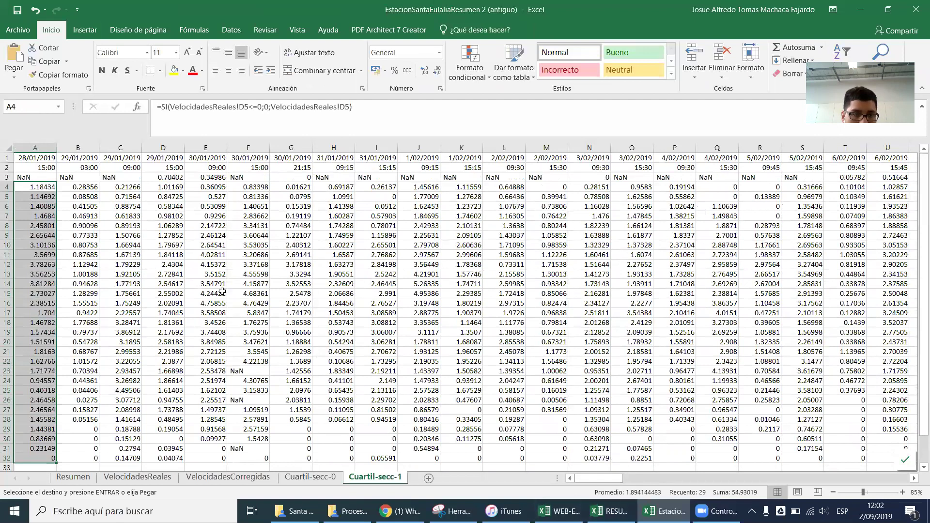
pyautogui.click(43, 149)
pyautogui.rightClick(43, 151)
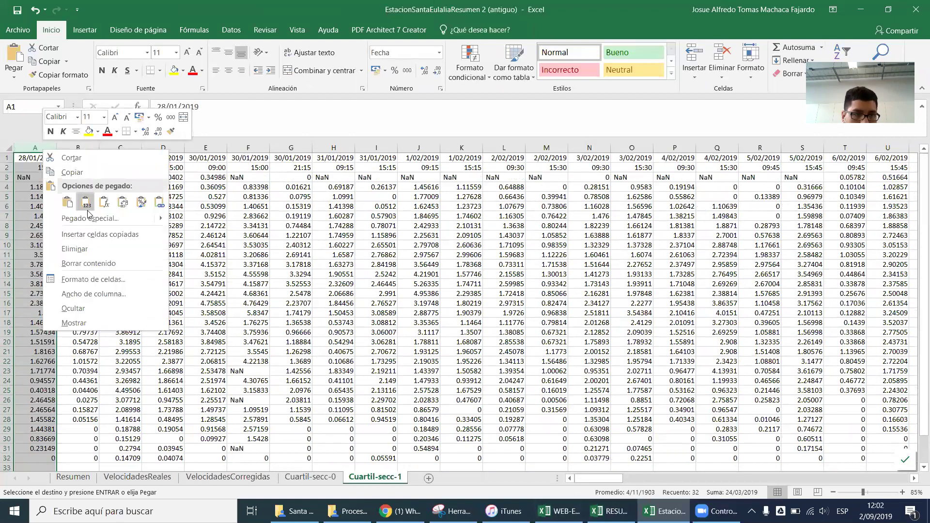
pyautogui.click(77, 236)
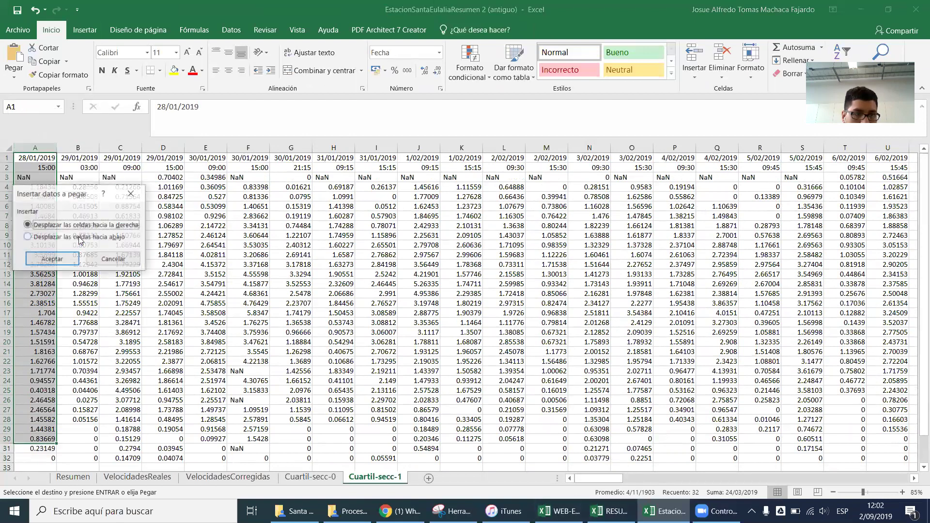
pyautogui.click(95, 254)
pyautogui.press('Escape')
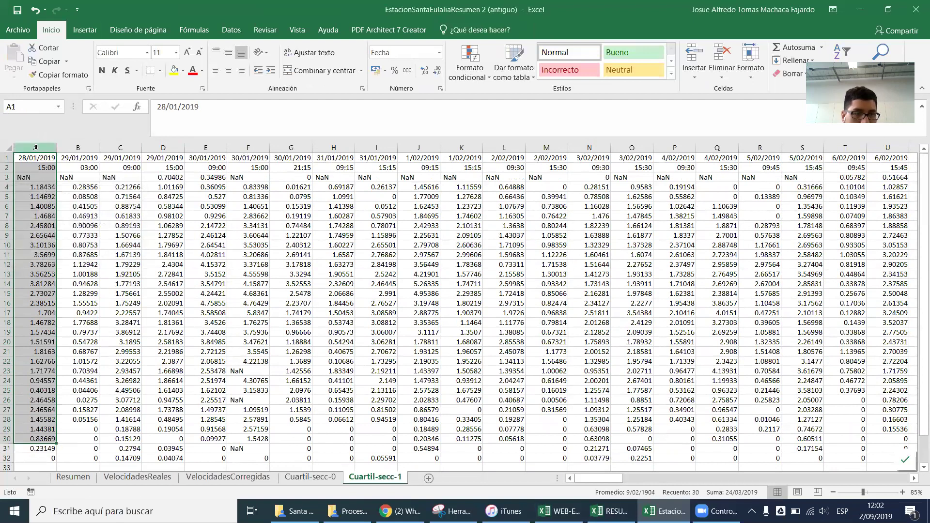
# Step: Insert an empty column before the first velocity column and fill A4:A32 with the label Sección 1
pyautogui.rightClick(36, 148)
pyautogui.click(47, 188)
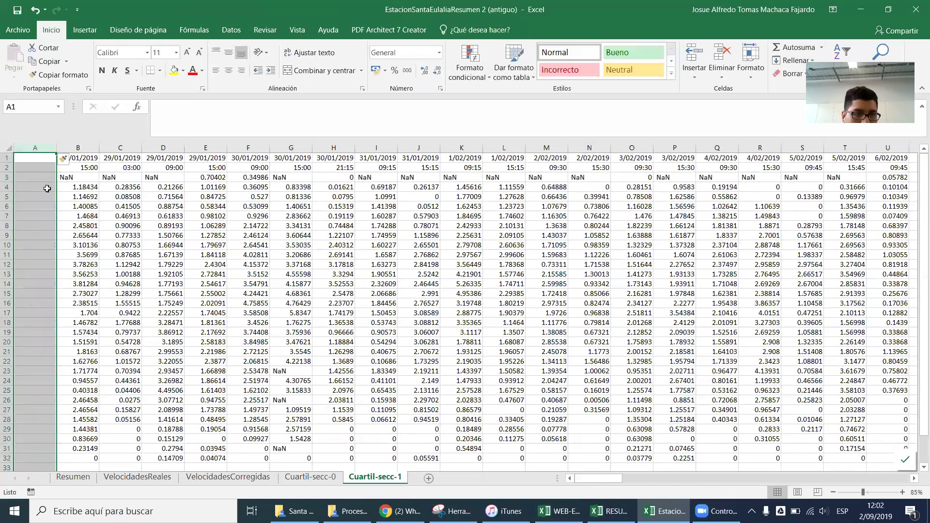
pyautogui.click(46, 188)
pyautogui.write('sec')
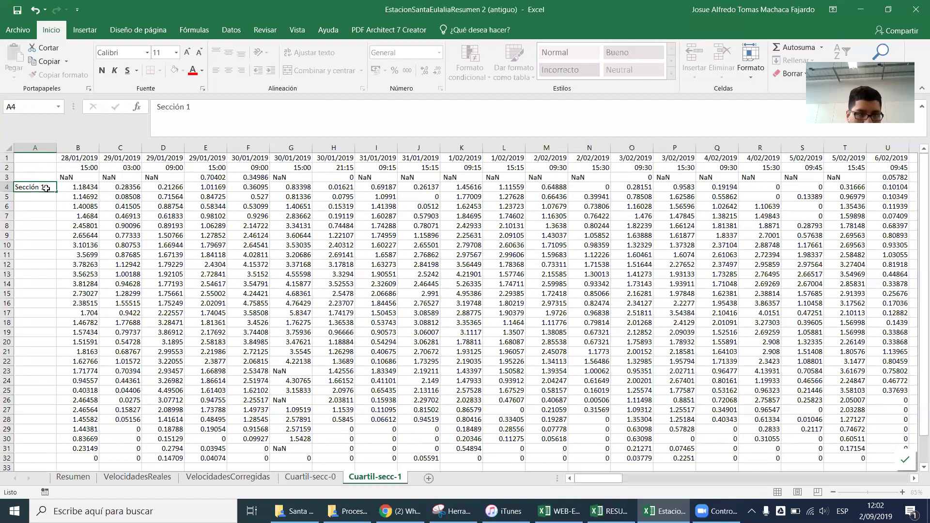
pyautogui.hotkey('ctrl', 'c')
pyautogui.moveTo(34, 196); pyautogui.dragTo(34, 459)
pyautogui.hotkey('ctrl', 'v')
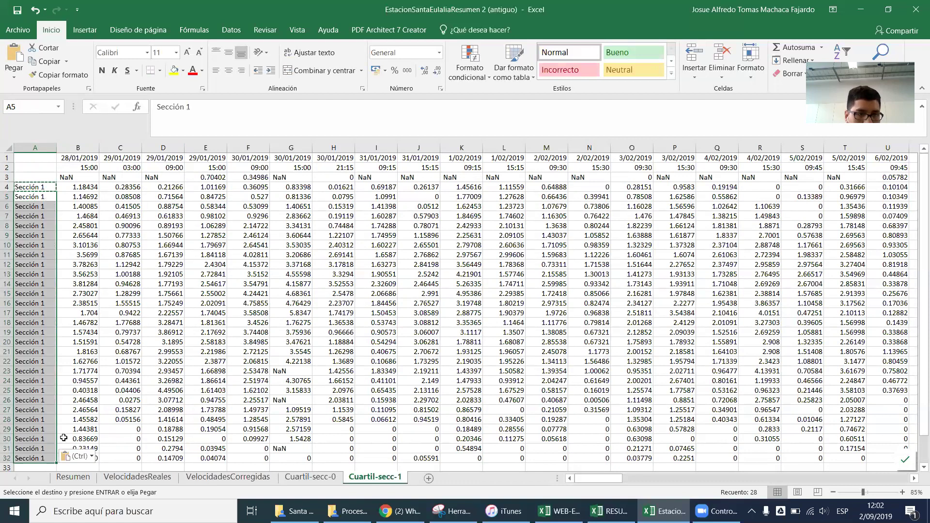
# Step: Fill the date and time headers B1:AK2 and the section labels A4:A32 with a light aqua colour
pyautogui.click(307, 482)
pyautogui.click(357, 479)
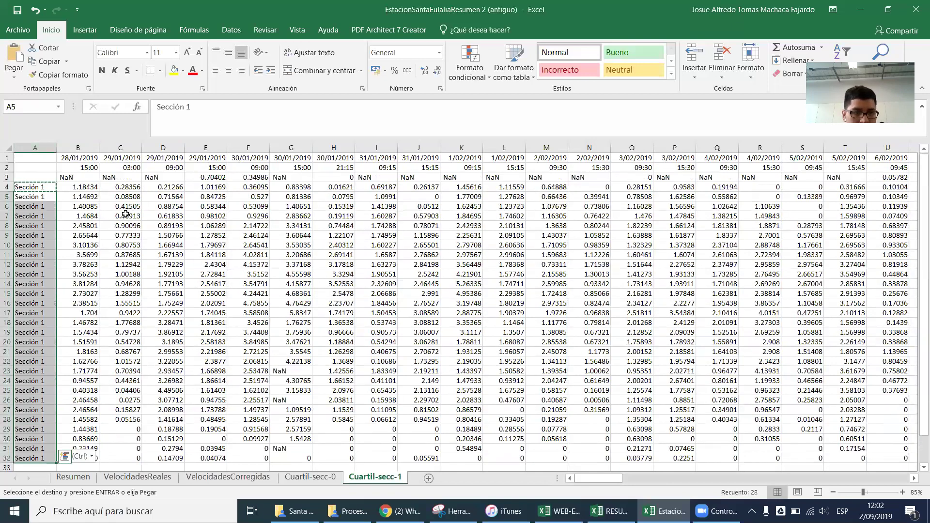
pyautogui.moveTo(79, 168); pyautogui.dragTo(852, 159)
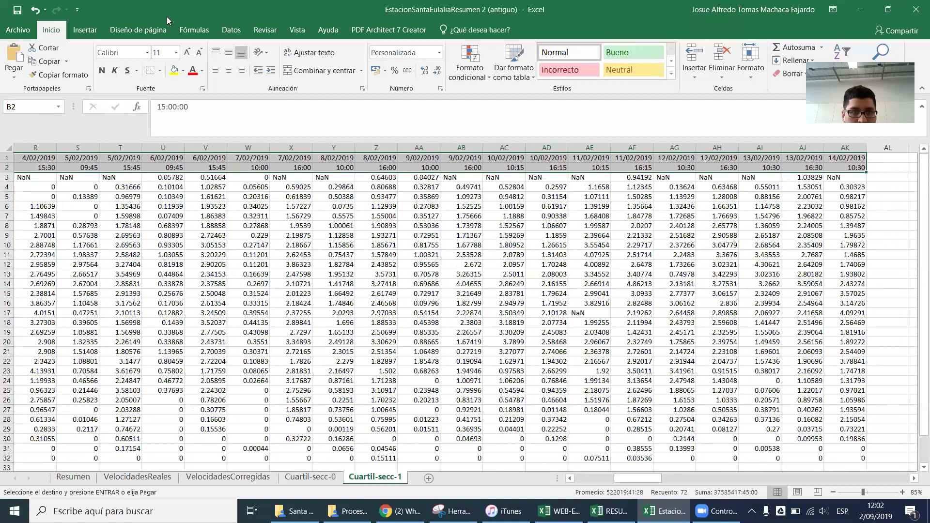
pyautogui.click(182, 71)
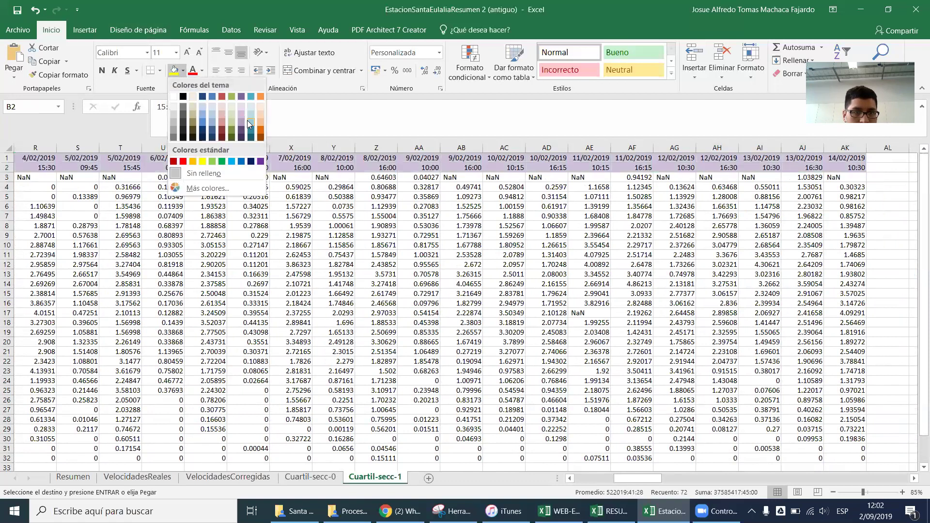
pyautogui.click(253, 124)
pyautogui.hscroll(-1, 452, 418)
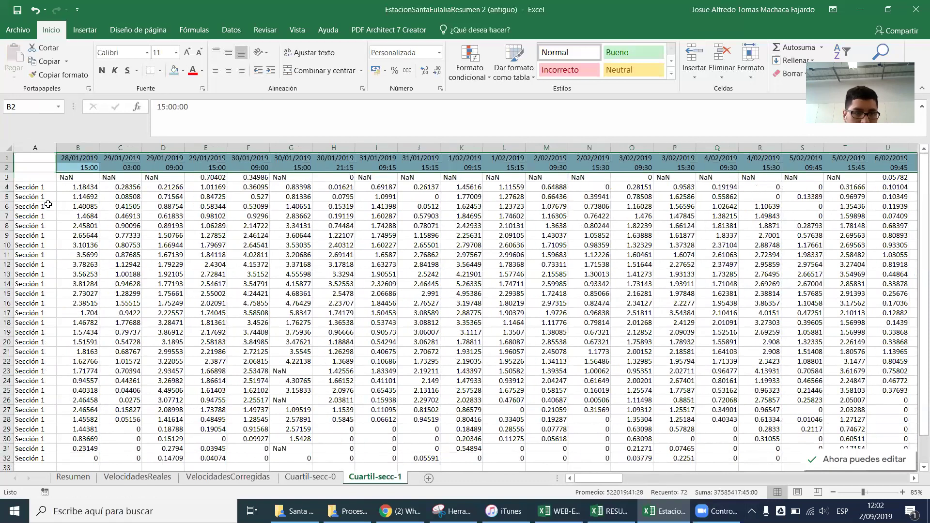
pyautogui.moveTo(34, 187); pyautogui.dragTo(21, 459)
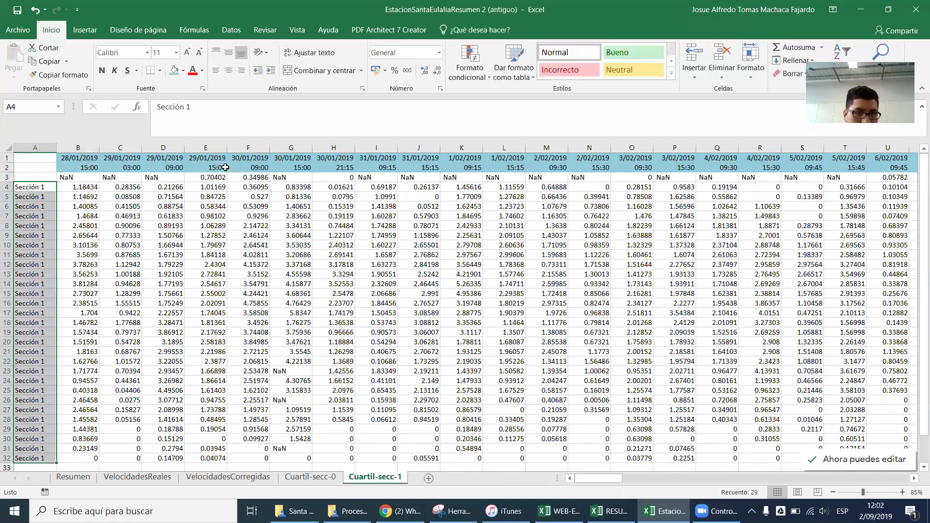
pyautogui.click(177, 76)
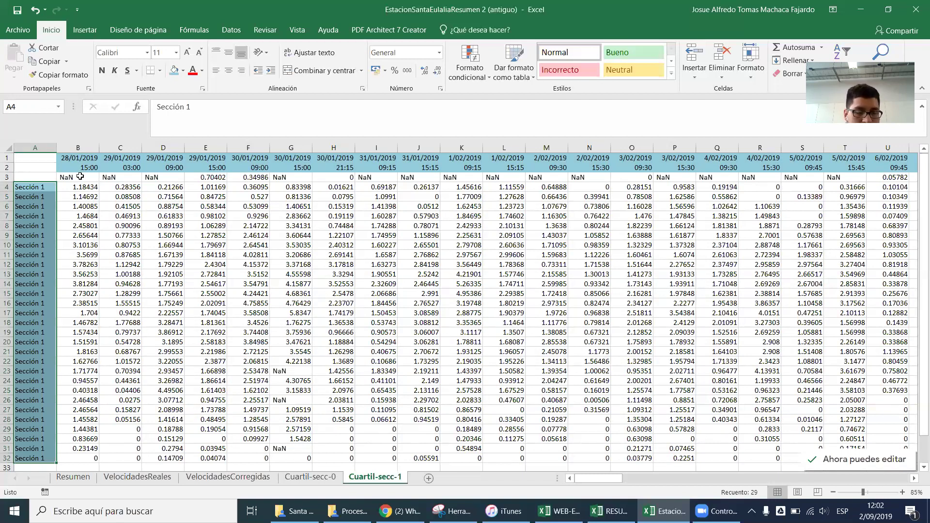
# Step: Insert an empty box-and-whisker chart and place it below the velocity data
pyautogui.moveTo(72, 179); pyautogui.dragTo(90, 461)
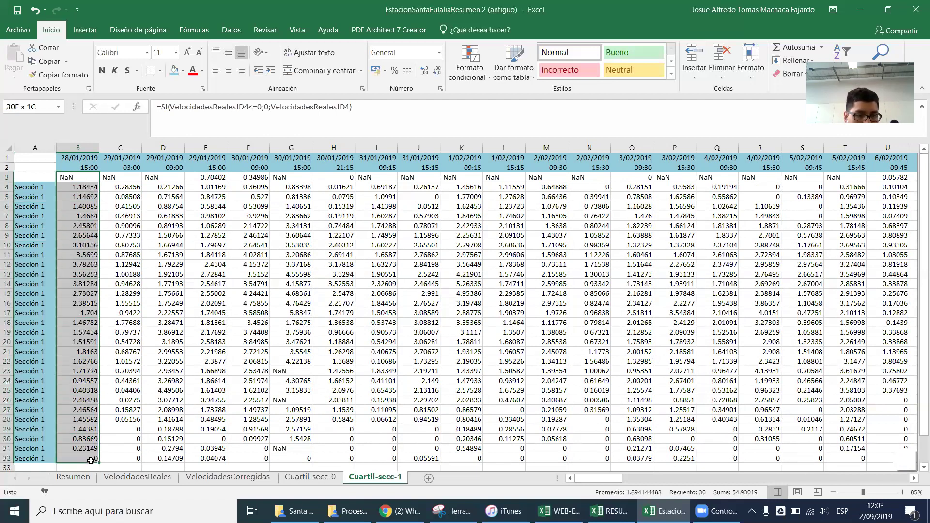
pyautogui.scroll(-4, 262, 382)
pyautogui.click(266, 385)
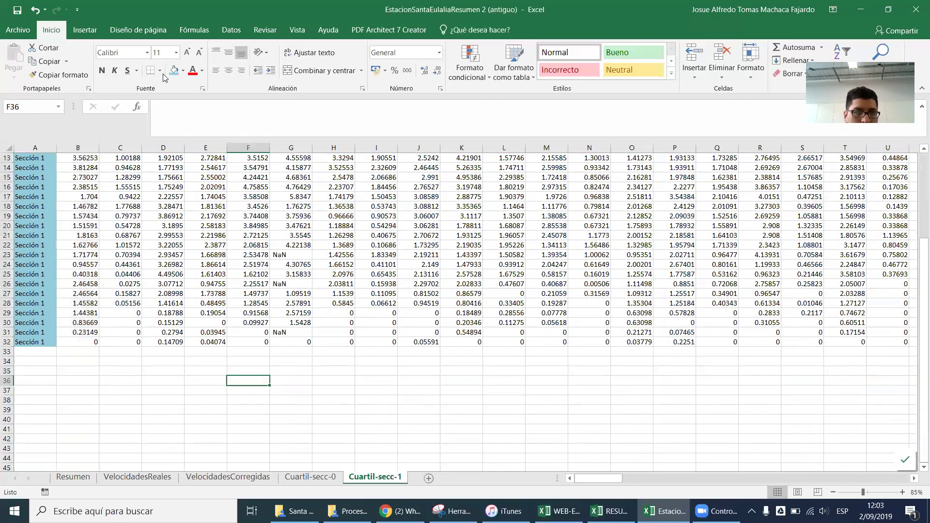
pyautogui.click(85, 30)
pyautogui.click(440, 60)
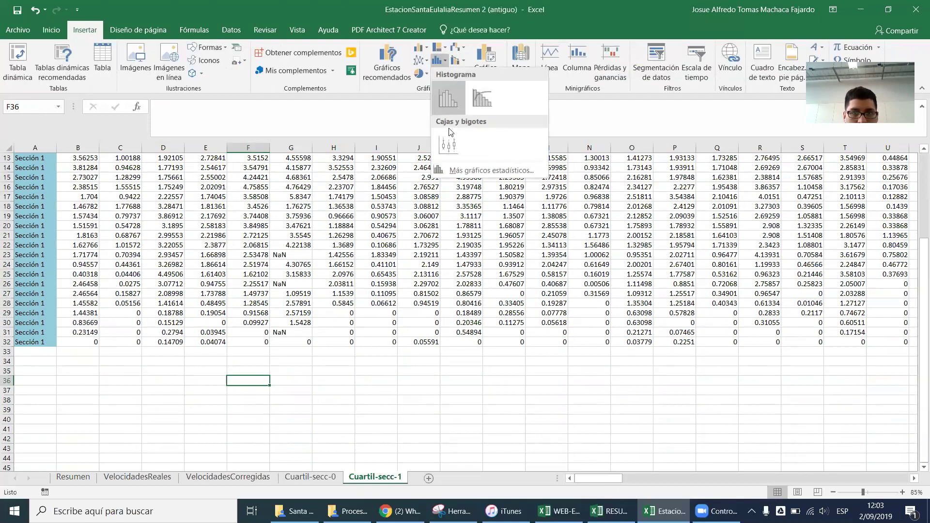
pyautogui.click(449, 144)
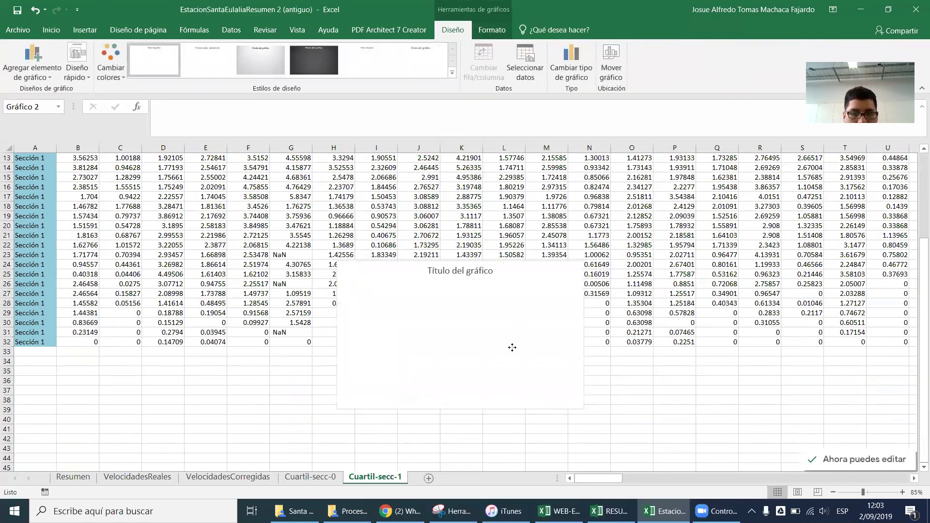
pyautogui.moveTo(512, 347); pyautogui.dragTo(492, 404)
# Step: Add a series to the chart, named from B1 with the values B3:B32
pyautogui.click(528, 77)
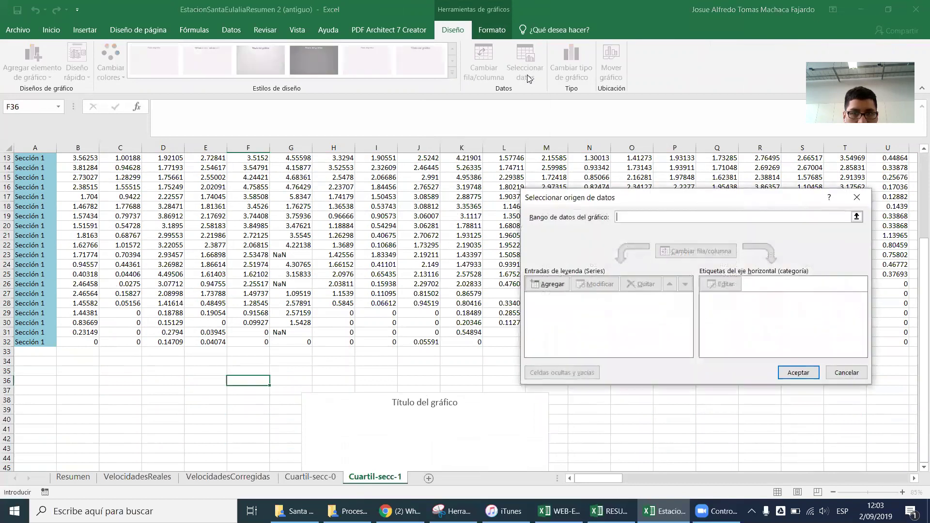
pyautogui.click(568, 288)
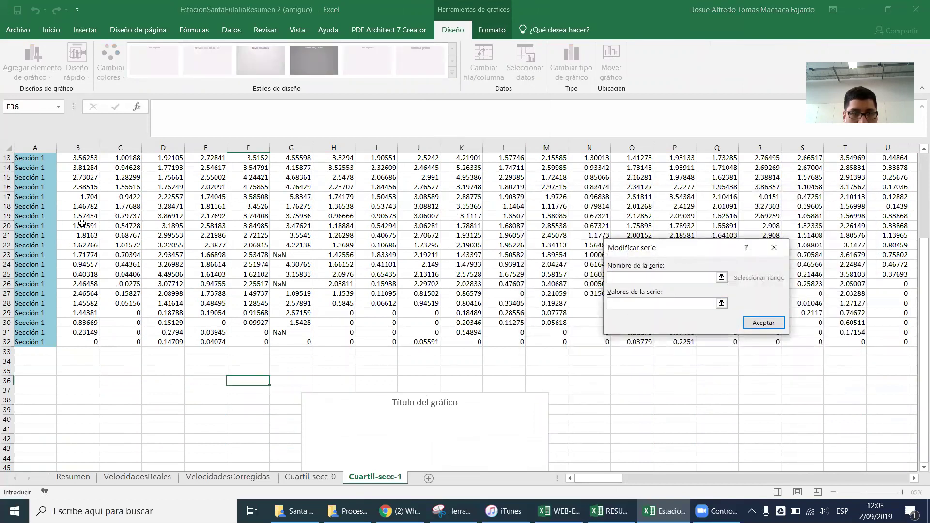
pyautogui.scroll(4, 58, 221)
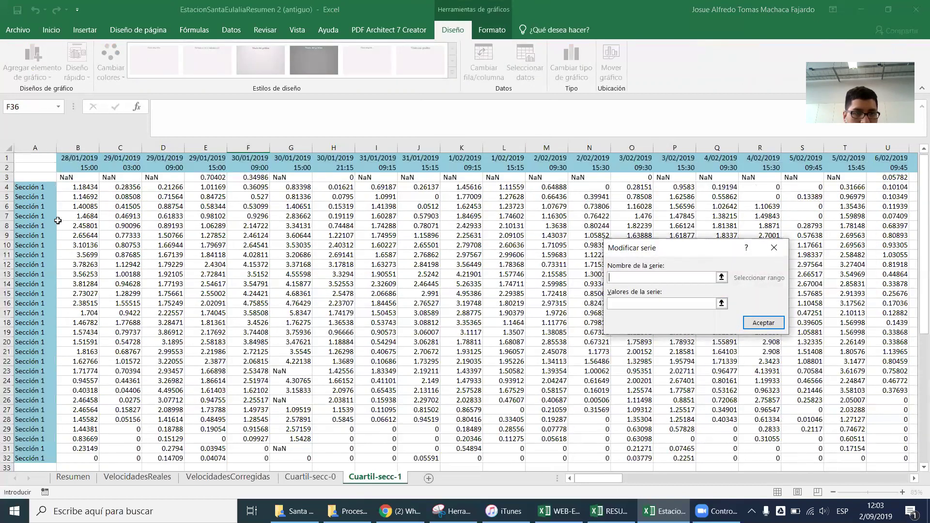
pyautogui.click(78, 160)
pyautogui.click(663, 303)
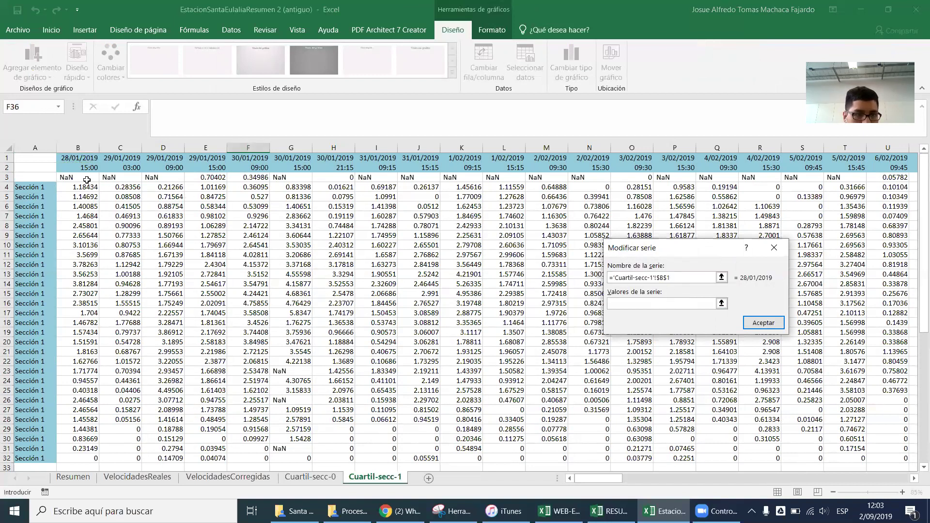
pyautogui.moveTo(85, 179); pyautogui.dragTo(92, 458)
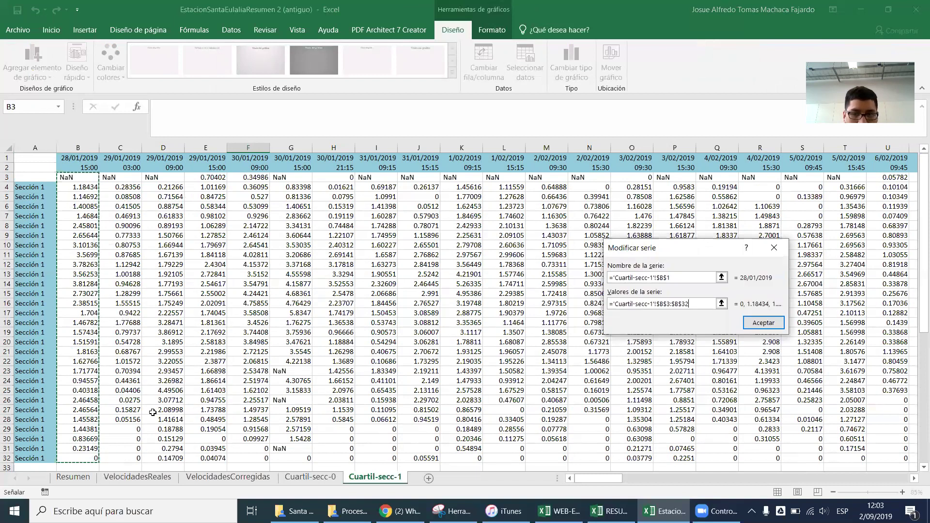
pyautogui.click(763, 323)
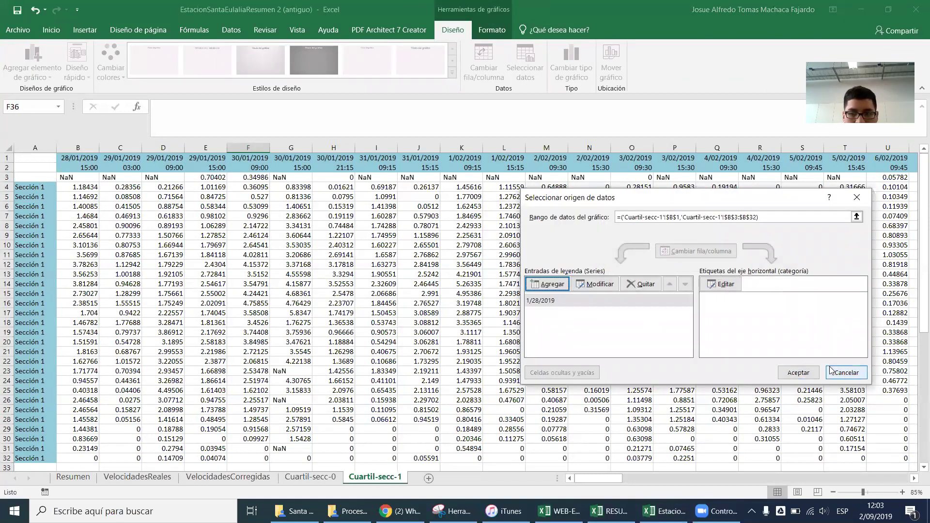
# Step: Set the chart's horizontal axis labels to the range A3:A32 and apply the data source
pyautogui.click(722, 283)
pyautogui.moveTo(35, 181); pyautogui.dragTo(36, 458)
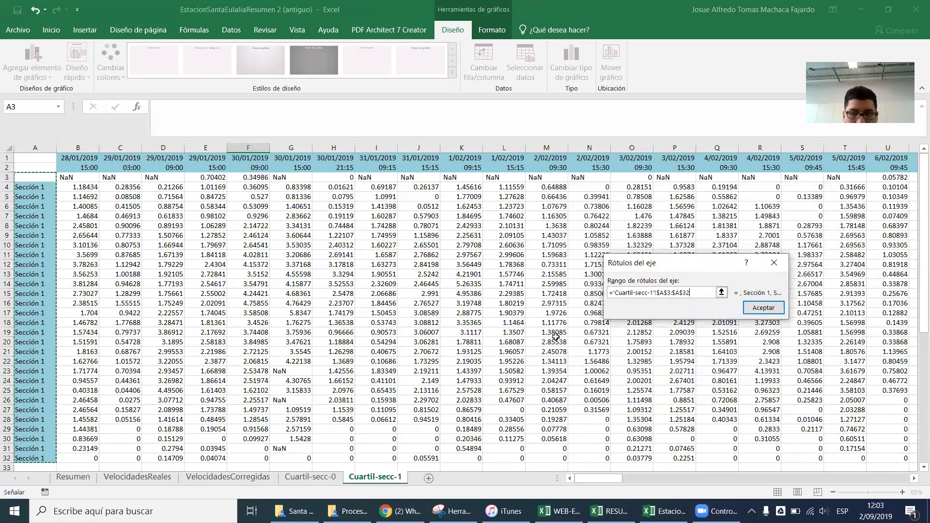
pyautogui.click(751, 312)
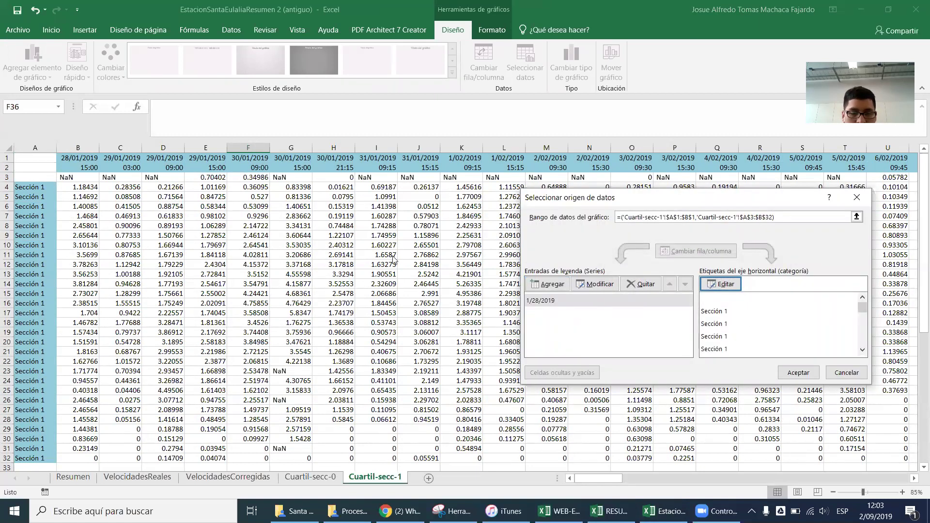
pyautogui.click(794, 372)
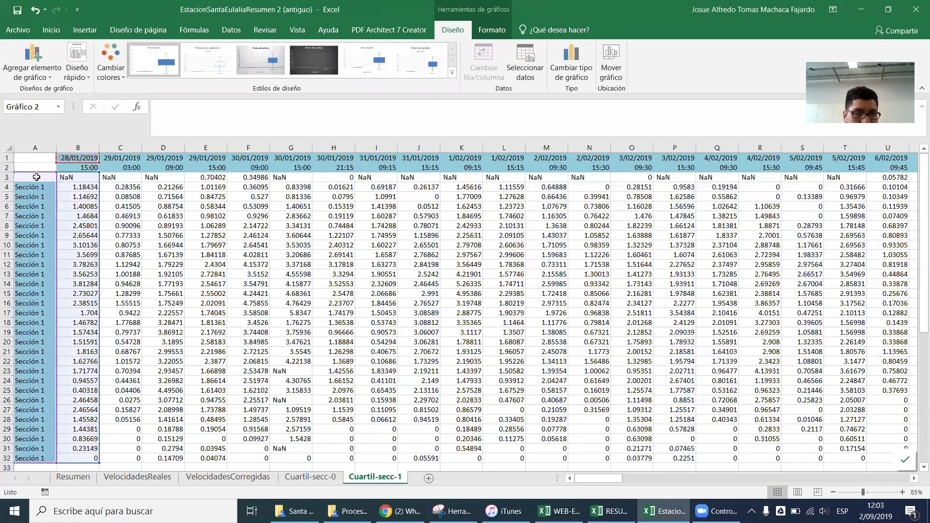
# Step: Copy the Sección 1 label from A4 into the empty cell A3 and check the chart
pyautogui.click(34, 179)
pyautogui.click(33, 188)
pyautogui.hotkey('ctrl', 'c')
pyautogui.press('Up')
pyautogui.hotkey('ctrl', 'v')
pyautogui.scroll(-9, 158, 255)
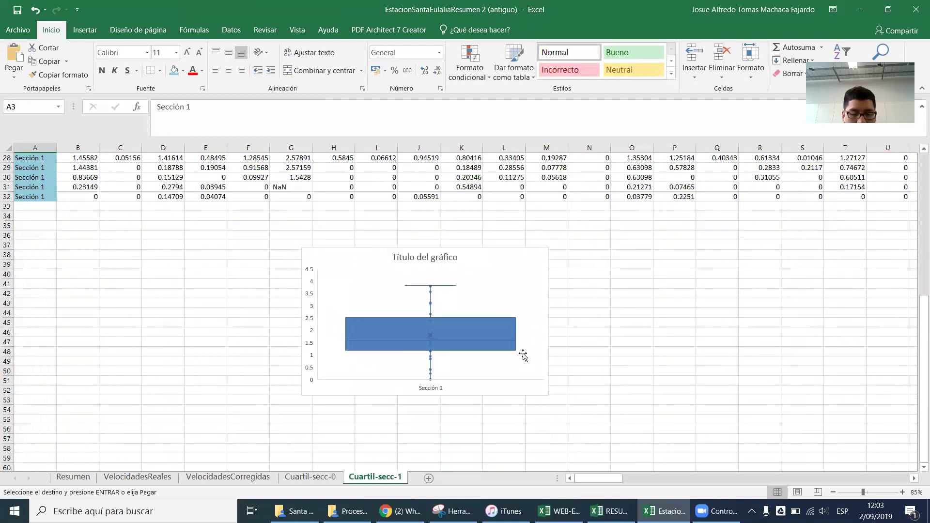
pyautogui.scroll(5, 492, 310)
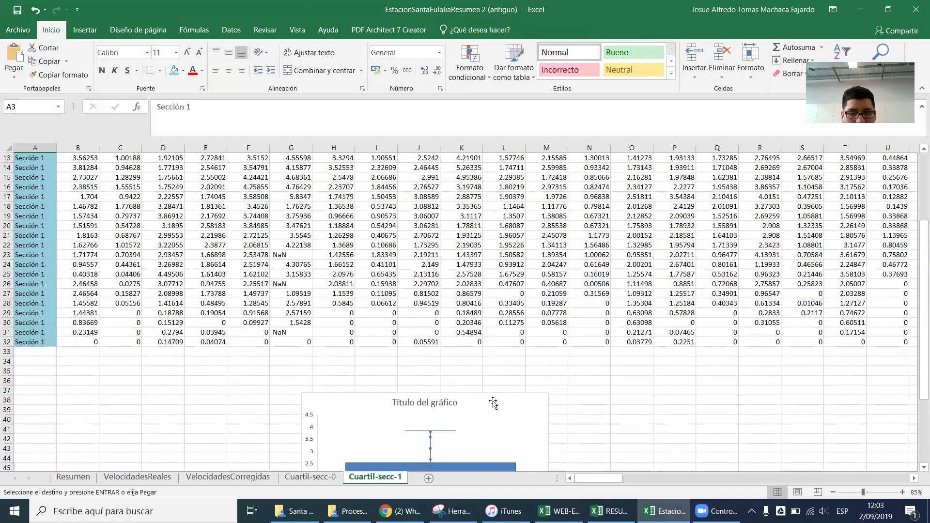
# Step: Try to extend the chart's data range to A2:AK32, and undo the change
pyautogui.doubleClick(510, 402)
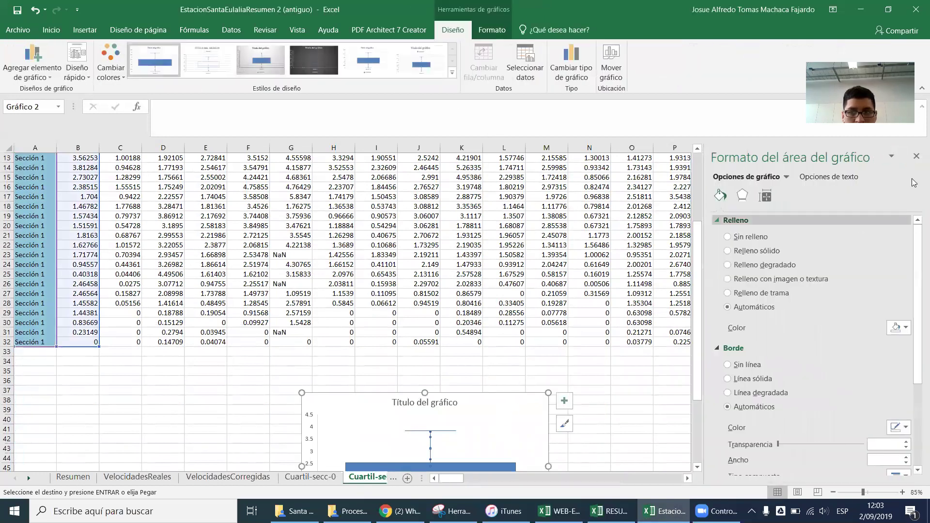
pyautogui.click(915, 158)
pyautogui.click(525, 63)
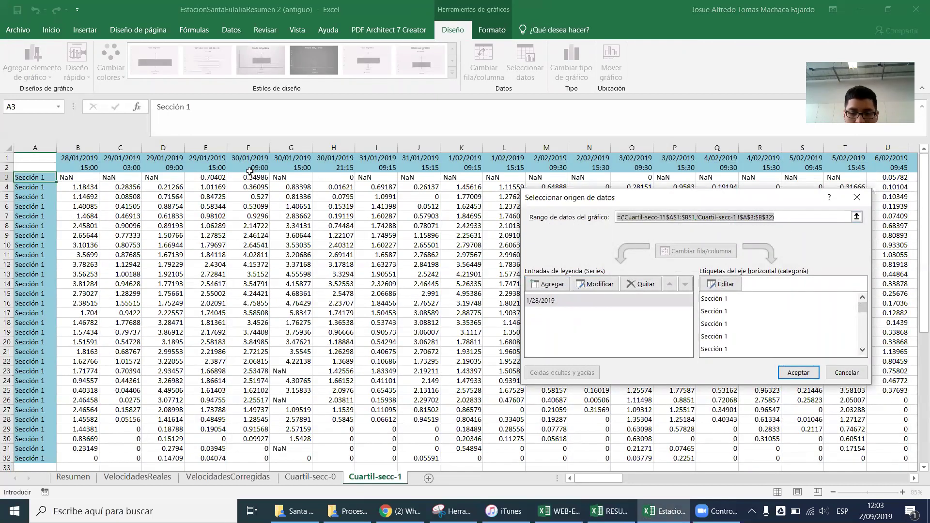
pyautogui.press('BackSpace')
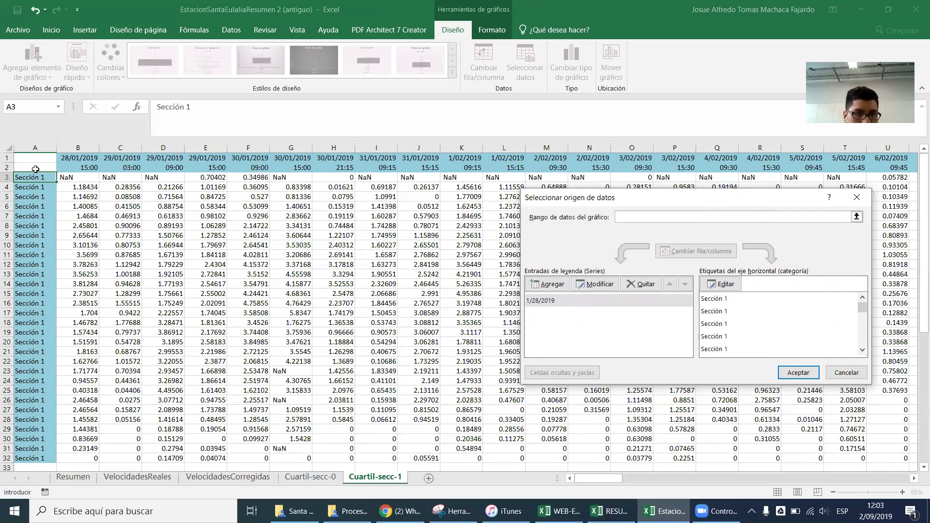
pyautogui.moveTo(36, 169); pyautogui.dragTo(683, 459)
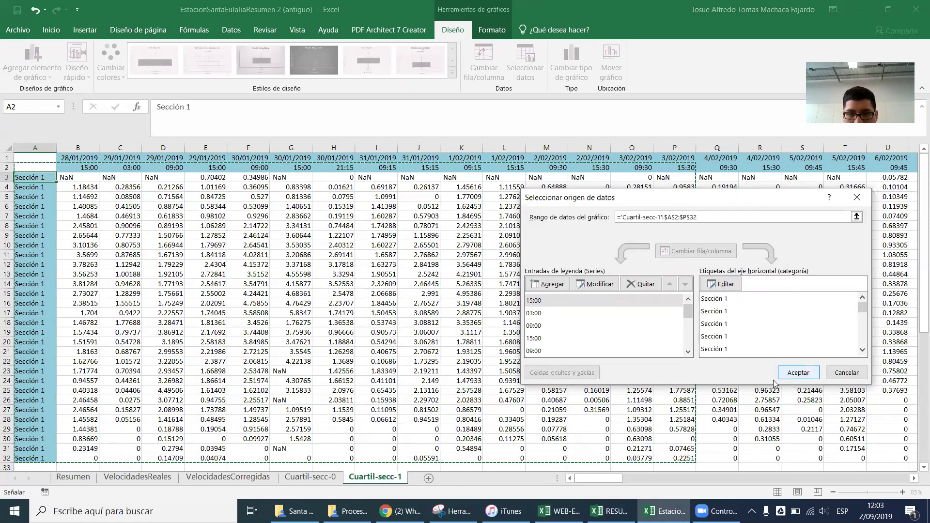
pyautogui.moveTo(35, 168); pyautogui.dragTo(845, 405)
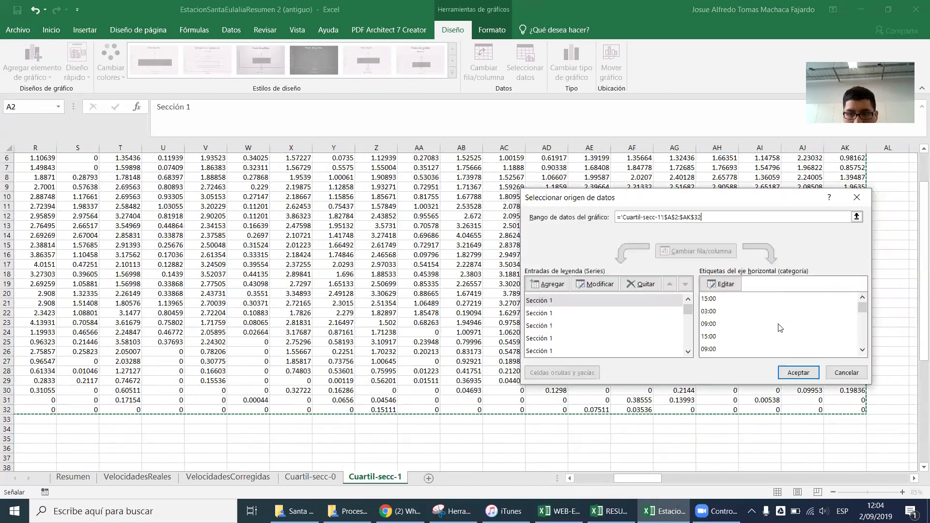
pyautogui.click(788, 373)
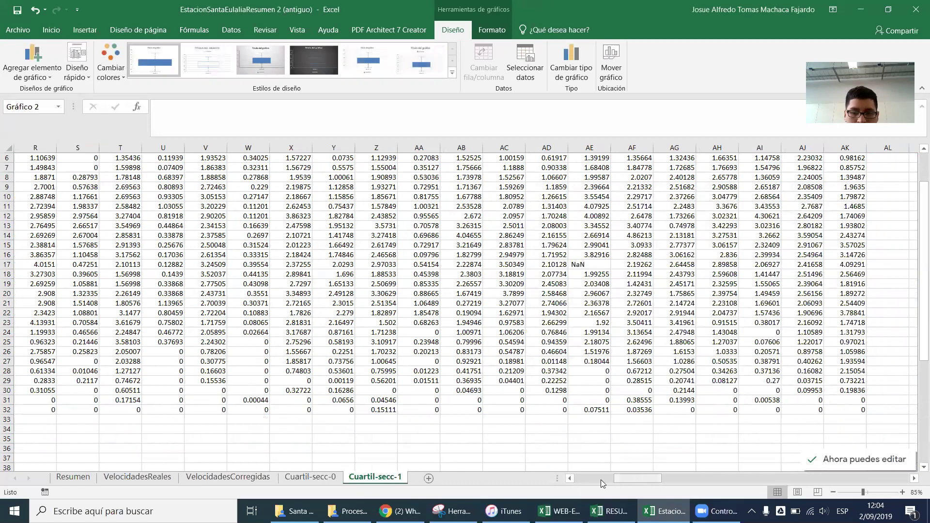
pyautogui.click(600, 480)
pyautogui.scroll(-6, 436, 341)
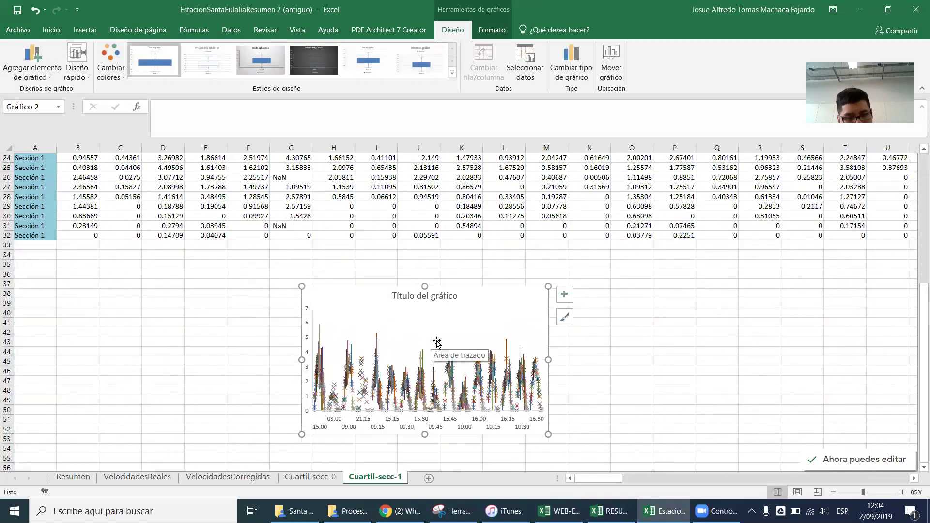
pyautogui.hotkey('ctrl', 'z')
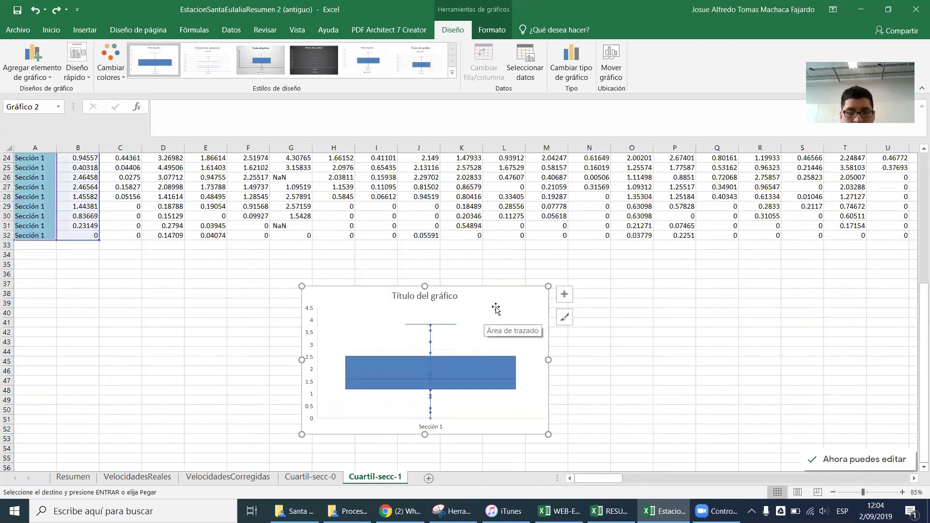
# Step: Insert an empty row above the date headers and copy the row of times into it
pyautogui.scroll(7, 338, 268)
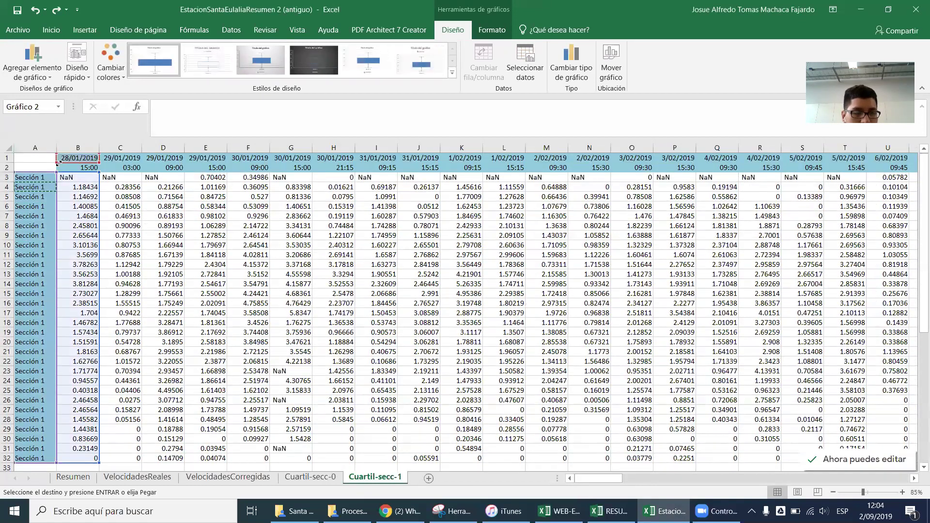
pyautogui.click(7, 167)
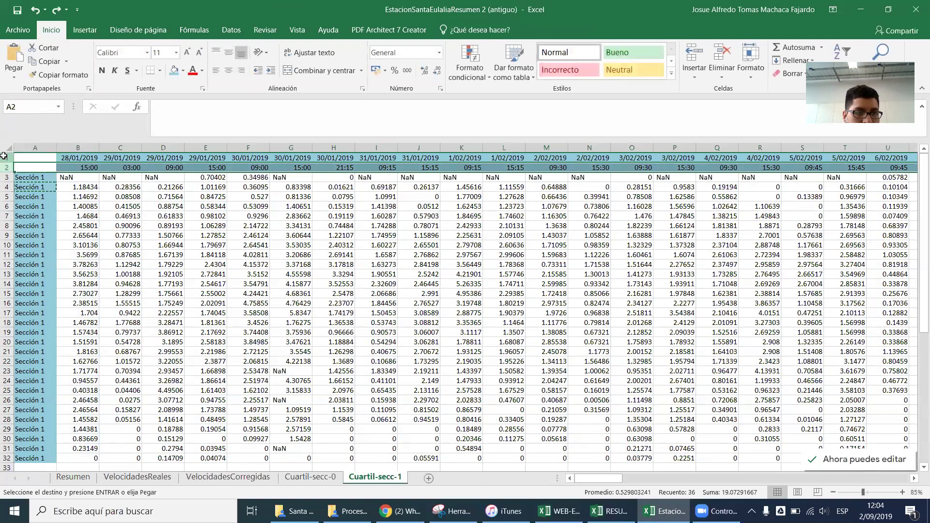
pyautogui.rightClick(4, 155)
pyautogui.click(46, 243)
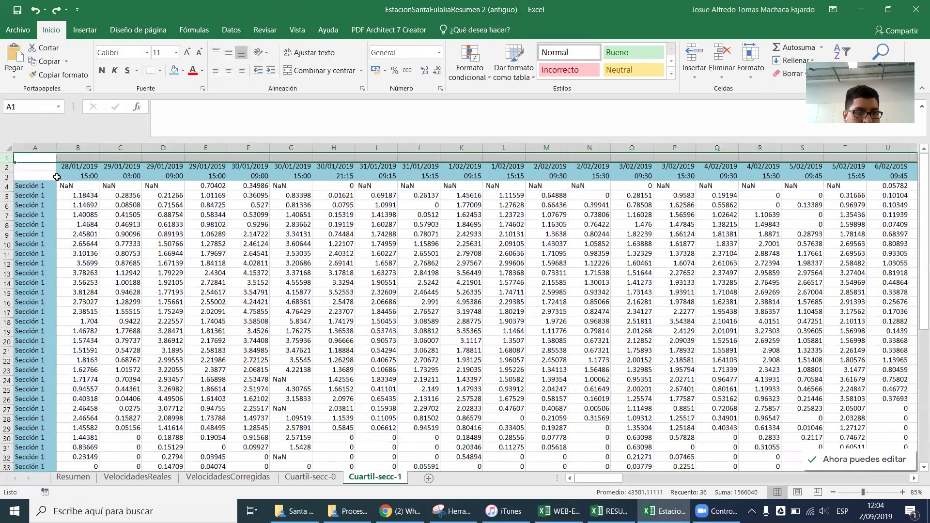
pyautogui.click(7, 177)
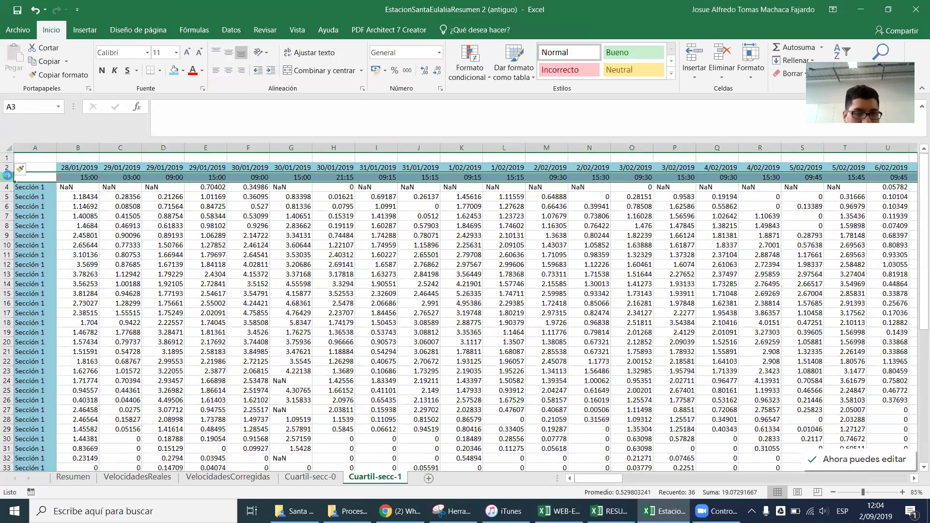
pyautogui.hotkey('ctrl', 'c')
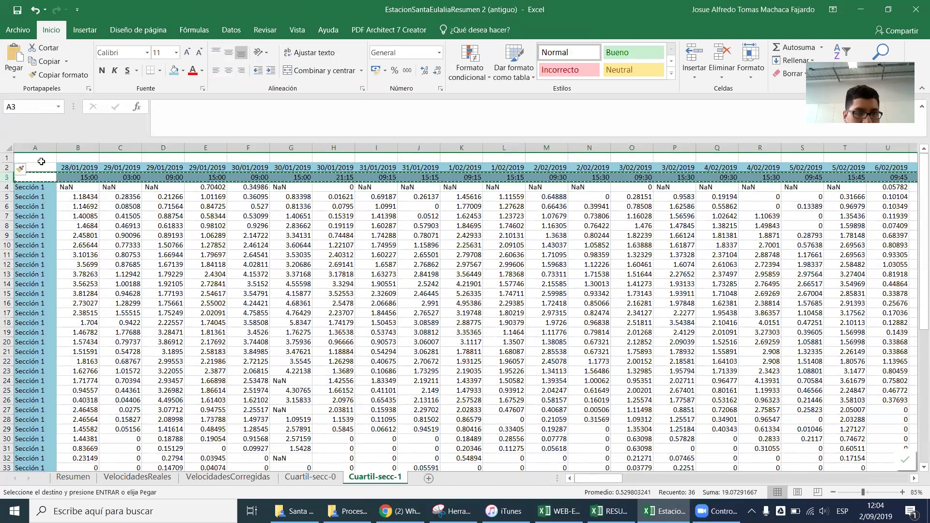
pyautogui.click(7, 157)
pyautogui.hotkey('ctrl', 'v')
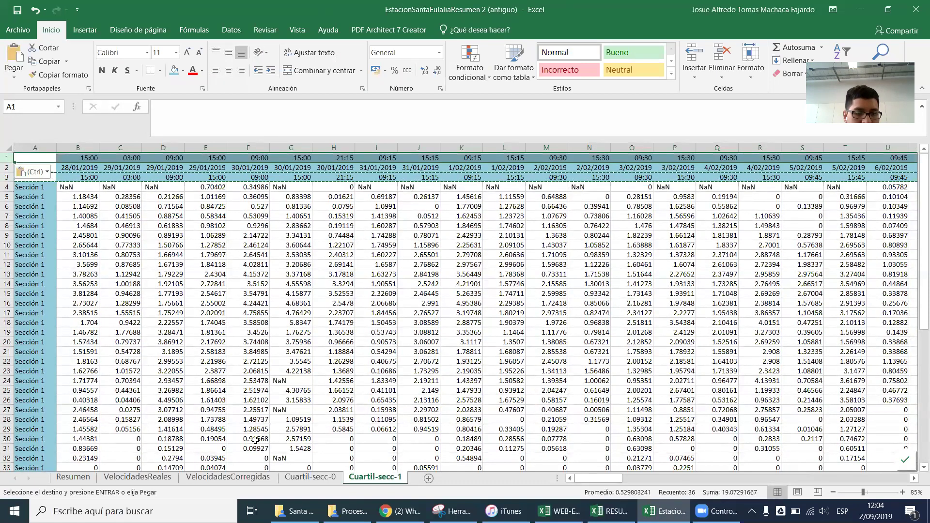
# Step: Compare the header layout with the Cuartil-secc-0 sheet and delete the duplicate row of times below the dates on Cuartil-secc-1
pyautogui.click(310, 477)
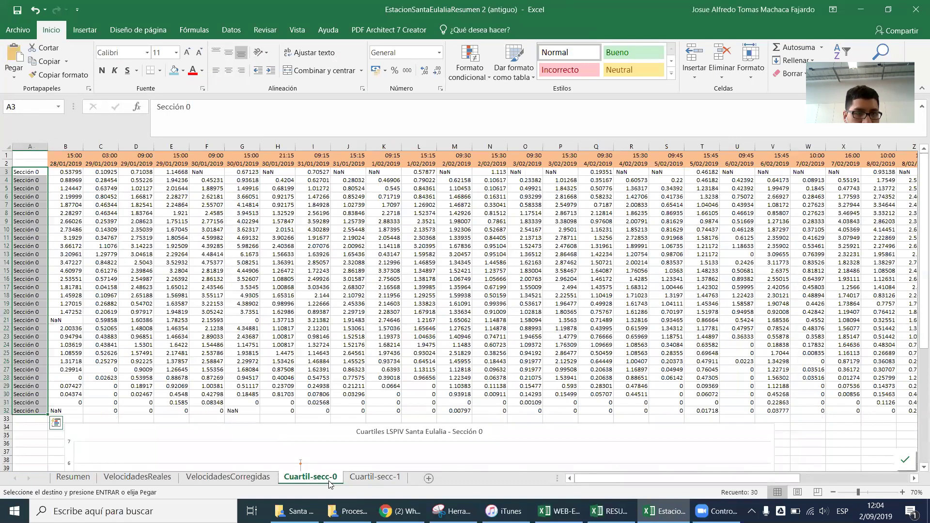
pyautogui.click(371, 481)
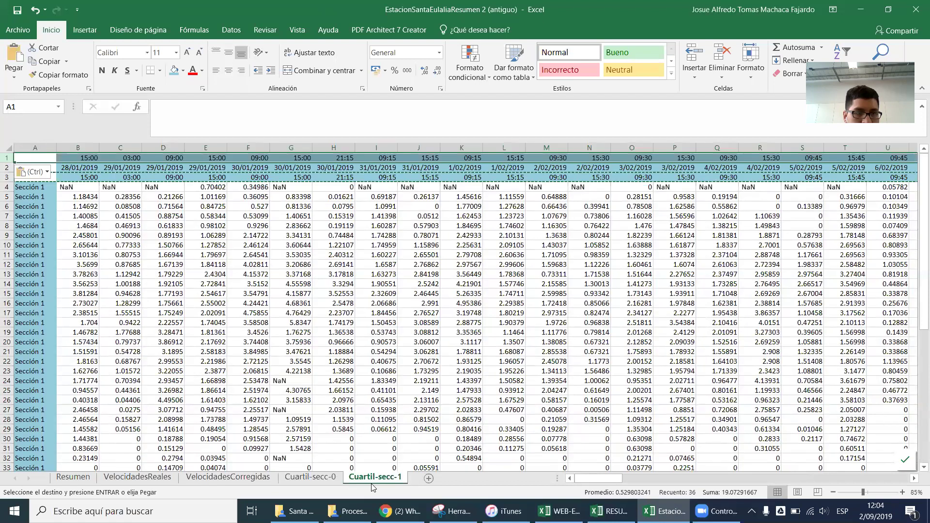
pyautogui.rightClick(7, 177)
pyautogui.click(44, 273)
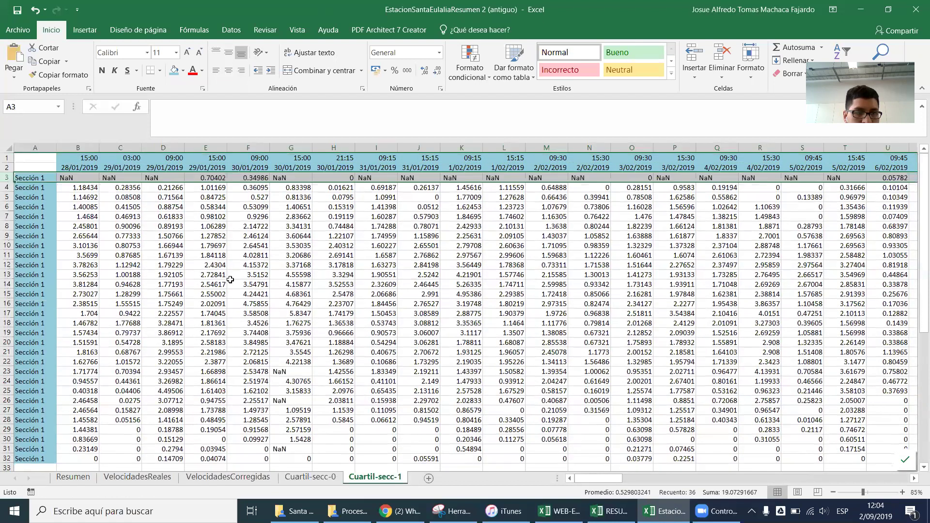
# Step: Open the data source of the section 1 chart and review the name and value ranges of the 28/01/2019 series
pyautogui.scroll(-4, 230, 280)
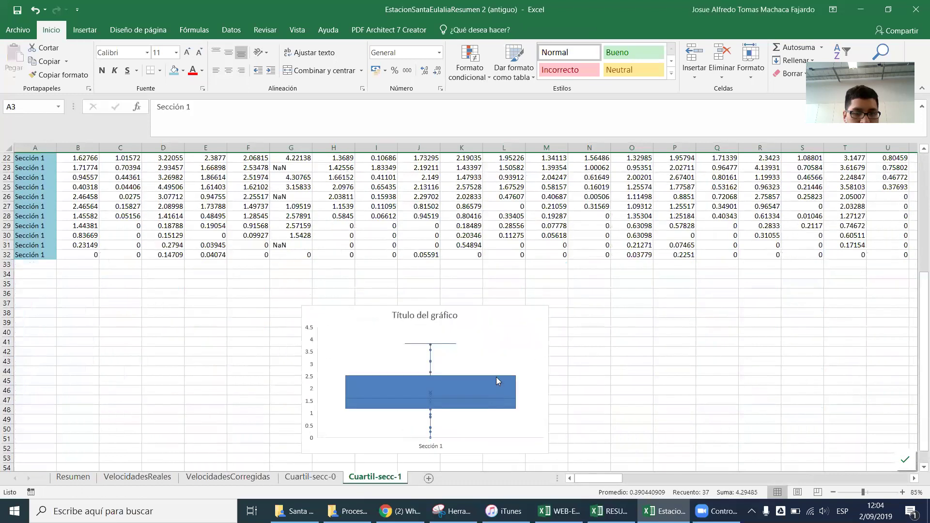
pyautogui.click(499, 408)
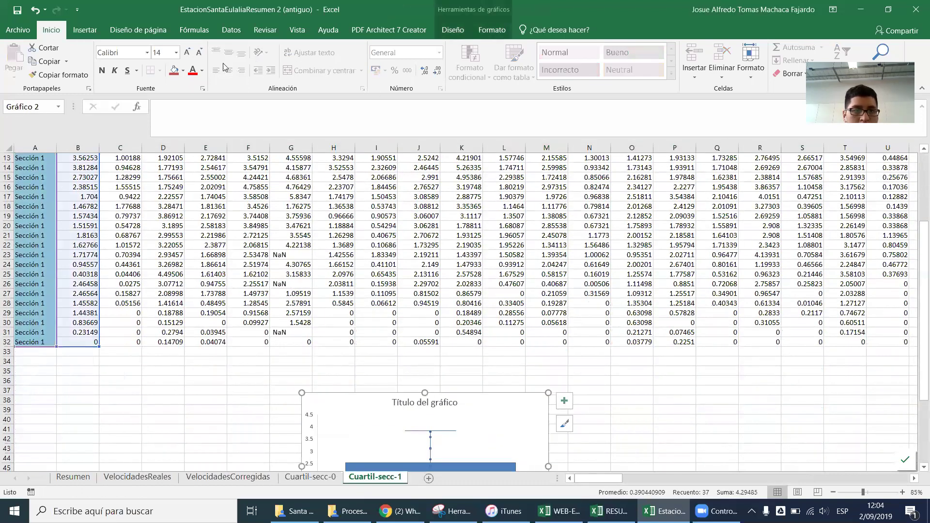
pyautogui.click(451, 30)
pyautogui.click(518, 57)
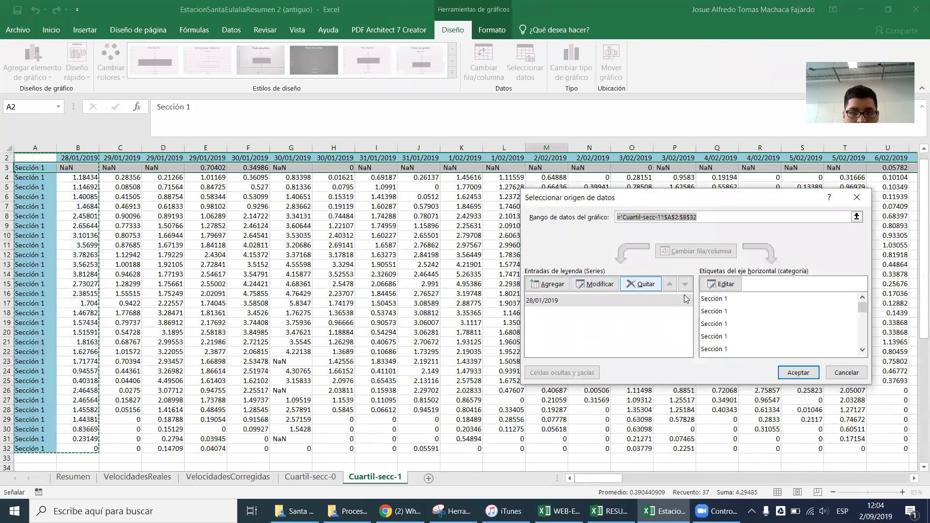
pyautogui.click(638, 307)
pyautogui.click(603, 286)
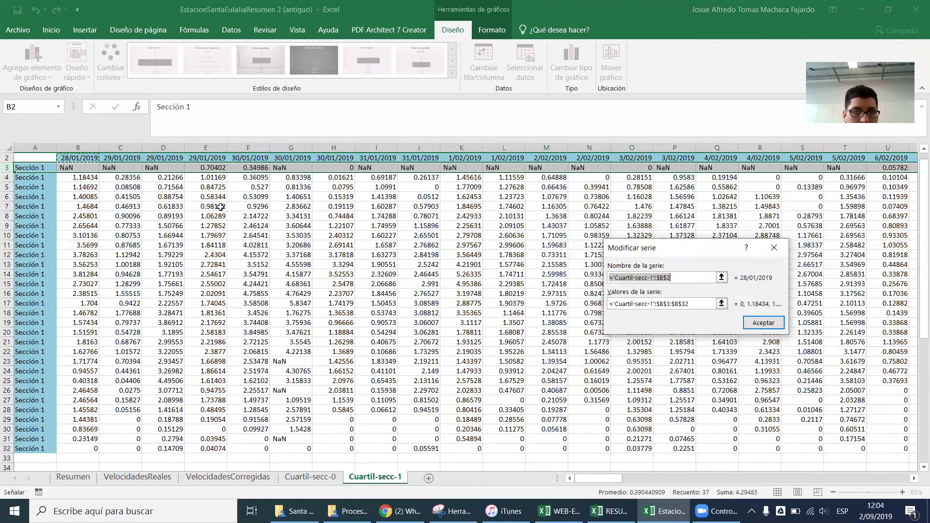
pyautogui.scroll(1, 220, 207)
pyautogui.click(763, 323)
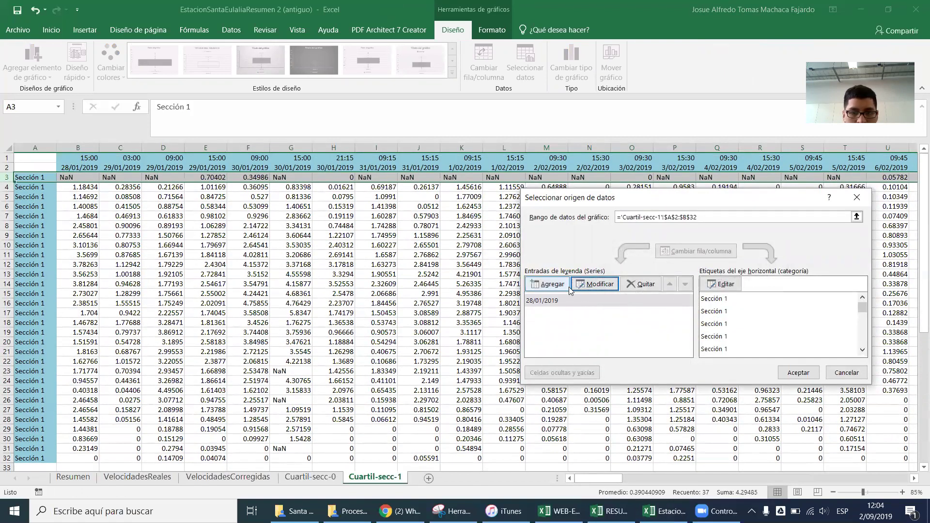
# Step: Add a second chart series with its name from C2 and its values from C3:C32
pyautogui.click(595, 283)
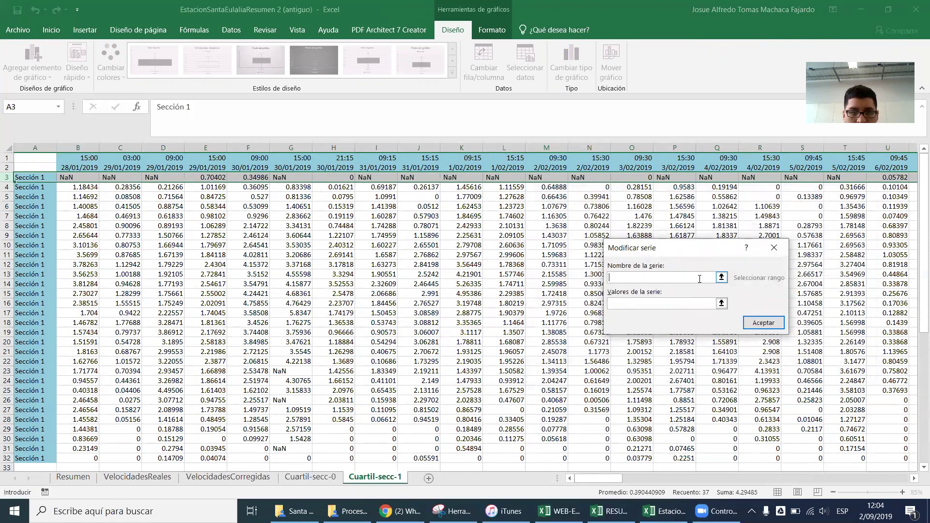
pyautogui.click(116, 167)
pyautogui.click(697, 302)
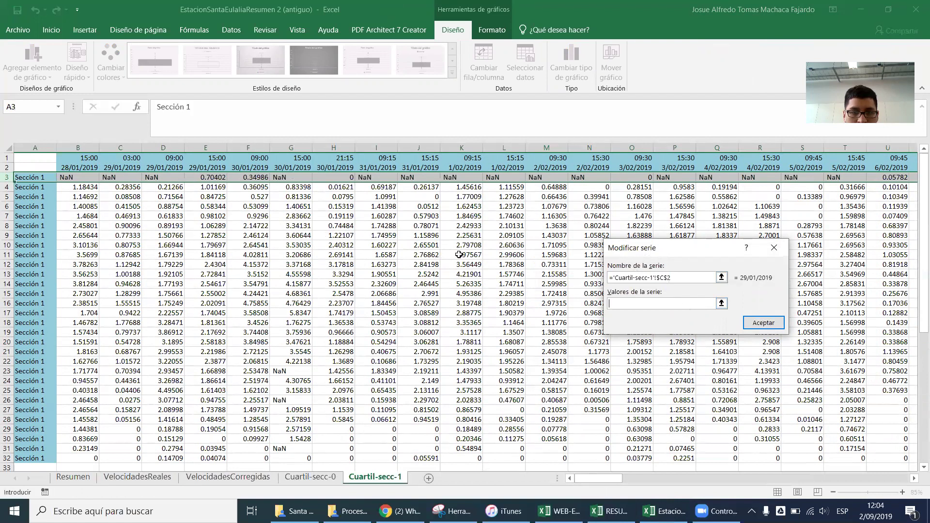
pyautogui.moveTo(127, 176); pyautogui.dragTo(123, 458)
pyautogui.click(764, 323)
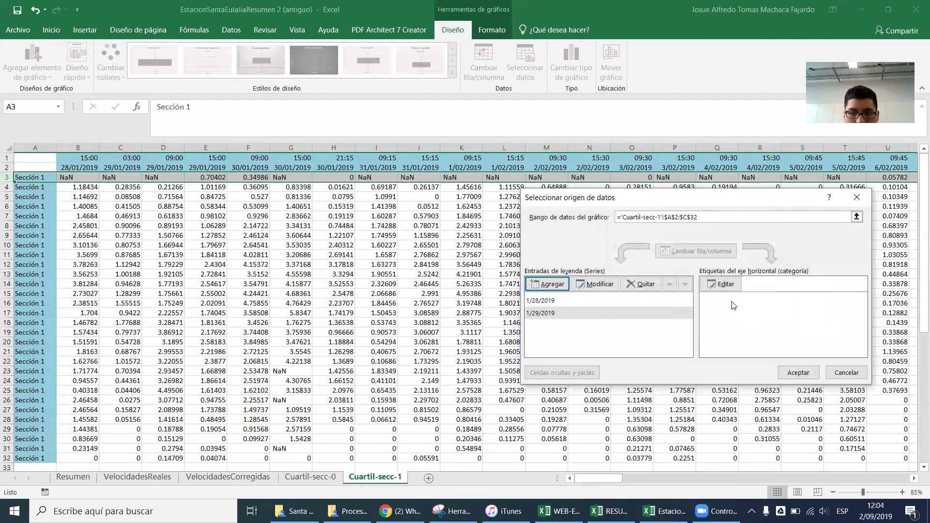
# Step: Set the horizontal axis labels of the two-series chart to A3:A32 and apply the data source
pyautogui.click(721, 284)
pyautogui.moveTo(27, 177); pyautogui.dragTo(30, 457)
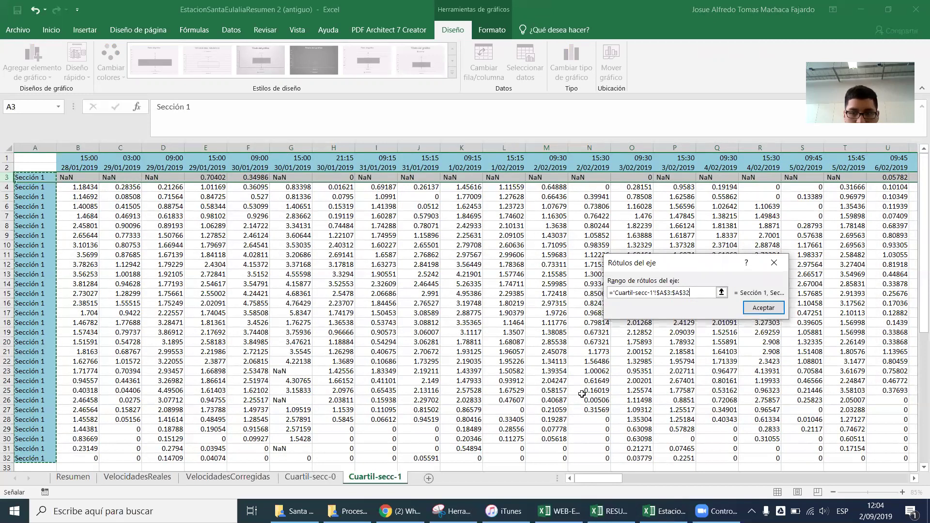
pyautogui.click(763, 309)
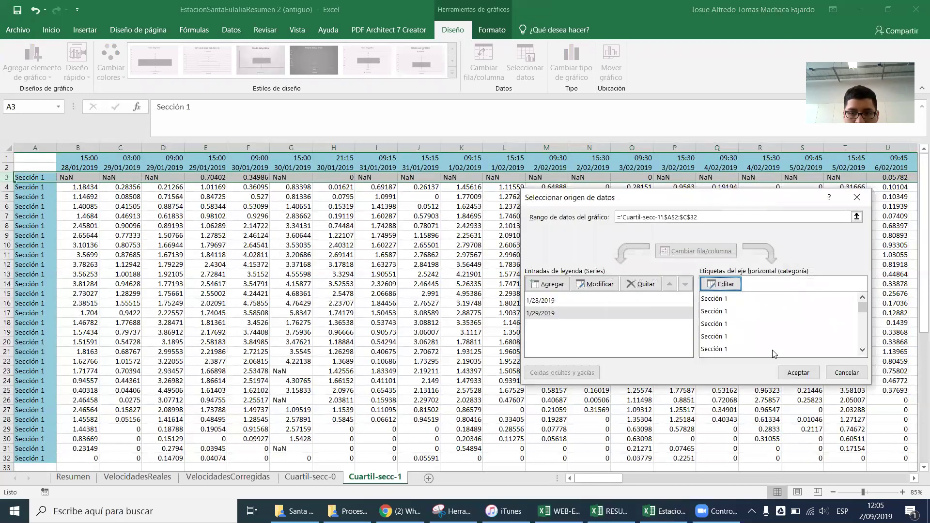
pyautogui.click(796, 373)
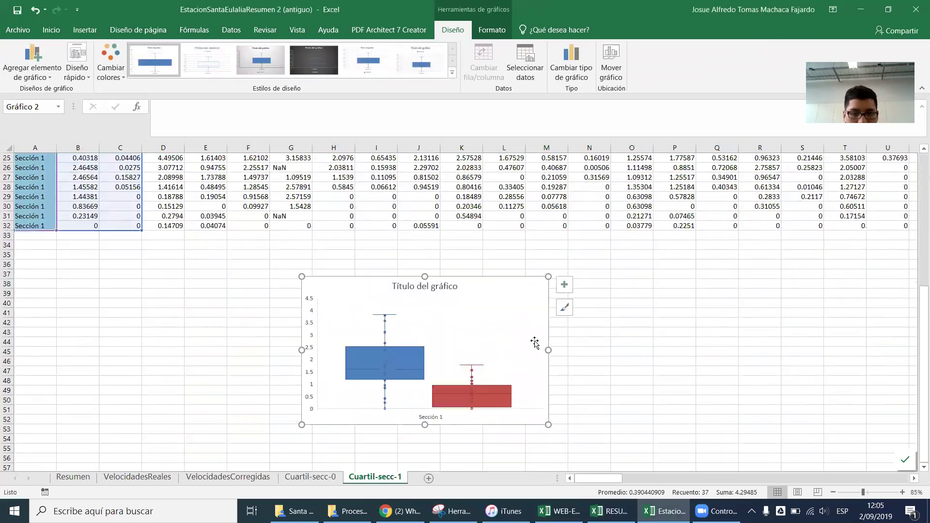
# Step: Add a third chart series with its name from D2 and its values from D3:D32
pyautogui.scroll(8, 523, 335)
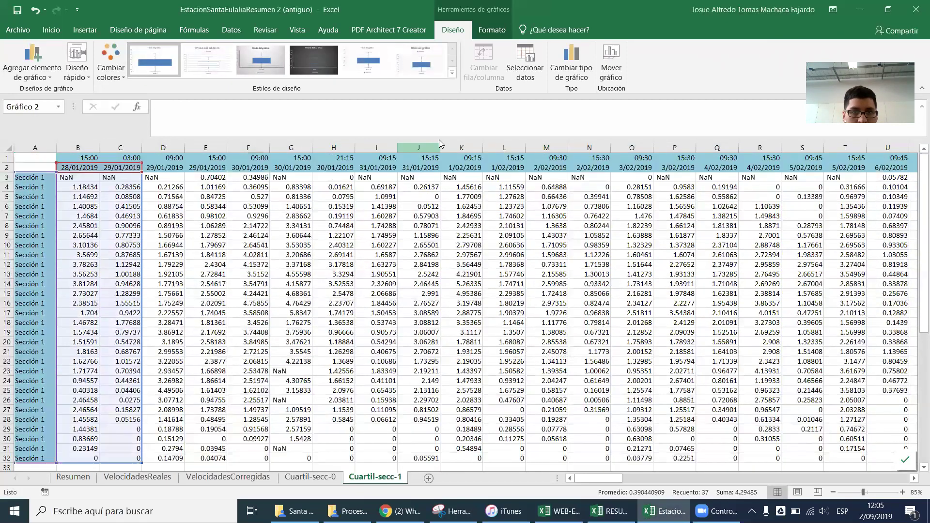
pyautogui.click(519, 81)
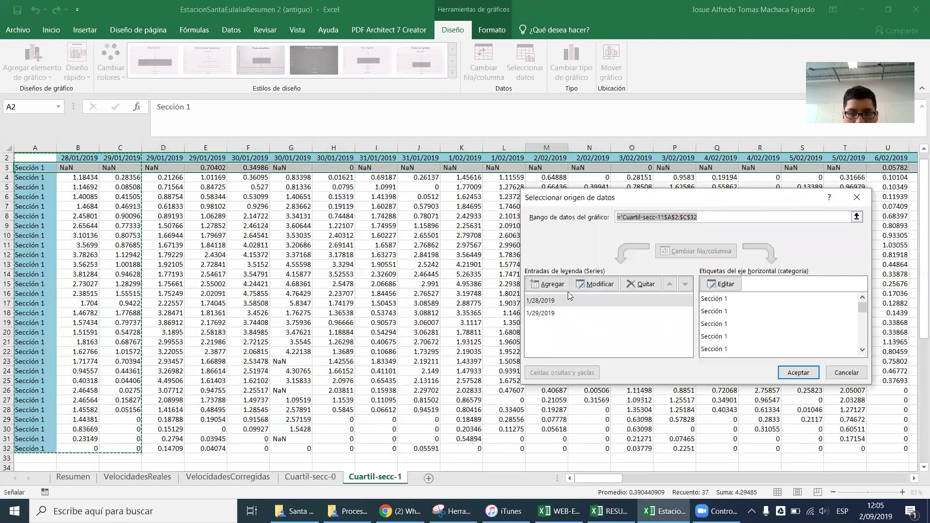
pyautogui.click(545, 282)
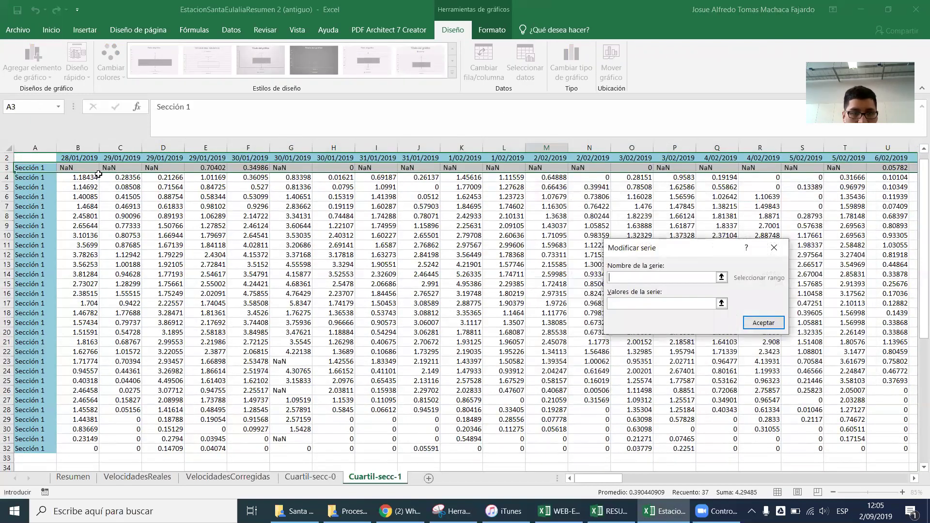
pyautogui.click(163, 157)
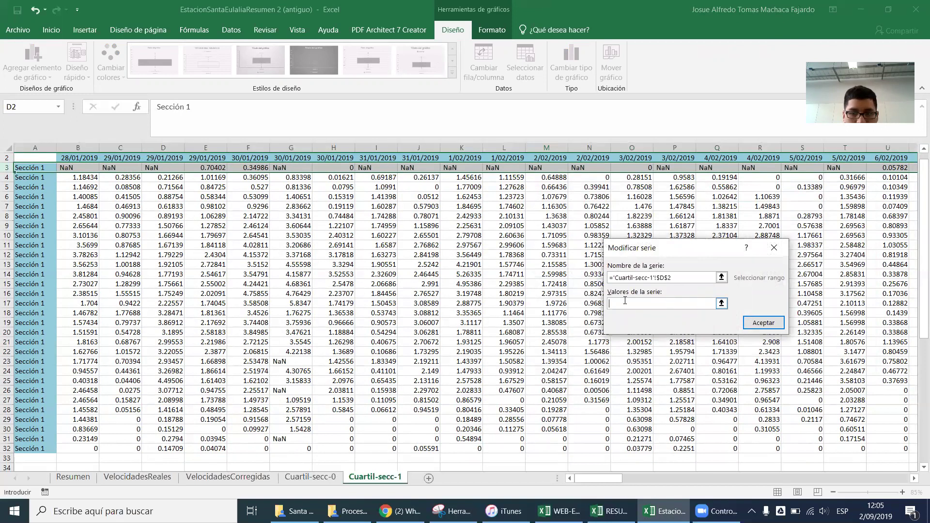
pyautogui.moveTo(171, 169); pyautogui.dragTo(166, 449)
pyautogui.click(763, 323)
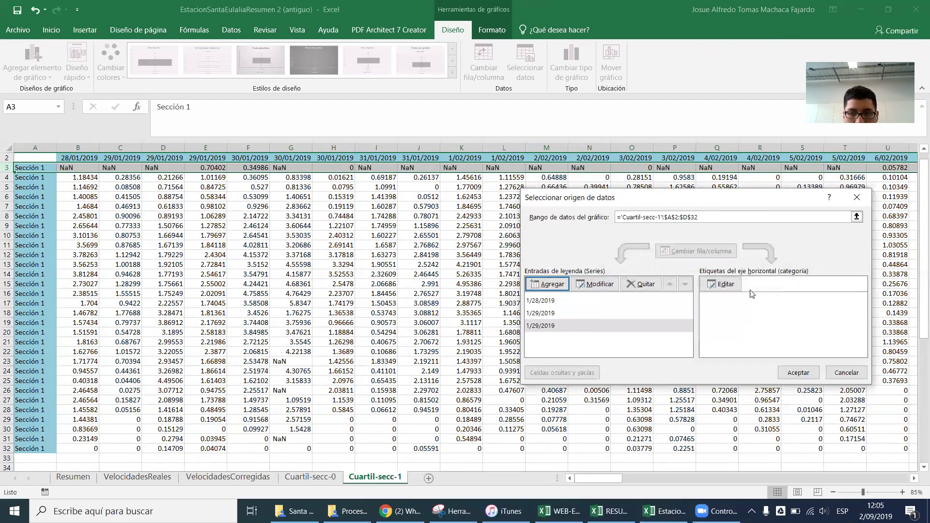
# Step: Reassign A3:A32 as the axis labels after adding the third series, apply the data source and check the chart
pyautogui.click(720, 284)
pyautogui.moveTo(52, 166); pyautogui.dragTo(48, 449)
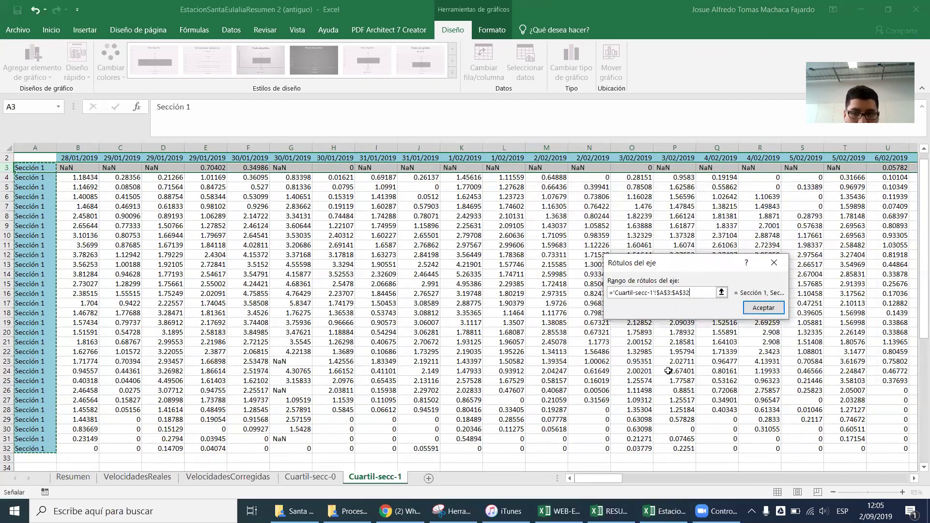
pyautogui.click(763, 308)
pyautogui.click(797, 370)
pyautogui.scroll(-6, 561, 317)
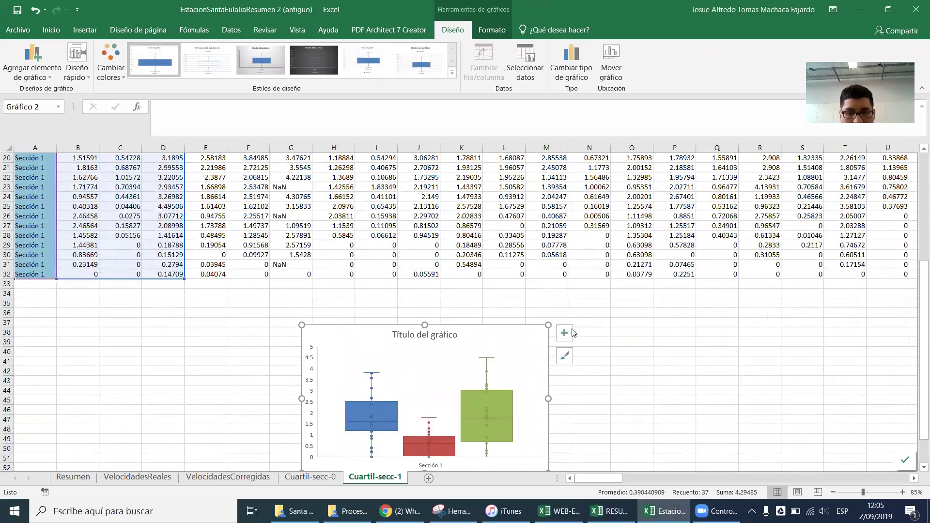
pyautogui.click(606, 335)
pyautogui.click(514, 343)
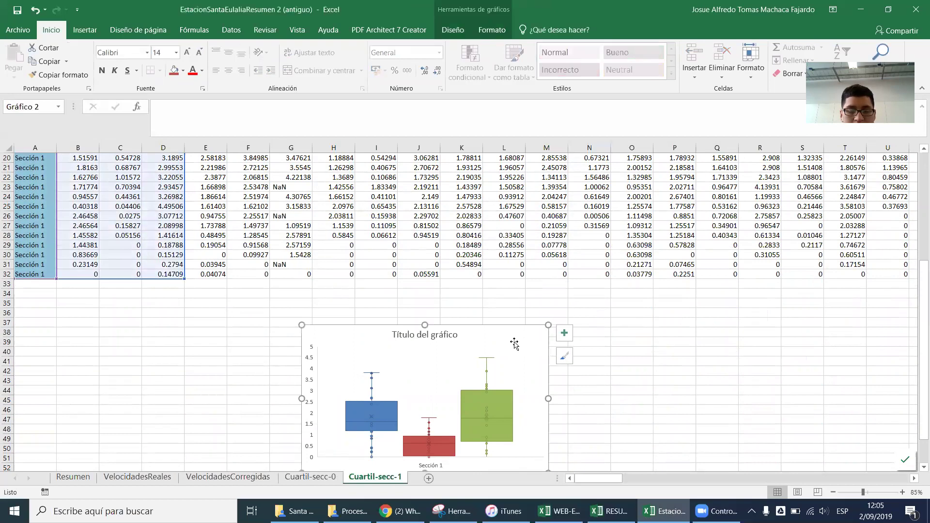
pyautogui.scroll(6, 510, 339)
pyautogui.scroll(-6, 516, 242)
pyautogui.scroll(6, 562, 315)
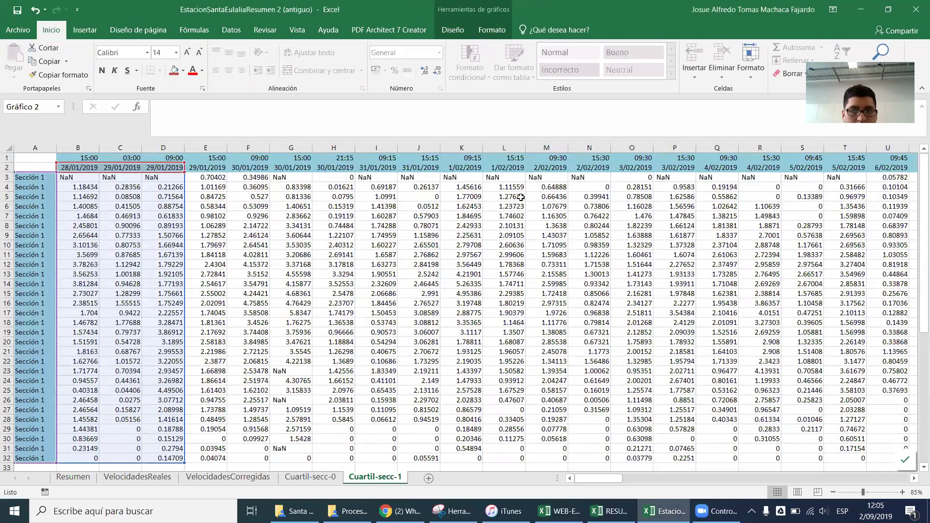
pyautogui.scroll(-6, 521, 197)
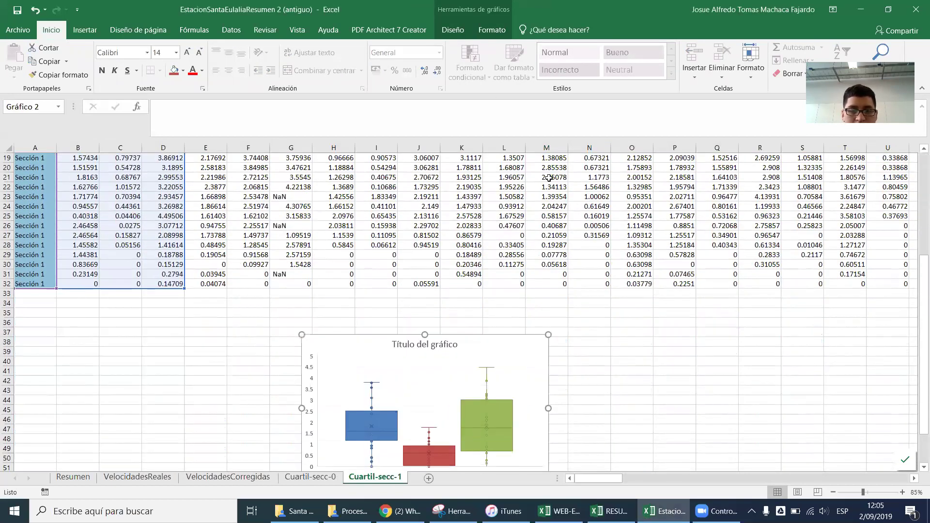
# Step: Try to set the chart's whole data range to A2:AK32 in the data source
pyautogui.doubleClick(514, 346)
pyautogui.click(453, 29)
pyautogui.click(525, 68)
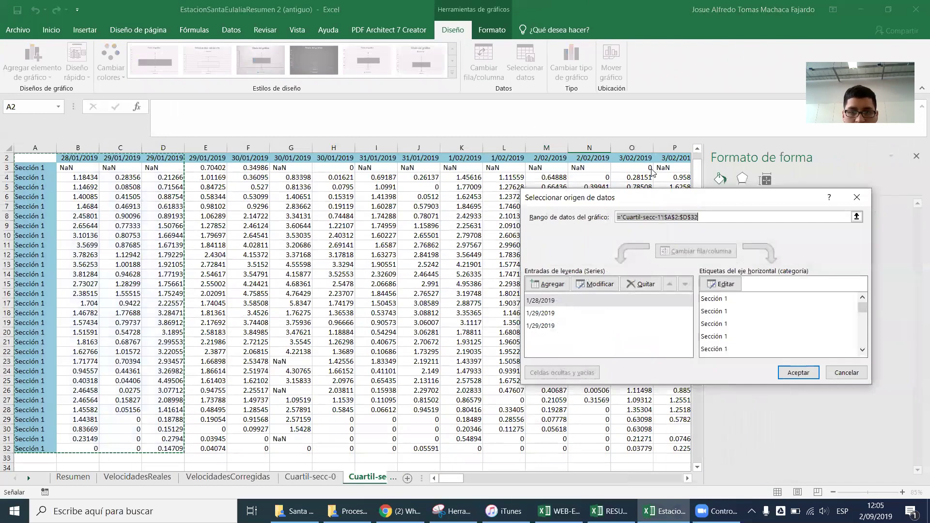
pyautogui.scroll(1, 673, 213)
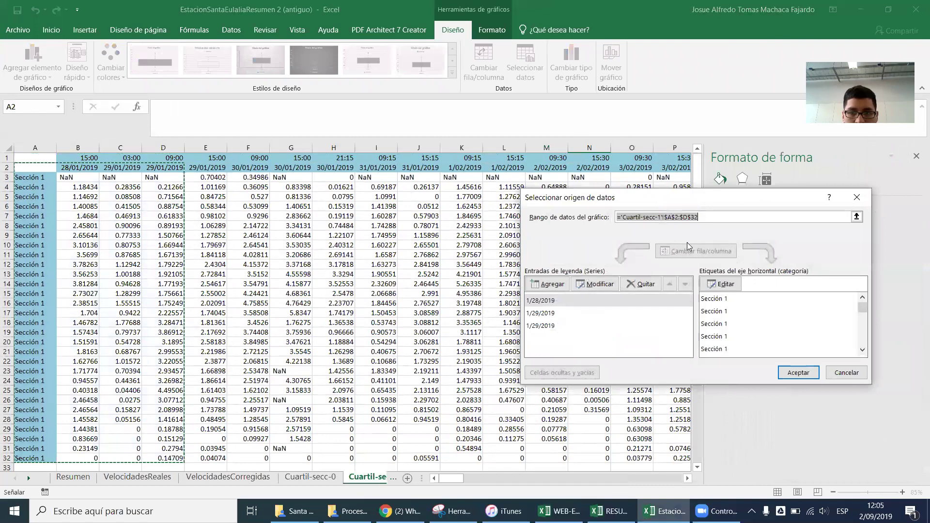
pyautogui.moveTo(35, 167); pyautogui.dragTo(613, 455)
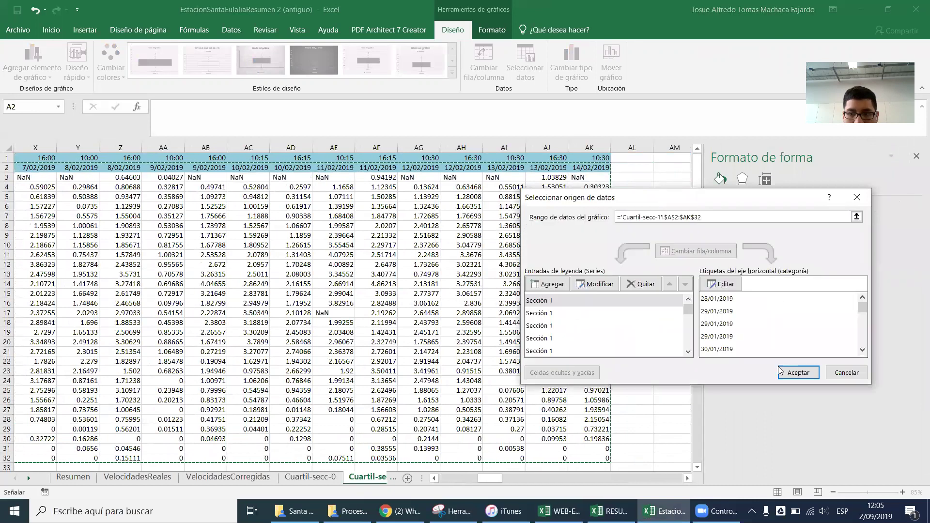
pyautogui.click(797, 372)
# Step: Widen the chart to inspect the plotted data, and undo the resizing and the data range change
pyautogui.scroll(-7, 387, 325)
pyautogui.moveTo(492, 479); pyautogui.dragTo(451, 481)
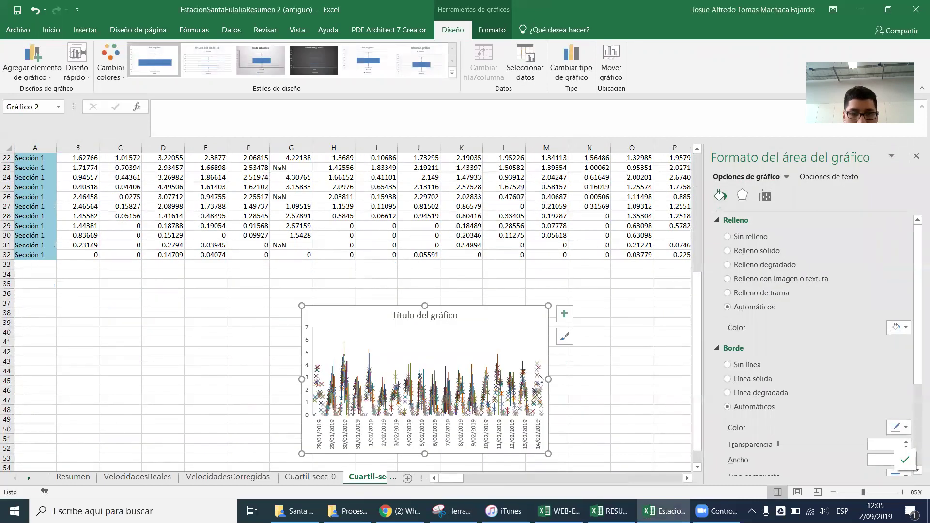
pyautogui.moveTo(304, 378); pyautogui.dragTo(137, 379)
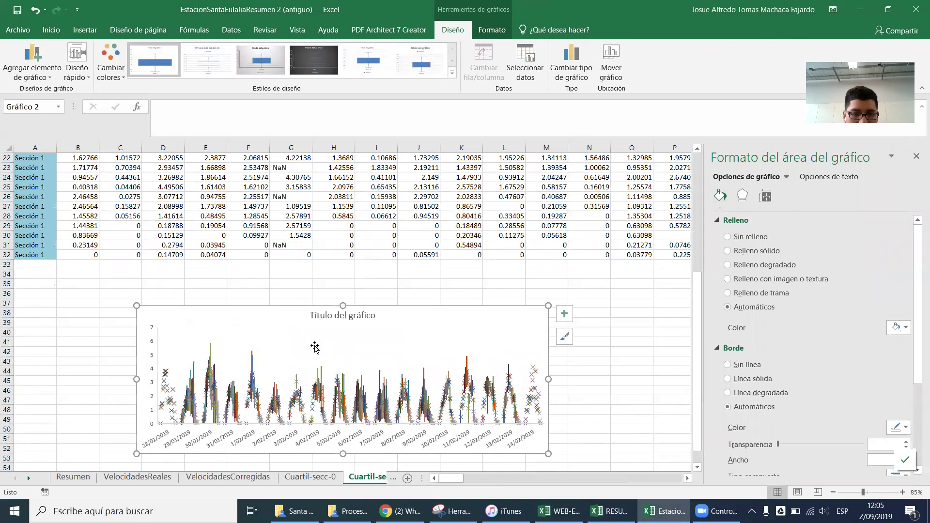
pyautogui.hotkey('ctrl', 'z')
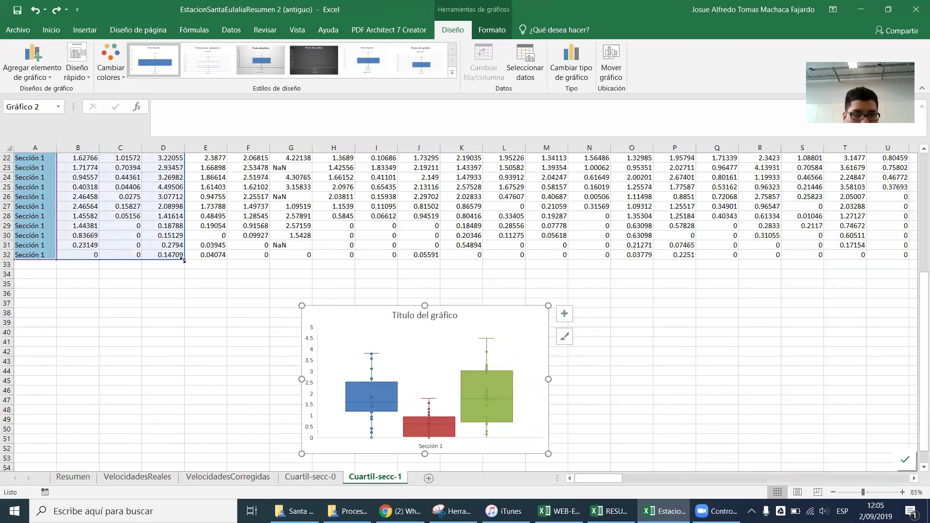
# Step: Extend the chart's highlighted source range on the sheet from column D through column G
pyautogui.moveTo(184, 260); pyautogui.dragTo(316, 262)
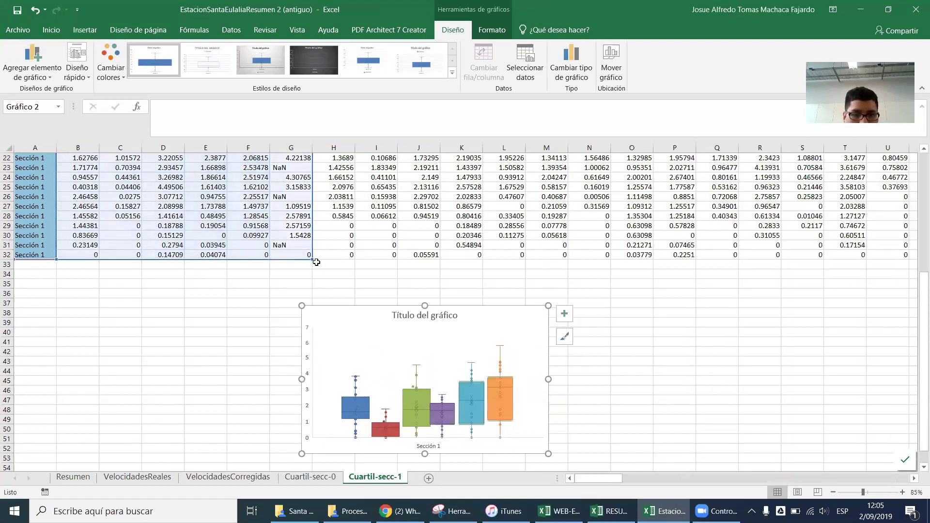
pyautogui.scroll(3, 328, 258)
pyautogui.scroll(4, 328, 258)
pyautogui.scroll(-5, 319, 290)
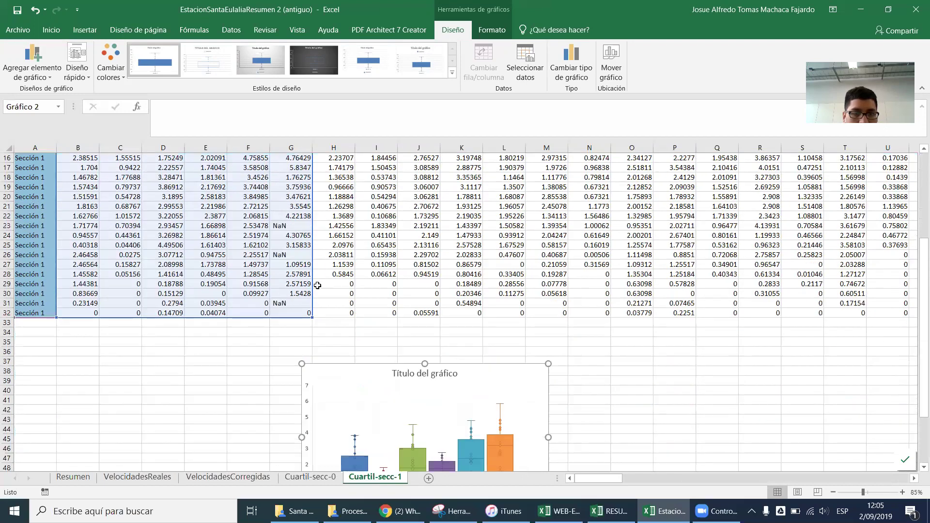
# Step: Extend the chart's highlighted source range through column AK and check the chart and the headers
pyautogui.moveTo(360, 316); pyautogui.dragTo(521, 318)
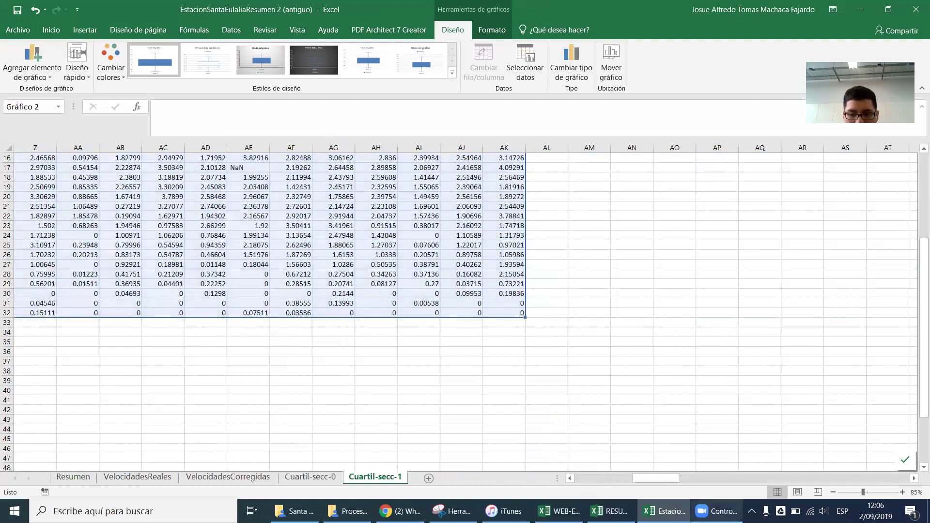
pyautogui.moveTo(639, 478); pyautogui.dragTo(506, 479)
pyautogui.scroll(-3, 413, 372)
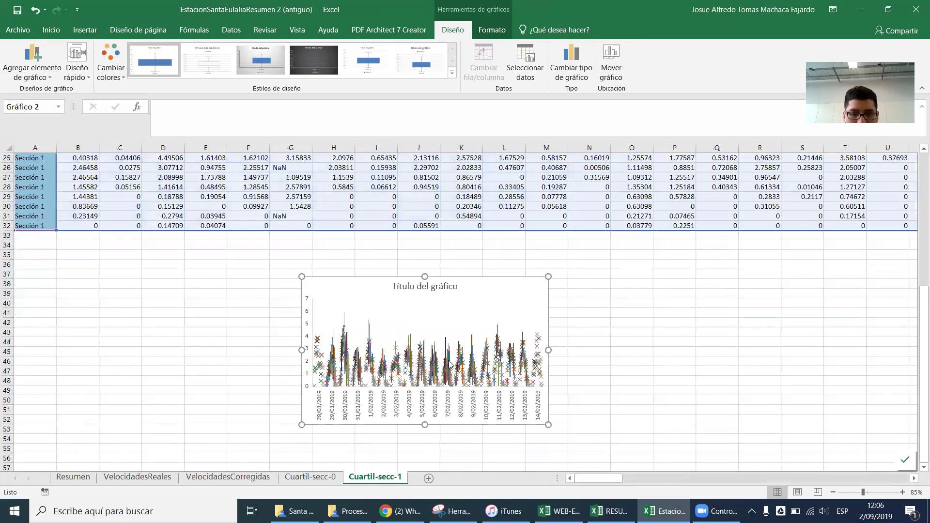
pyautogui.scroll(8, 669, 364)
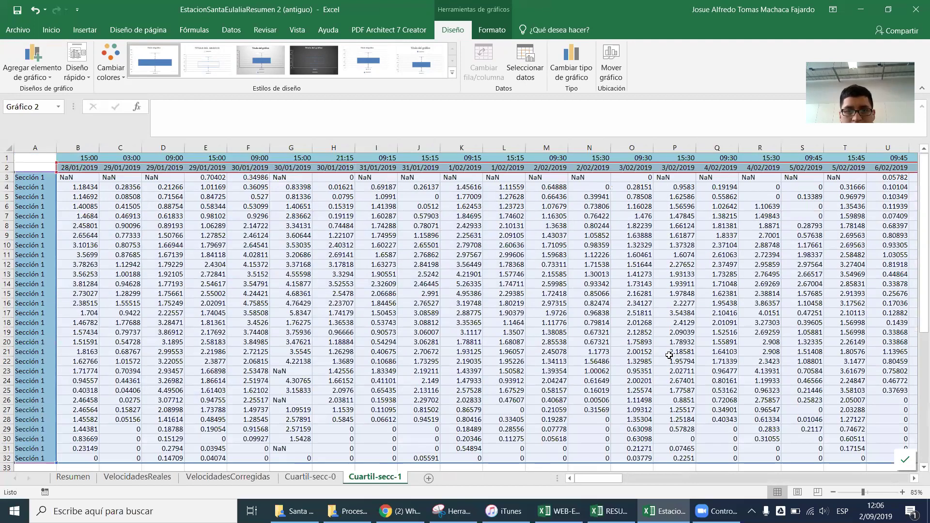
# Step: Delete the chart, and undo back to the chart with its source range ending at column G
pyautogui.scroll(-1, 669, 356)
pyautogui.scroll(1, 722, 388)
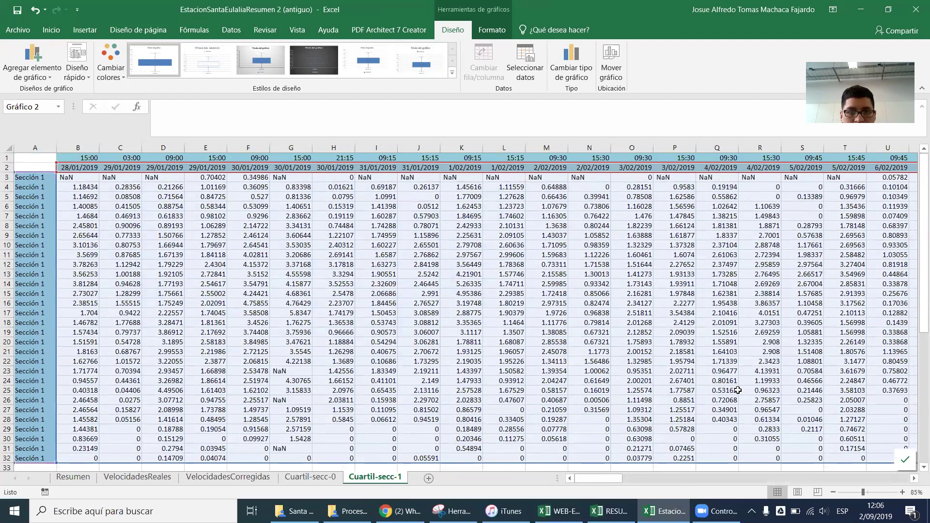
pyautogui.scroll(-2, 707, 426)
pyautogui.hscroll(2, 606, 479)
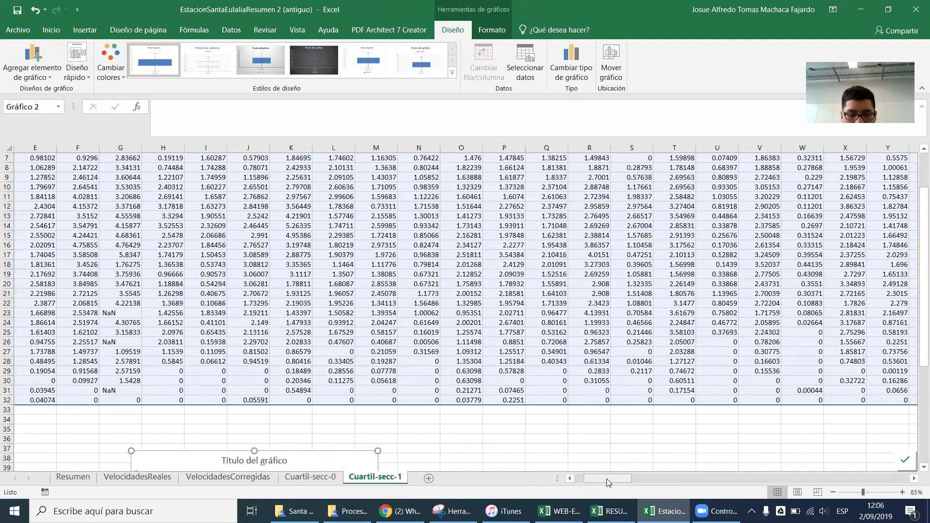
pyautogui.press('Delete')
pyautogui.hscroll(-2, 577, 470)
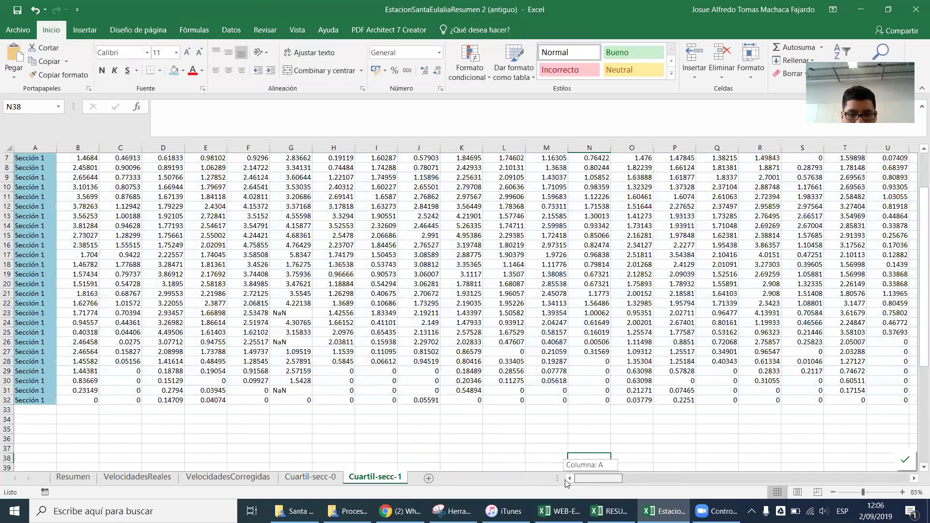
pyautogui.scroll(-3, 511, 419)
pyautogui.scroll(-4, 420, 411)
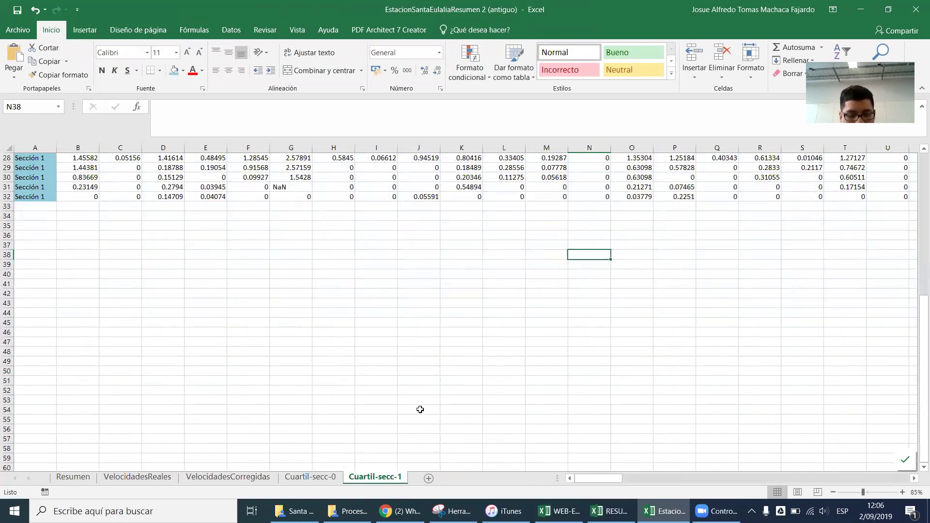
pyautogui.click(479, 265)
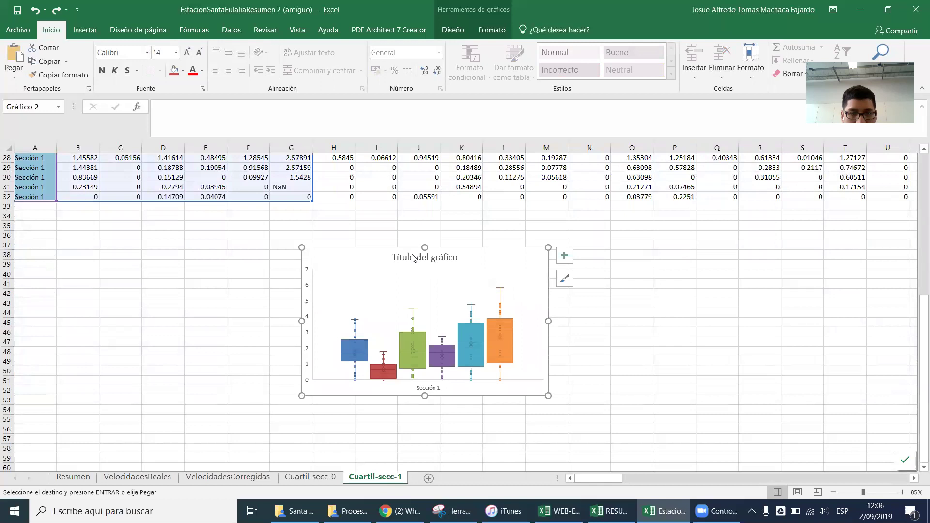
# Step: Extend the chart's highlighted source range through column U and widen the chart toward column C
pyautogui.scroll(1, 490, 268)
pyautogui.moveTo(310, 229); pyautogui.dragTo(739, 232)
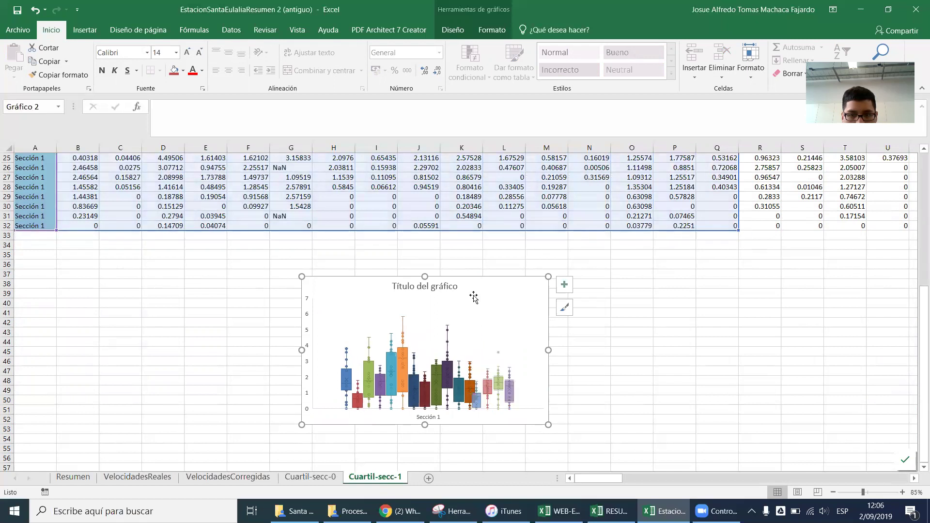
pyautogui.moveTo(303, 351); pyautogui.dragTo(111, 351)
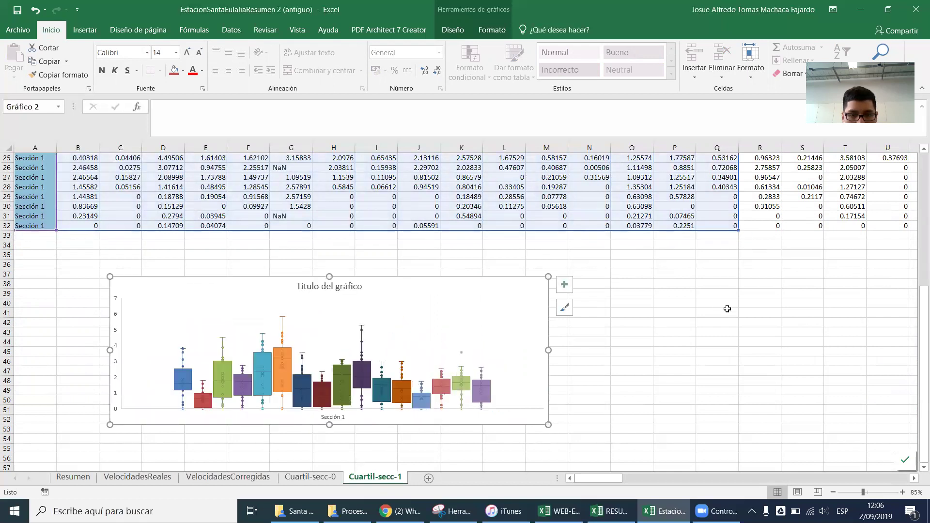
pyautogui.moveTo(737, 234); pyautogui.dragTo(909, 231)
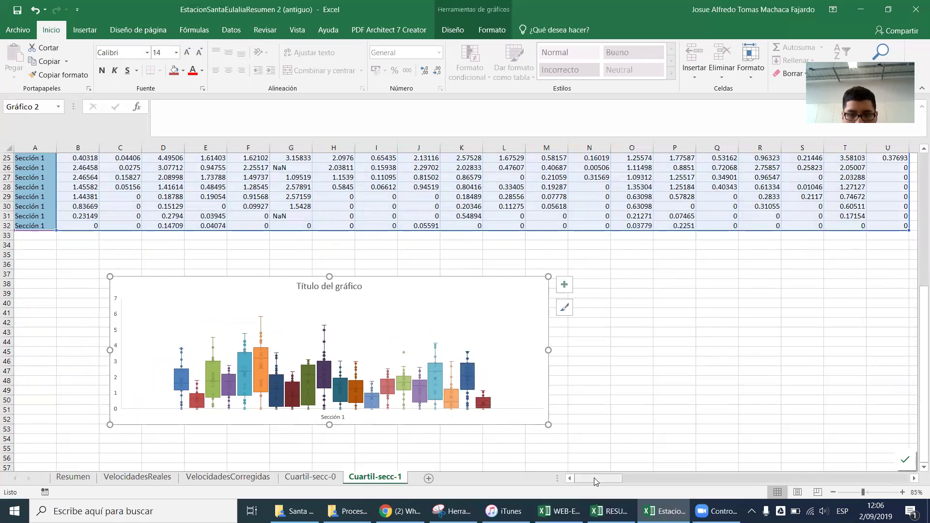
# Step: Extend the chart's highlighted source range through column AD and widen the chart toward the later date columns
pyautogui.moveTo(611, 478); pyautogui.dragTo(650, 478)
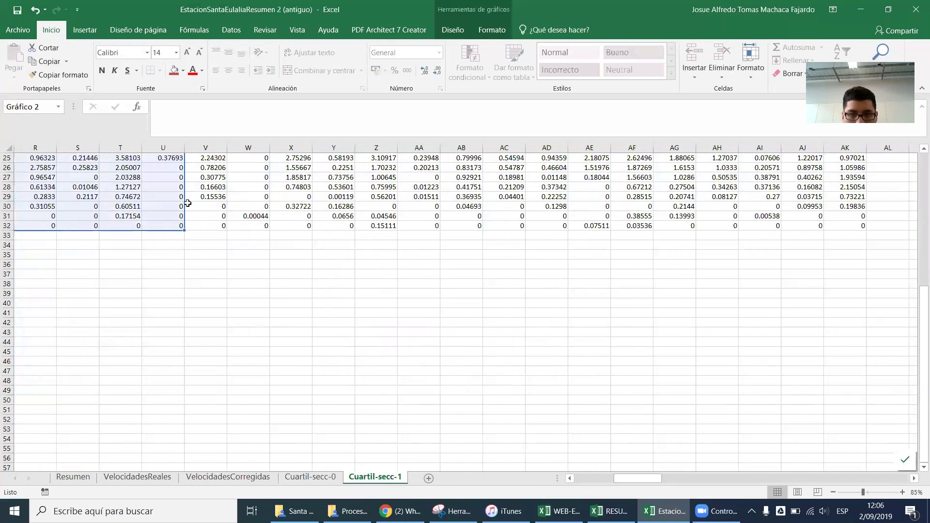
pyautogui.moveTo(289, 230); pyautogui.dragTo(463, 226)
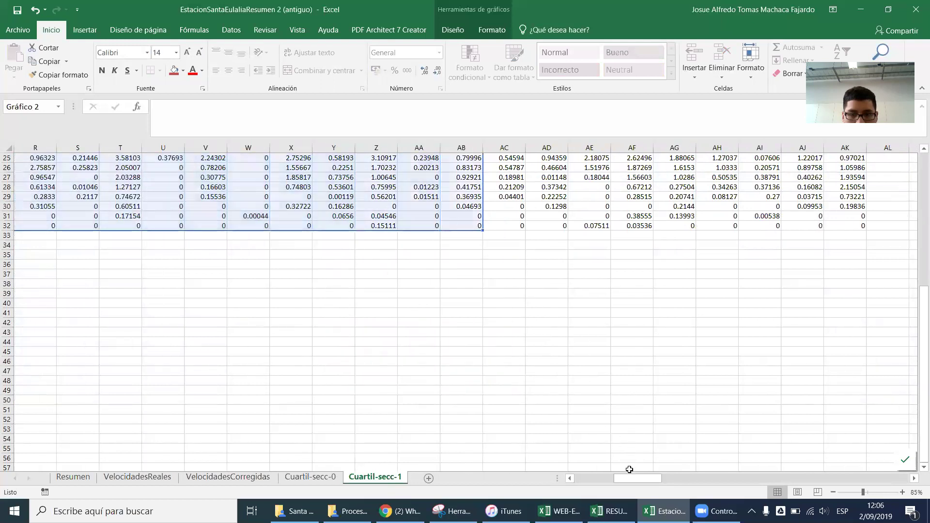
pyautogui.moveTo(629, 469); pyautogui.dragTo(487, 468)
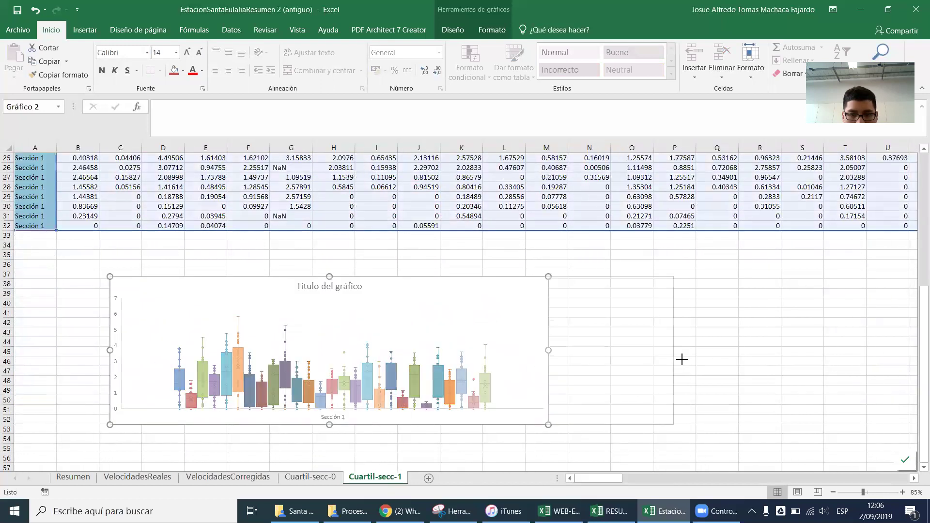
pyautogui.moveTo(601, 478); pyautogui.dragTo(630, 478)
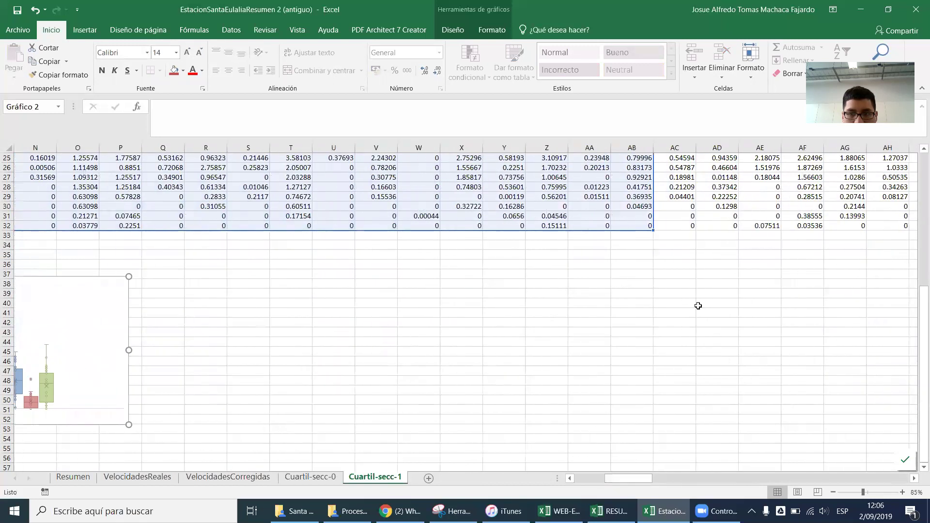
pyautogui.moveTo(653, 232); pyautogui.dragTo(823, 230)
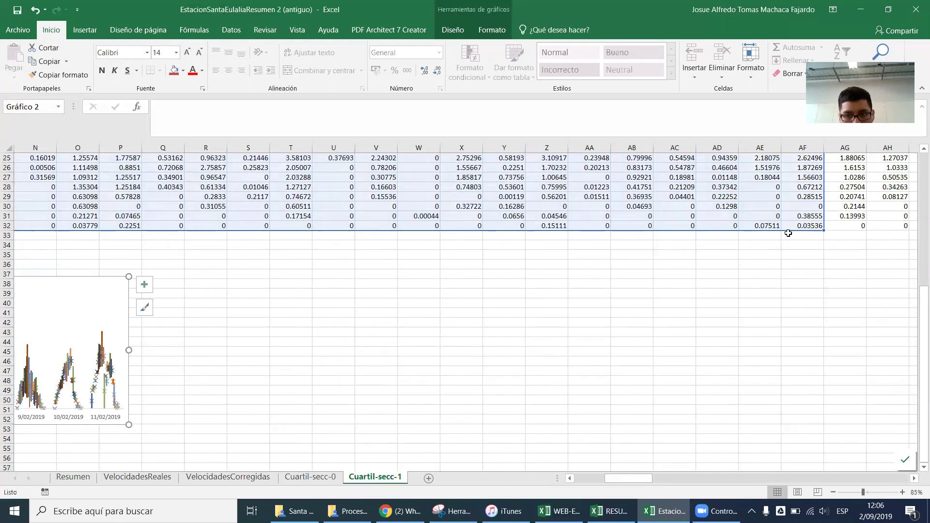
pyautogui.moveTo(823, 231); pyautogui.dragTo(742, 230)
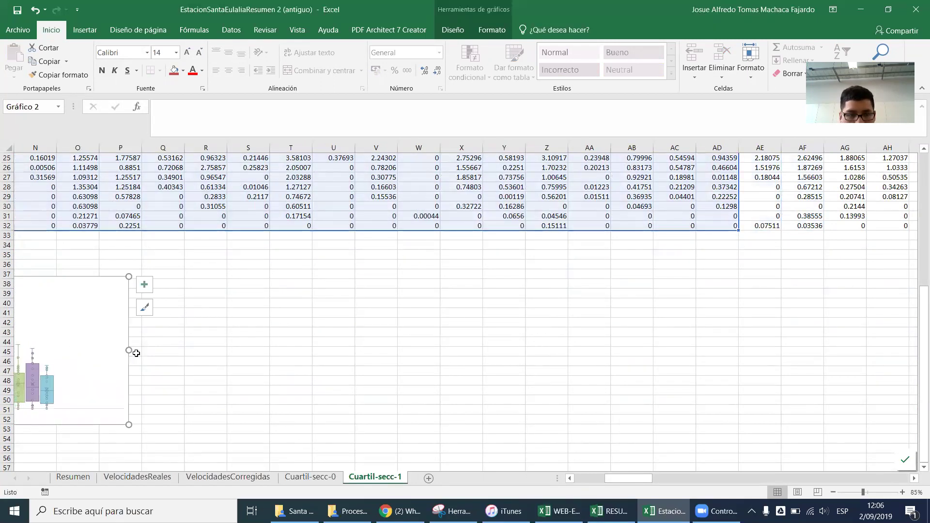
pyautogui.moveTo(129, 351); pyautogui.dragTo(318, 350)
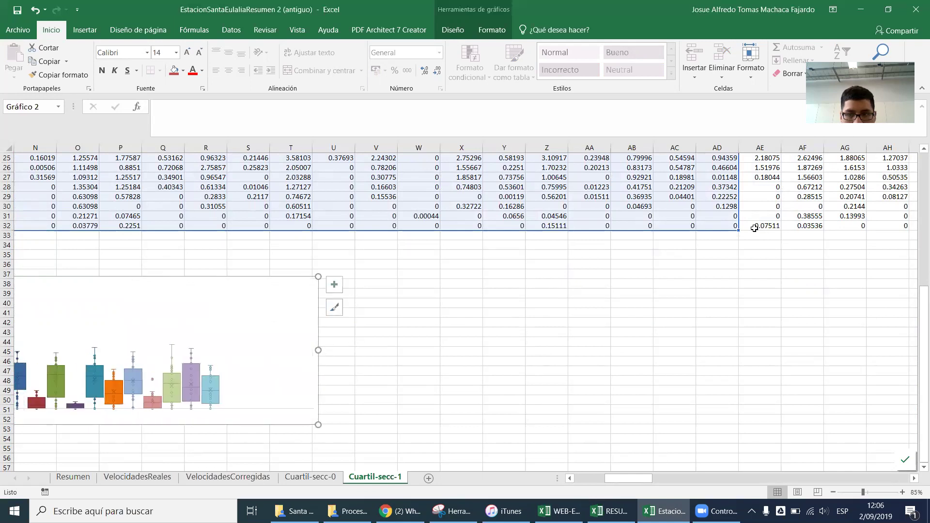
# Step: Try to extend the chart's source range to column AE from the header row, and undo the extension
pyautogui.moveTo(764, 230); pyautogui.dragTo(737, 231)
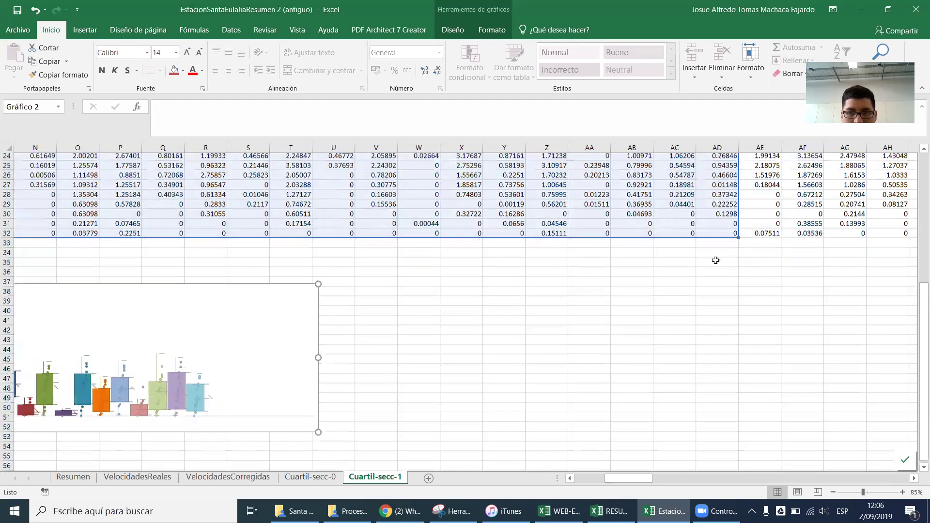
pyautogui.scroll(8, 720, 262)
pyautogui.scroll(-1, 725, 241)
pyautogui.scroll(1, 725, 241)
pyautogui.moveTo(739, 162); pyautogui.dragTo(771, 165)
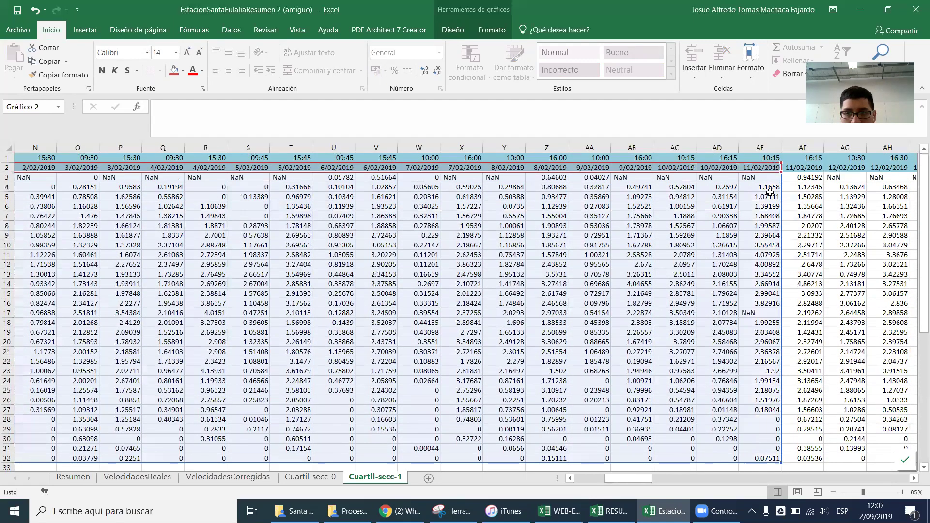
pyautogui.scroll(-6, 766, 260)
pyautogui.scroll(1, 765, 261)
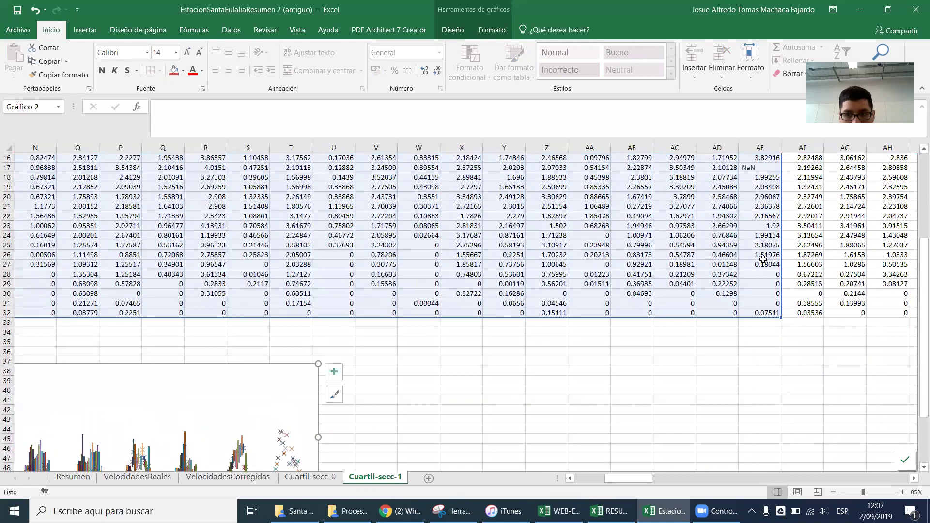
pyautogui.hotkey('ctrl', 'z')
# Step: Widen the chart further, and retry extending its source range to column AE from the last data row, undoing that extension
pyautogui.scroll(-3, 305, 382)
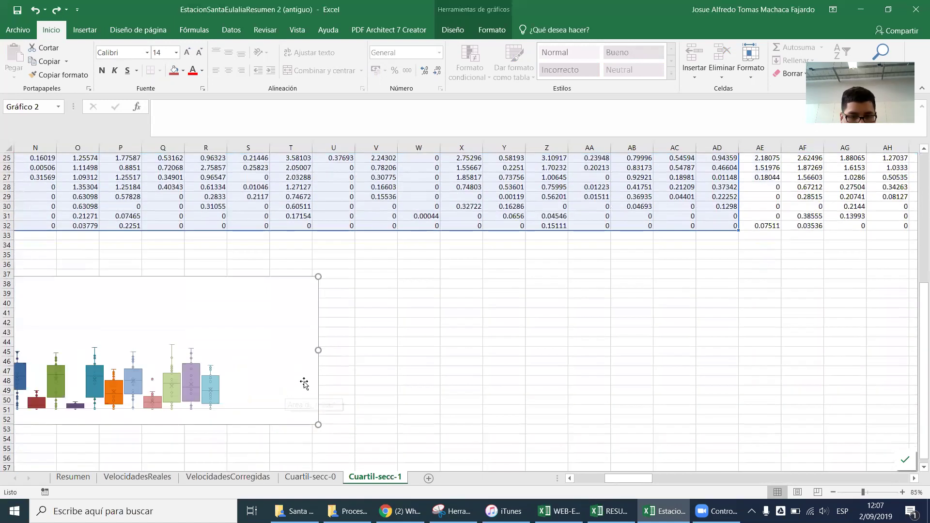
pyautogui.moveTo(315, 350); pyautogui.dragTo(597, 369)
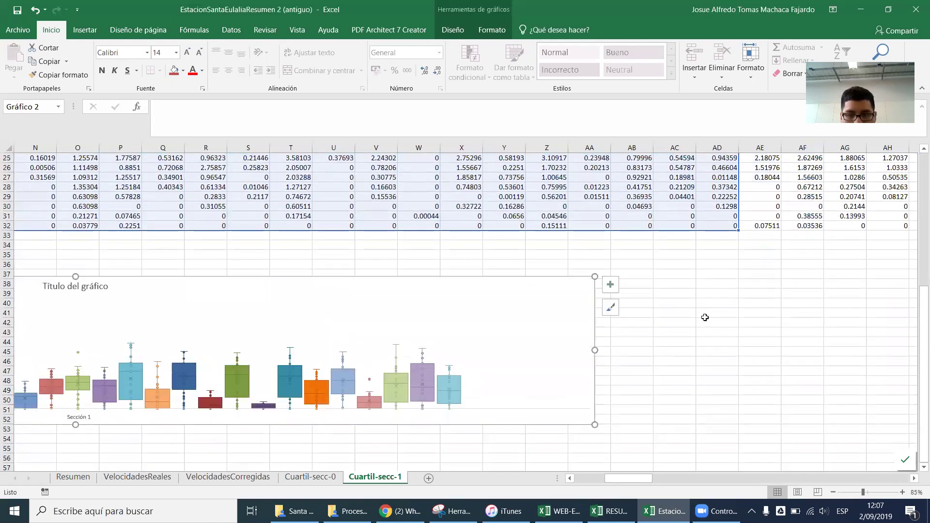
pyautogui.moveTo(769, 230); pyautogui.dragTo(781, 230)
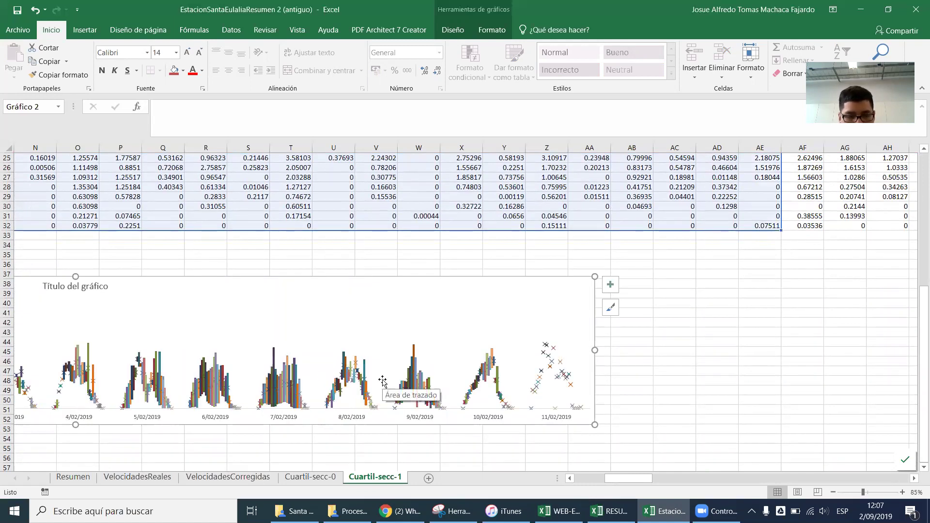
pyautogui.hotkey('ctrl', 'z')
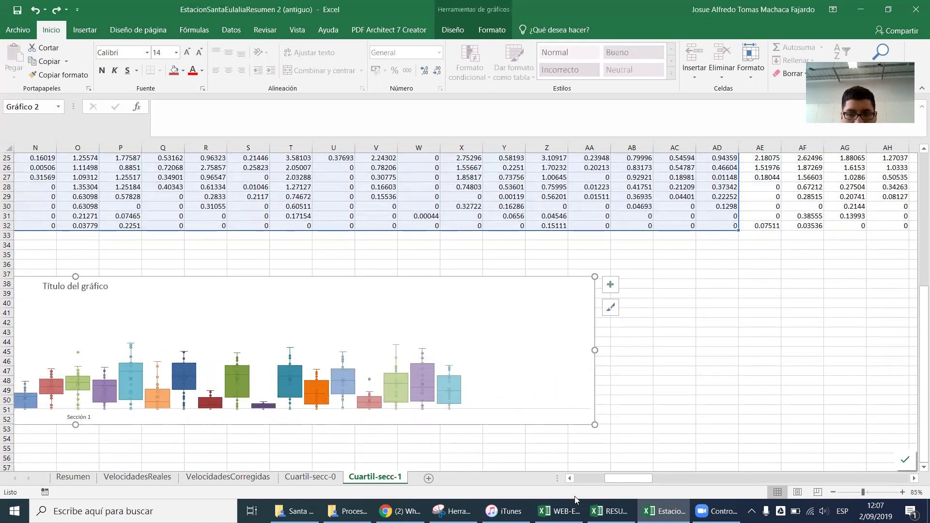
pyautogui.moveTo(629, 479); pyautogui.dragTo(598, 479)
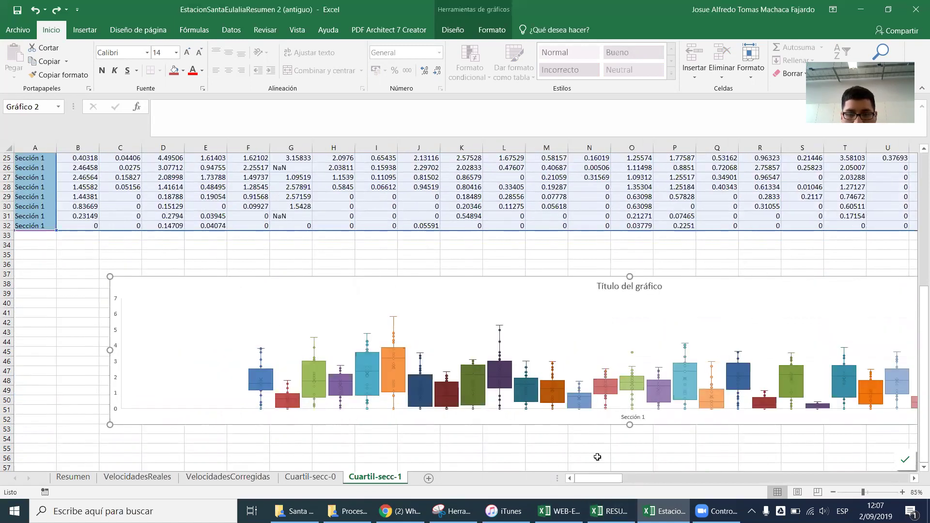
pyautogui.scroll(2, 620, 343)
pyautogui.moveTo(603, 478); pyautogui.dragTo(635, 482)
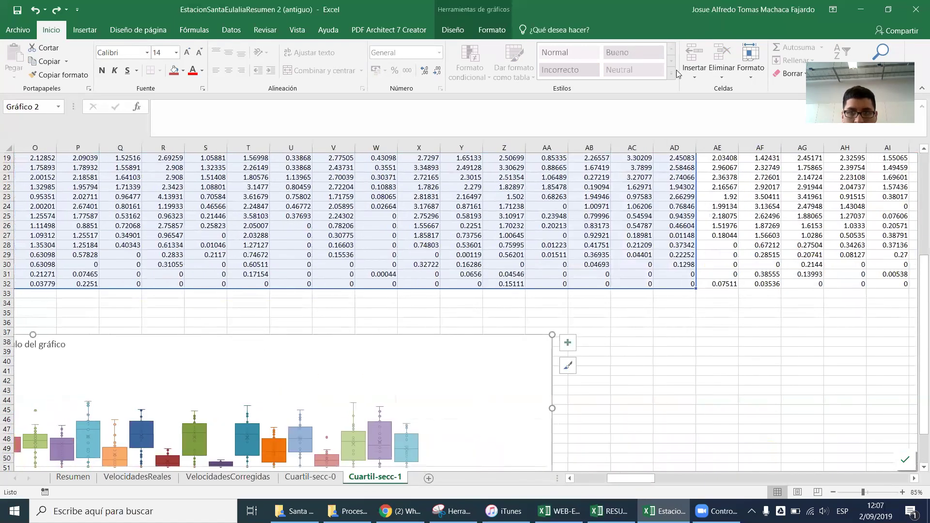
pyautogui.doubleClick(476, 394)
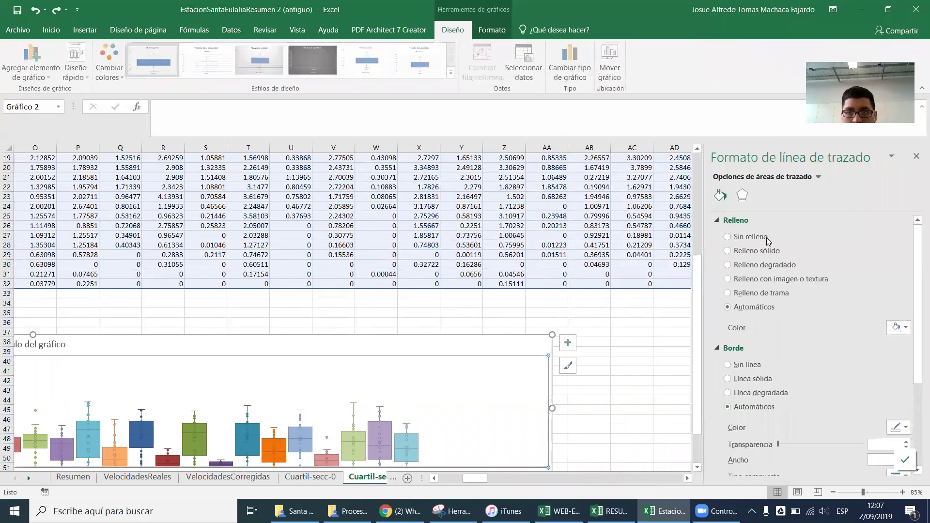
pyautogui.click(916, 159)
# Step: Examine the name and value ranges of the last 10/02/2019 series in the chart's data source
pyautogui.click(525, 63)
pyautogui.scroll(-4, 605, 305)
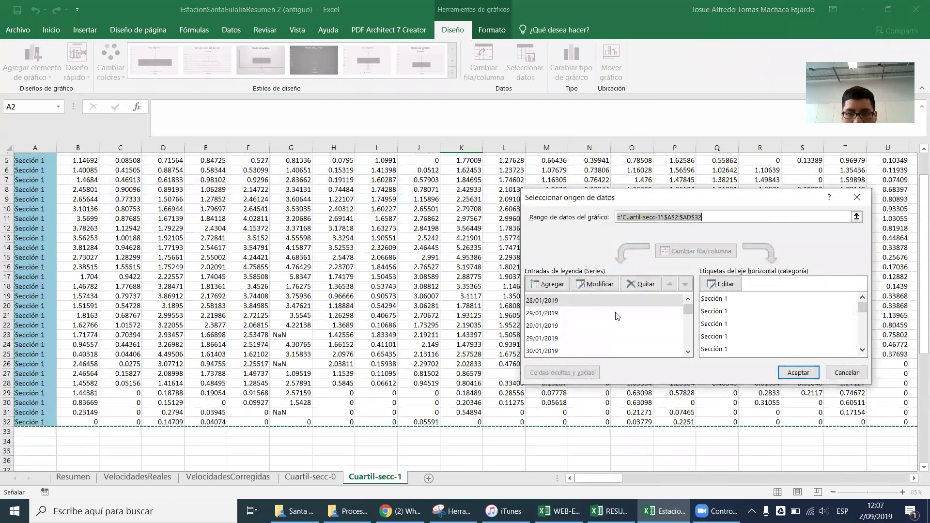
pyautogui.moveTo(687, 311); pyautogui.dragTo(687, 341)
pyautogui.click(603, 354)
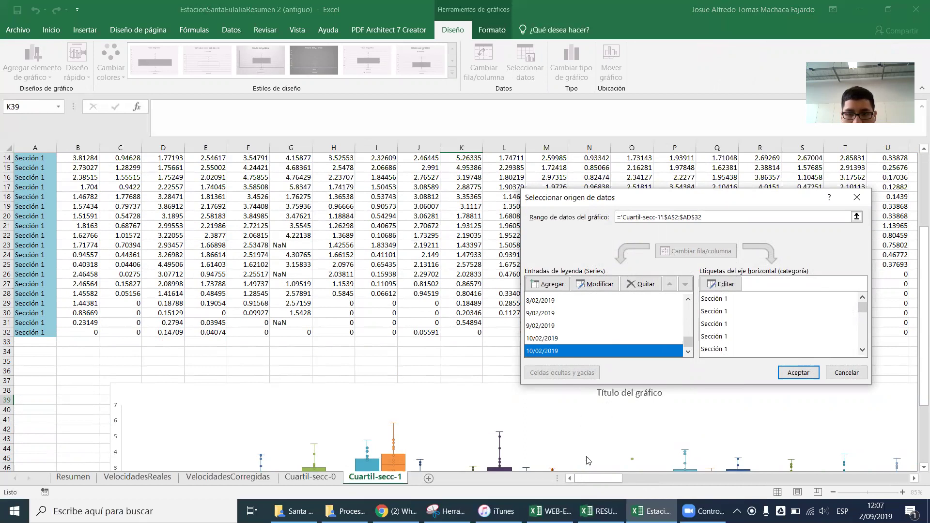
pyautogui.click(596, 283)
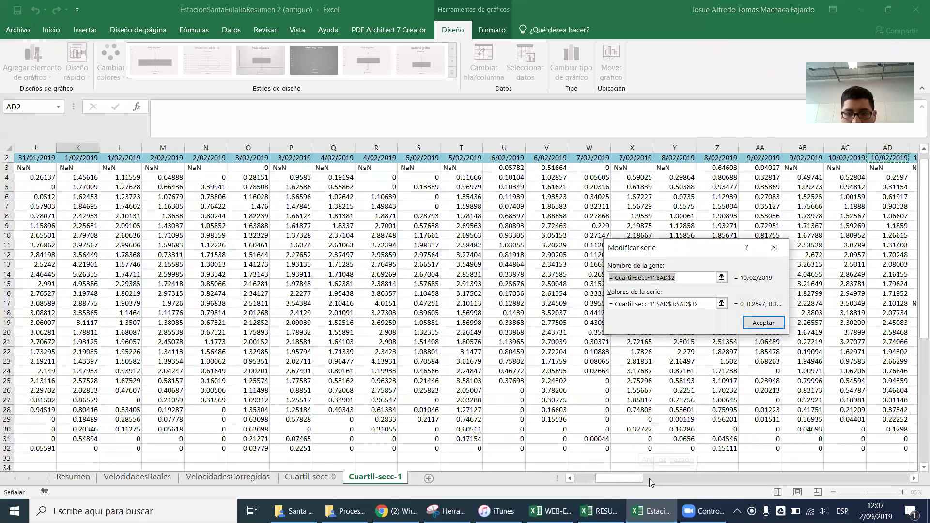
pyautogui.click(674, 304)
pyautogui.moveTo(622, 480); pyautogui.dragTo(652, 479)
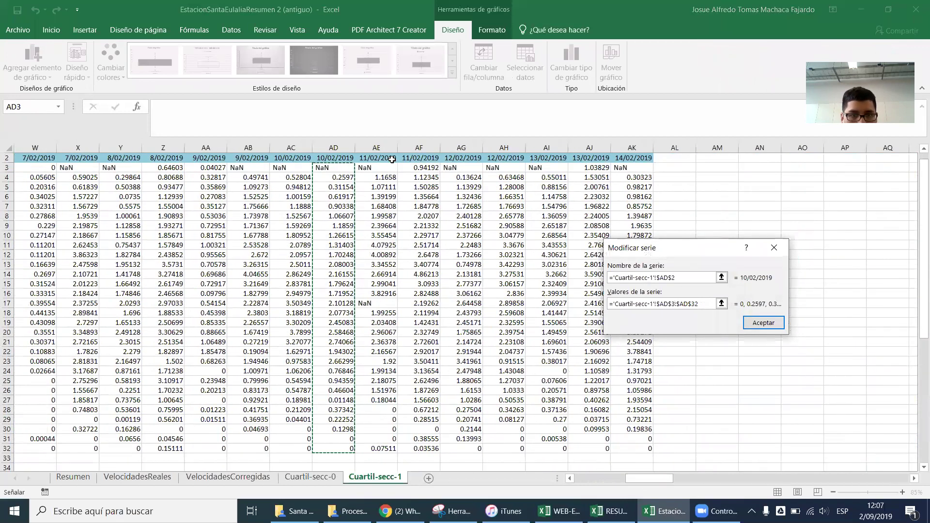
pyautogui.click(750, 327)
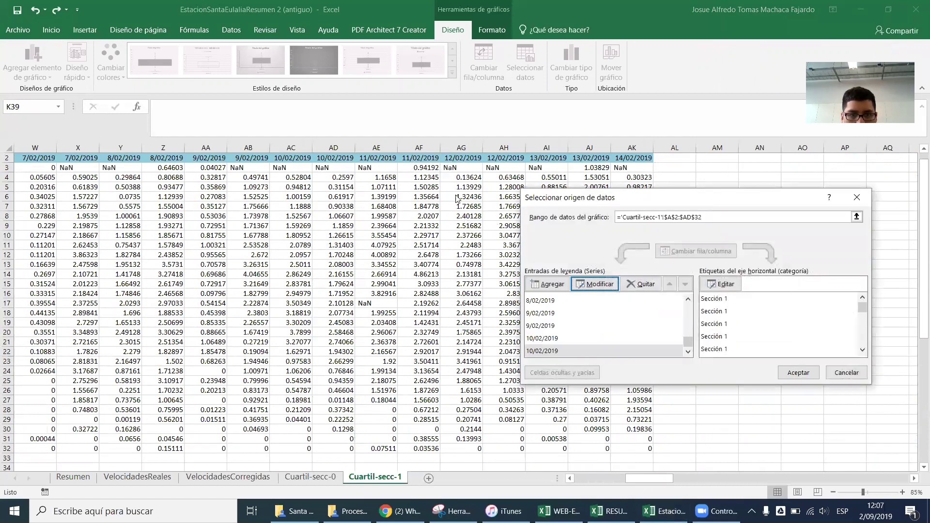
# Step: Add a chart series named from cell AE2 with the values in AE3:AE32
pyautogui.click(560, 289)
pyautogui.click(371, 159)
pyautogui.moveTo(367, 173); pyautogui.dragTo(390, 450)
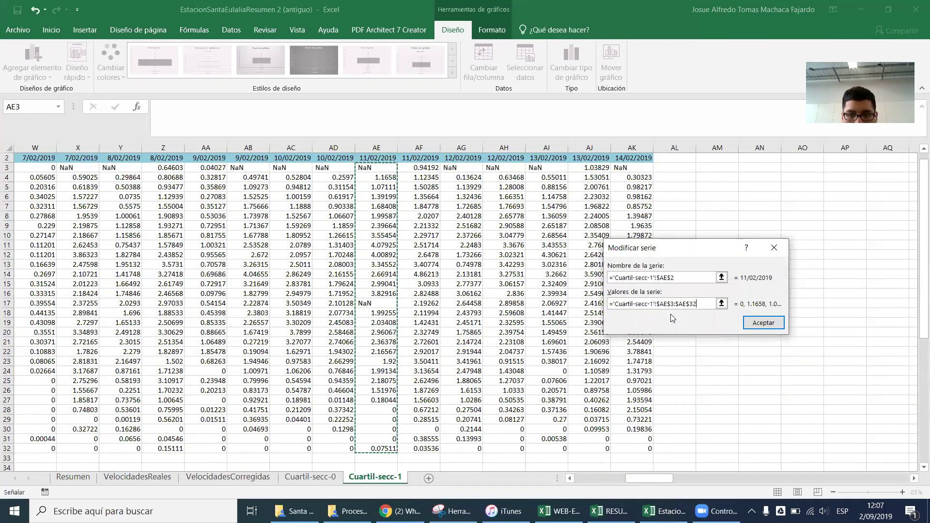
pyautogui.click(762, 323)
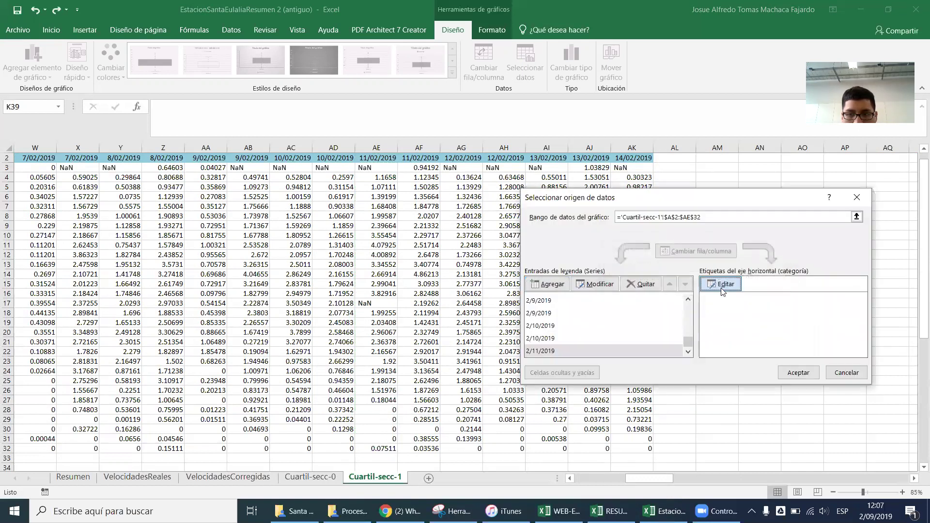
# Step: Set the horizontal axis category labels to A3:A32 and apply the data source changes to the chart
pyautogui.click(722, 290)
pyautogui.moveTo(644, 481); pyautogui.dragTo(598, 479)
pyautogui.moveTo(30, 168); pyautogui.dragTo(39, 451)
pyautogui.click(764, 307)
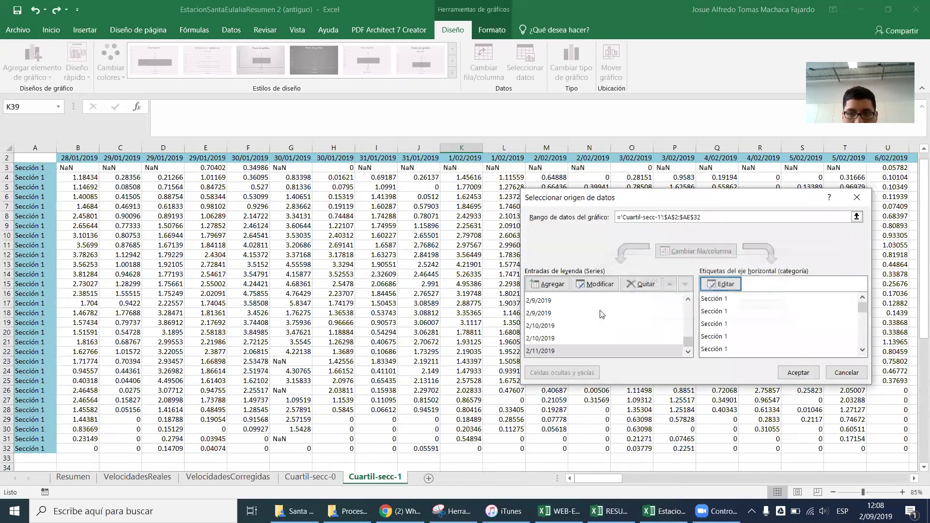
pyautogui.click(780, 374)
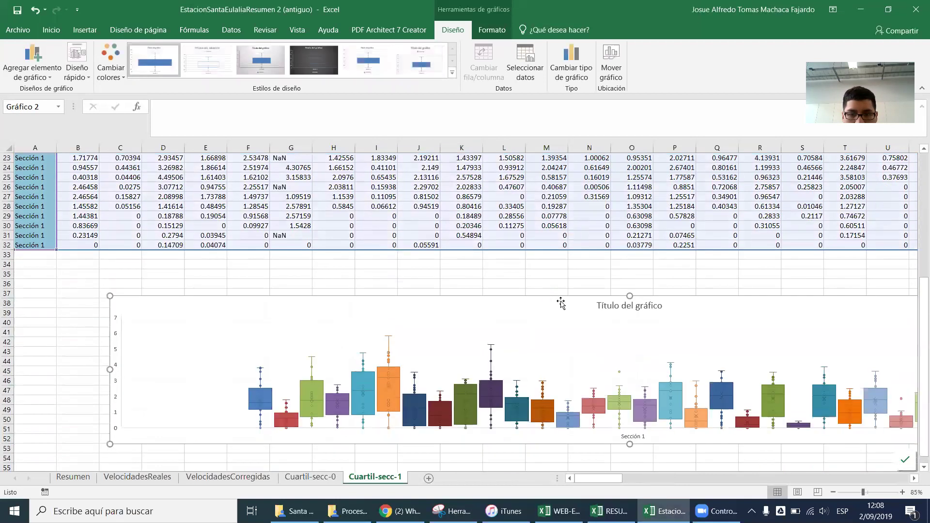
pyautogui.moveTo(603, 479); pyautogui.dragTo(643, 479)
pyautogui.hscroll(1, 597, 329)
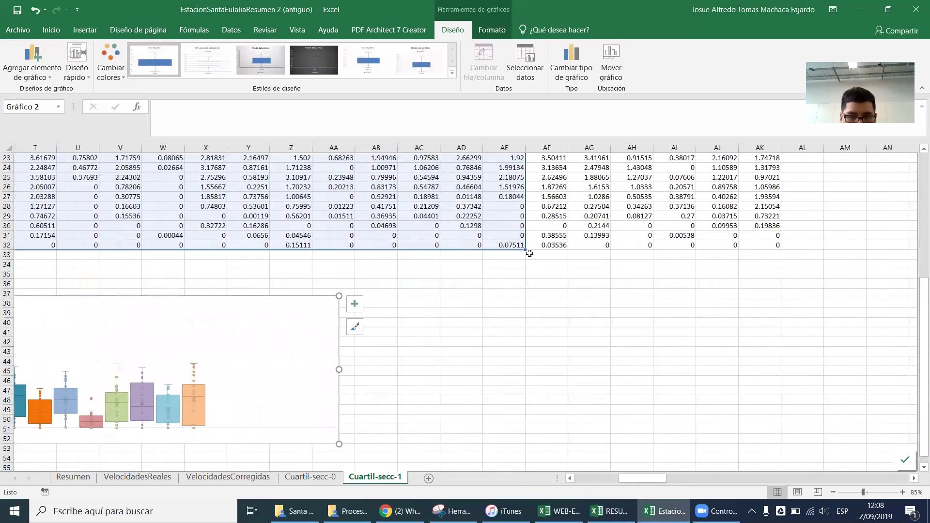
# Step: Try to extend the chart's source range from column AE to column AF on the sheet, undoing that extension
pyautogui.moveTo(541, 253); pyautogui.dragTo(567, 251)
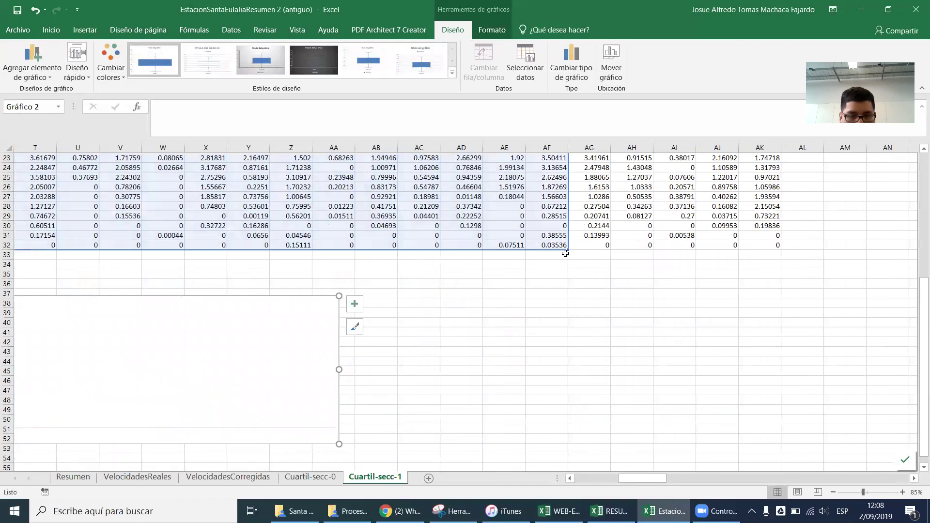
pyautogui.hotkey('ctrl', 'z')
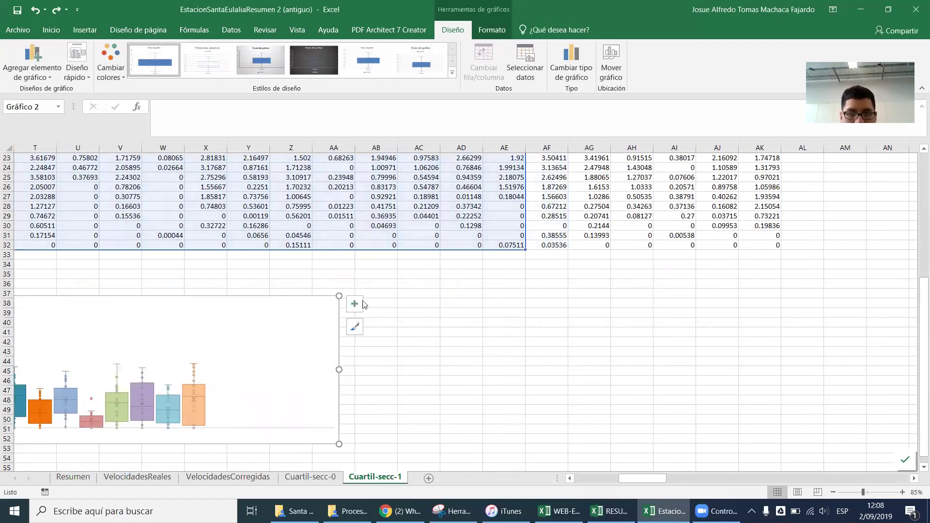
pyautogui.scroll(8, 503, 232)
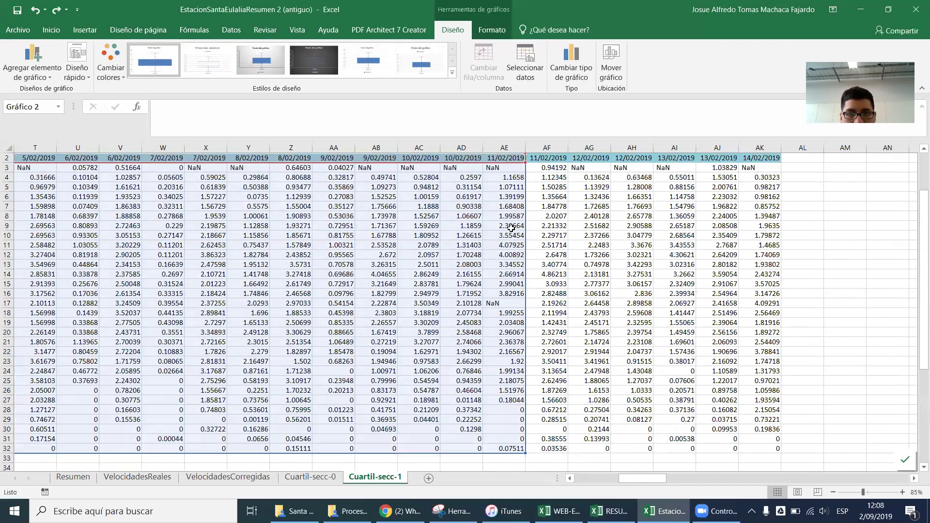
pyautogui.scroll(-7, 504, 233)
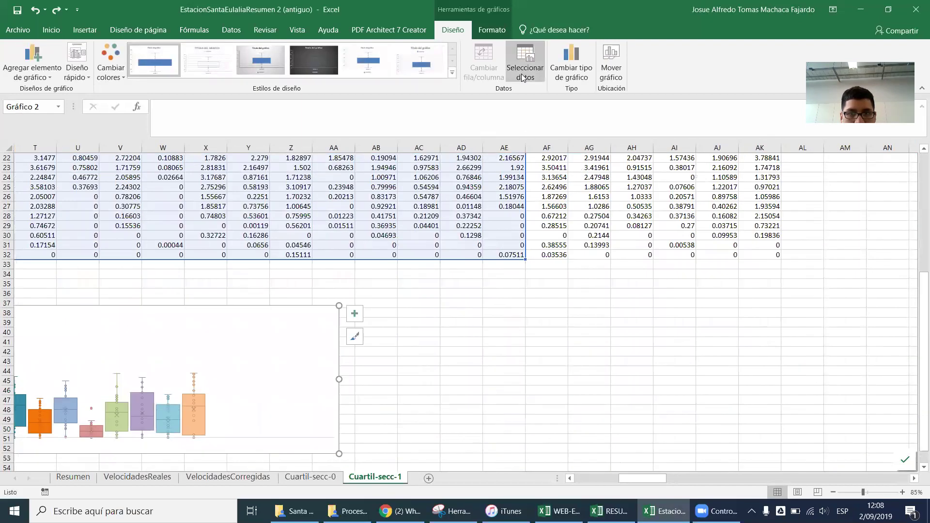
# Step: Add a chart series named from cell AF2 with the values in AF3:AF32
pyautogui.click(525, 63)
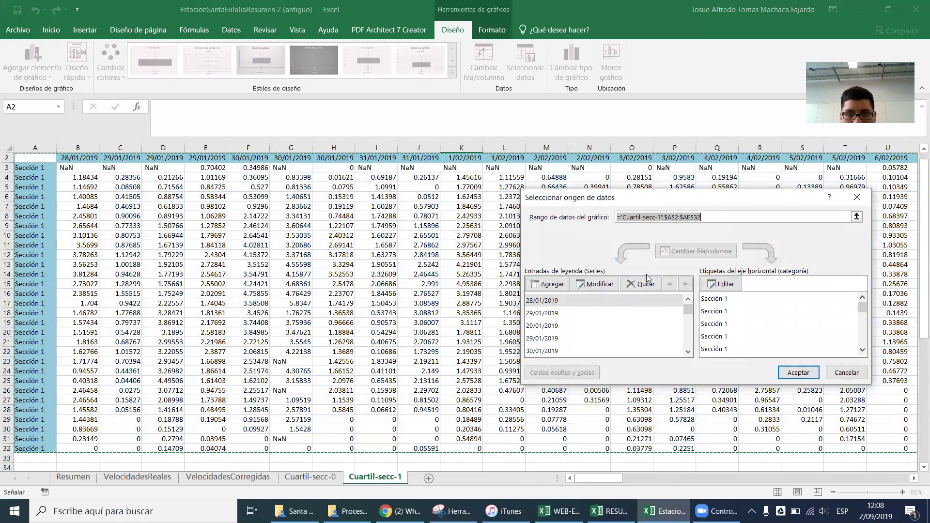
pyautogui.moveTo(591, 481); pyautogui.dragTo(661, 478)
pyautogui.scroll(-2, 440, 402)
pyautogui.scroll(-10, 612, 334)
pyautogui.scroll(6, 612, 333)
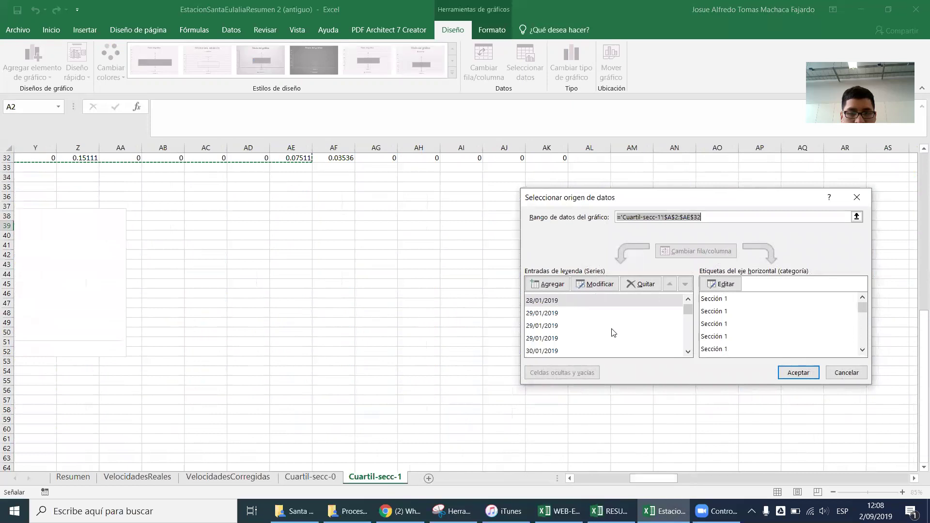
pyautogui.scroll(3, 612, 334)
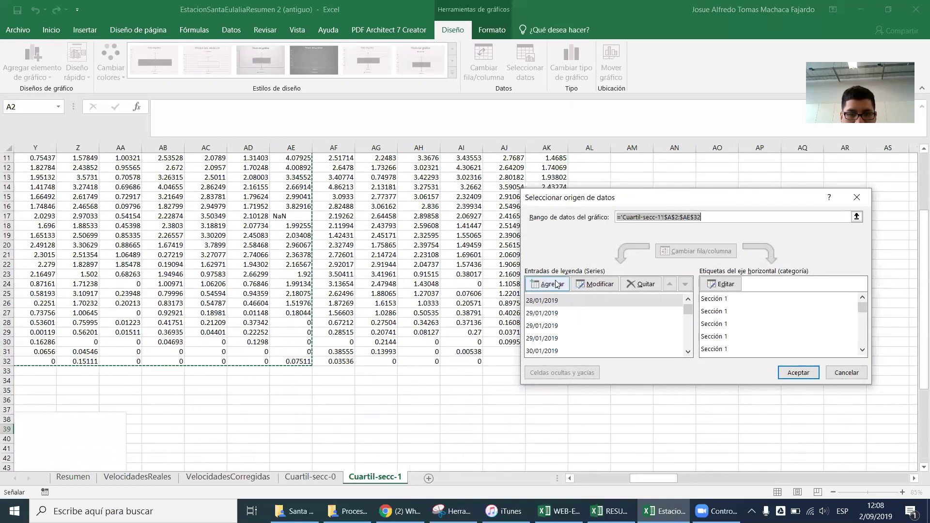
pyautogui.scroll(4, 590, 264)
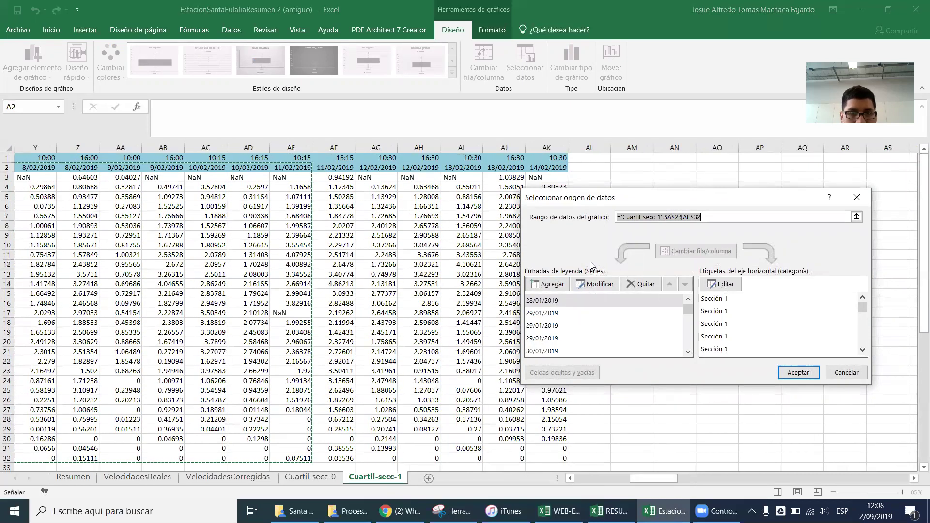
pyautogui.click(550, 285)
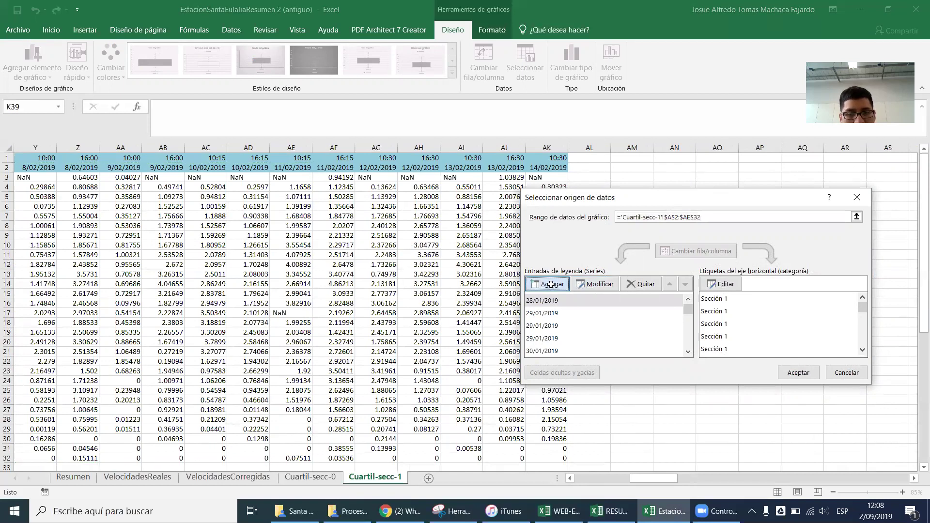
pyautogui.click(334, 169)
pyautogui.click(660, 304)
pyautogui.moveTo(334, 178); pyautogui.dragTo(335, 454)
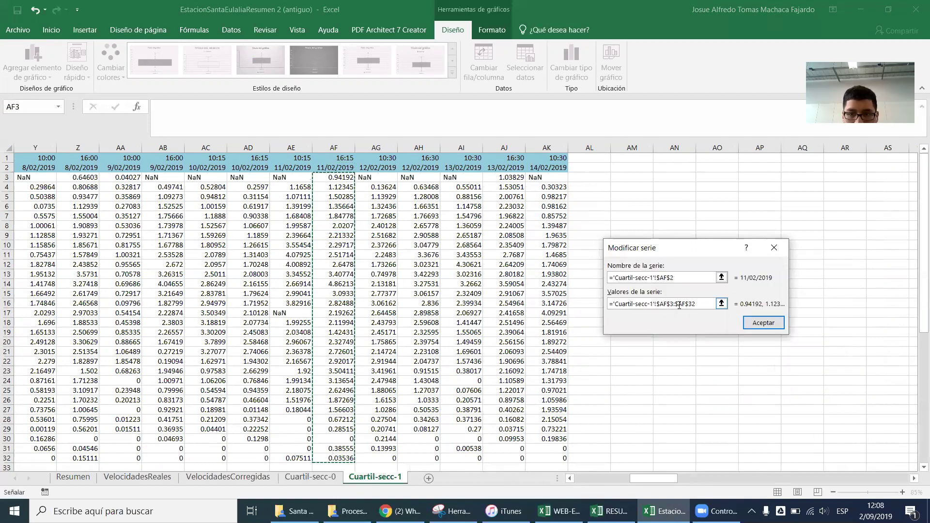
pyautogui.click(762, 323)
# Step: Set the horizontal axis category labels to A3:A32 and apply the data source changes to the chart
pyautogui.click(721, 284)
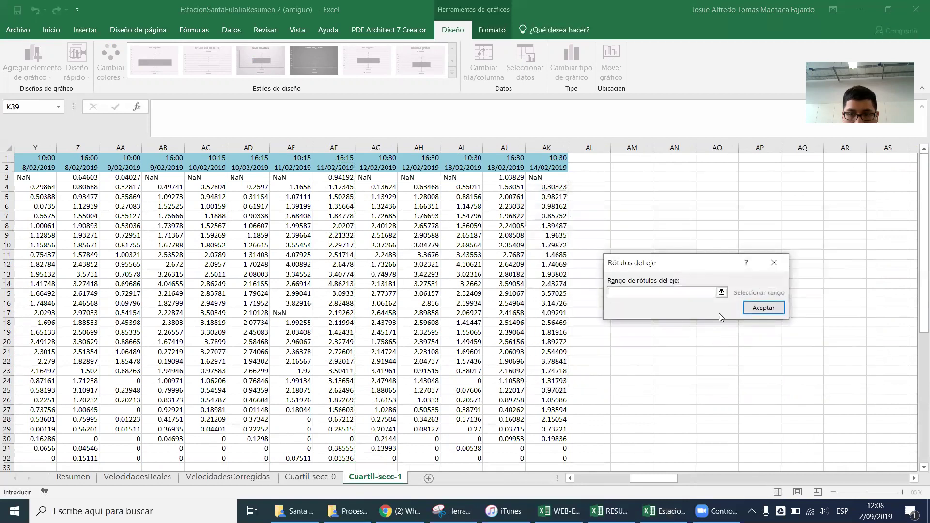
pyautogui.moveTo(626, 476); pyautogui.dragTo(575, 477)
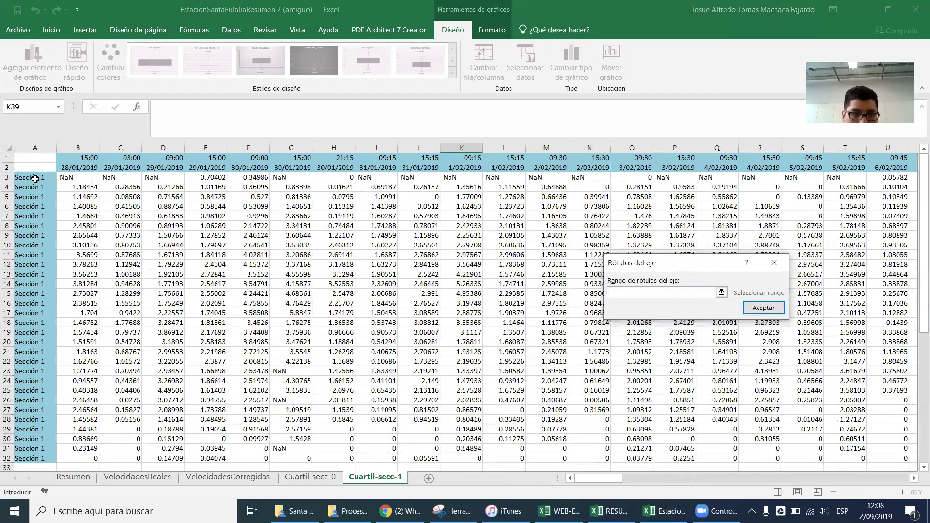
pyautogui.moveTo(38, 180); pyautogui.dragTo(46, 459)
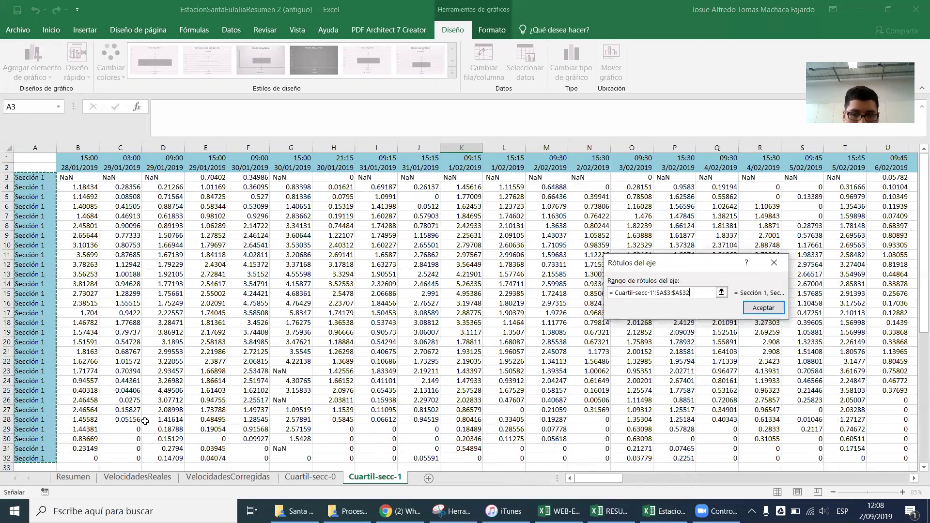
pyautogui.press('Return')
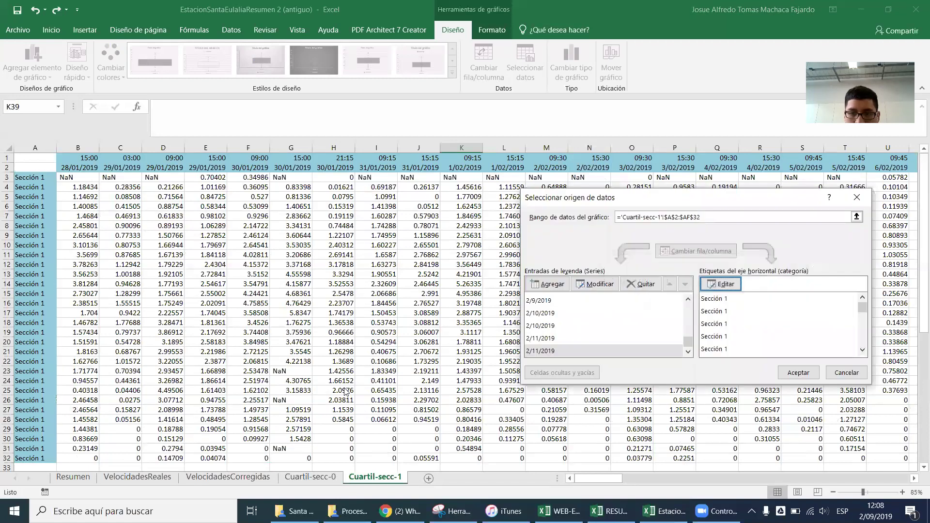
pyautogui.click(797, 373)
# Step: Try to extend the chart's source range to column AG from the last data row, undoing that extension
pyautogui.scroll(-8, 653, 420)
pyautogui.scroll(1, 652, 419)
pyautogui.moveTo(606, 478)
pyautogui.mouseDown()
pyautogui.moveTo(707, 479)
pyautogui.moveTo(617, 479)
pyautogui.mouseUp()
pyautogui.moveTo(652, 259); pyautogui.dragTo(676, 261)
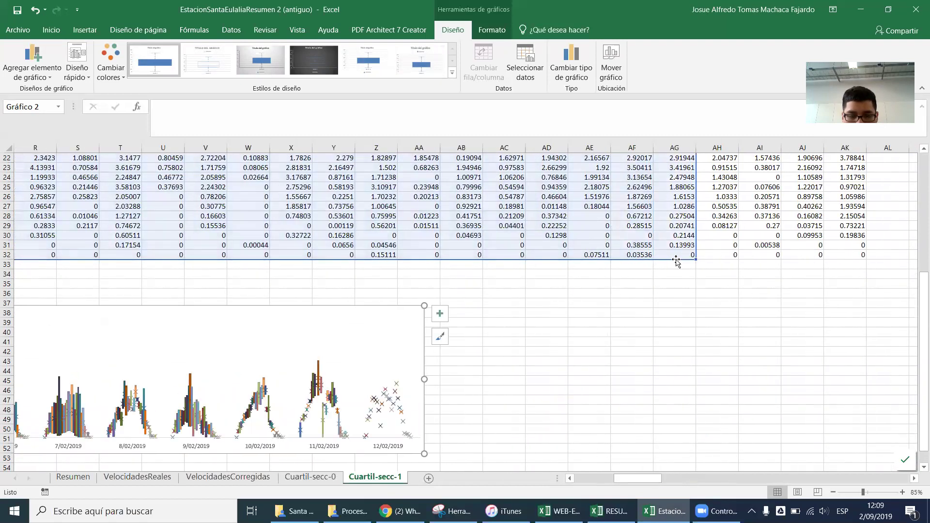
pyautogui.hotkey('ctrl', 'z')
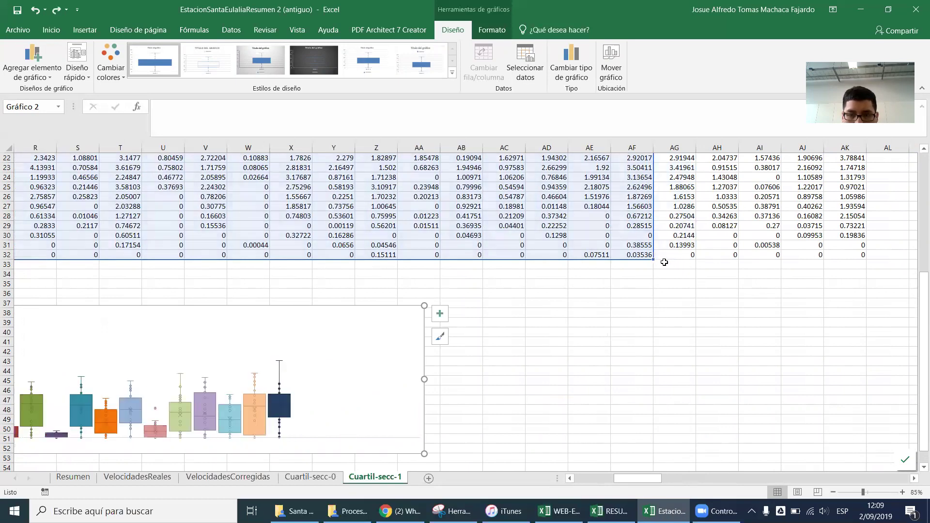
# Step: Add a chart series named from cell AG2 with the values in AG3:AG32
pyautogui.scroll(7, 633, 271)
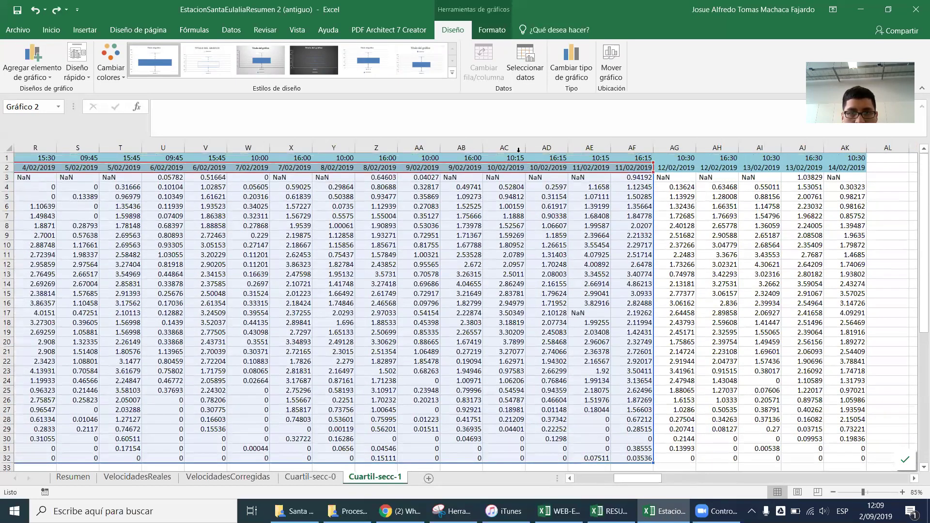
pyautogui.click(525, 62)
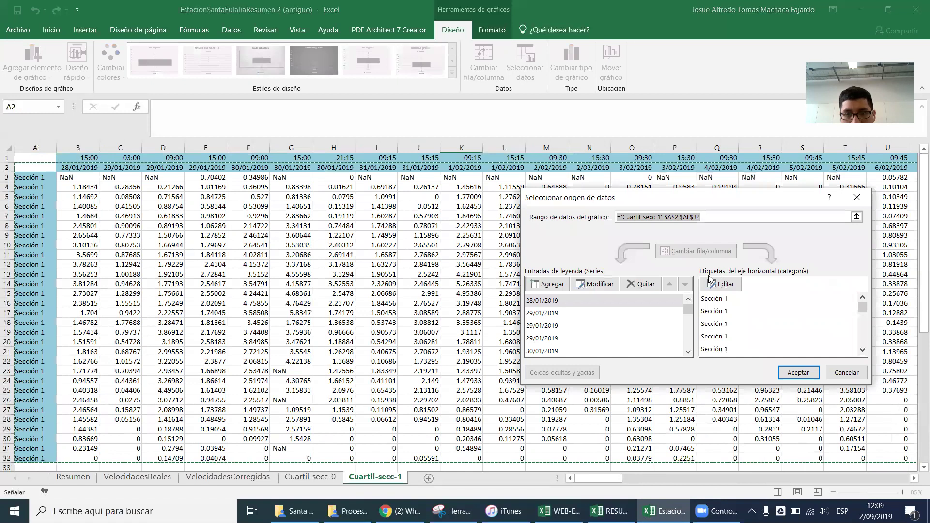
pyautogui.moveTo(686, 310); pyautogui.dragTo(687, 342)
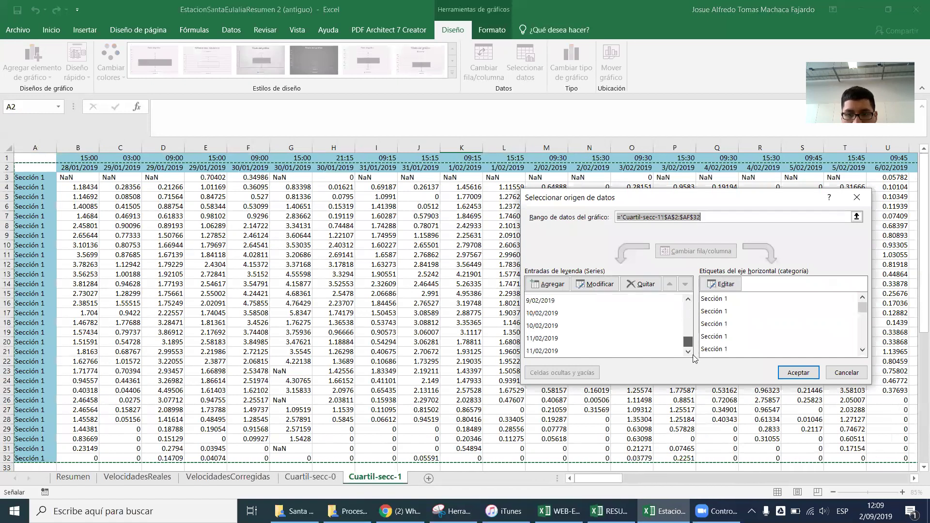
pyautogui.click(561, 285)
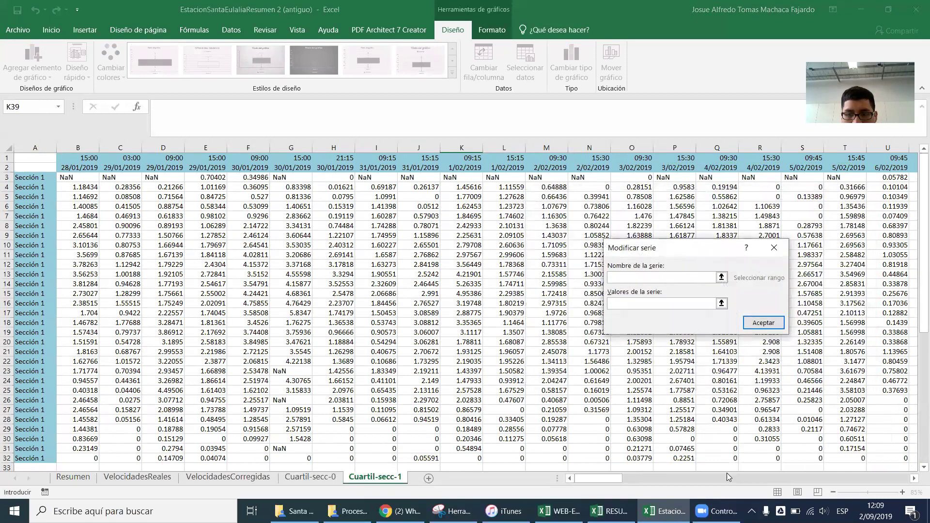
pyautogui.moveTo(598, 477); pyautogui.dragTo(644, 480)
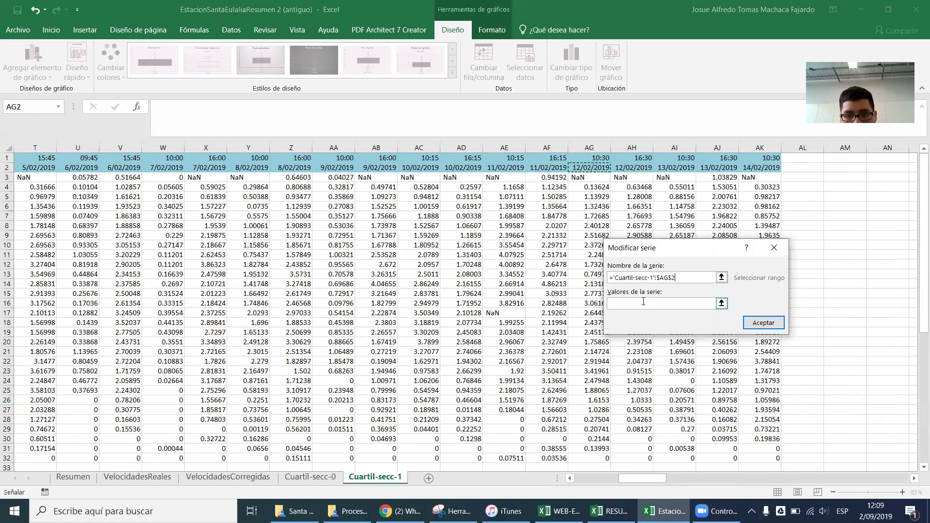
pyautogui.moveTo(591, 177); pyautogui.dragTo(597, 460)
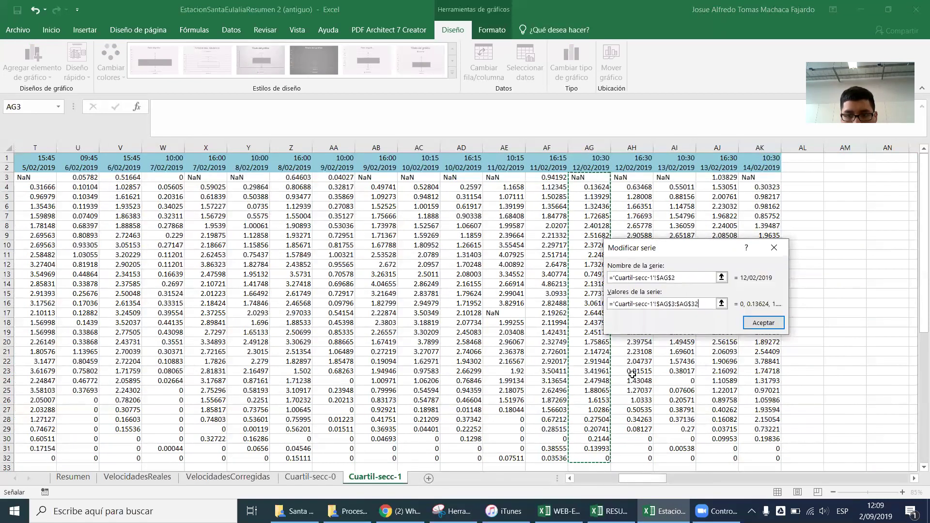
pyautogui.click(759, 324)
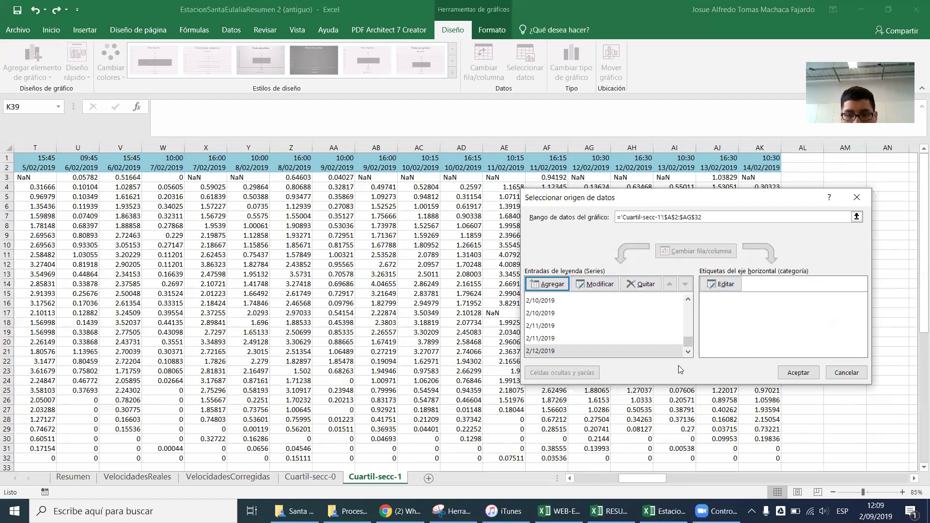
# Step: Set the horizontal axis category labels to A3:A31 for the chart with the AG series
pyautogui.click(716, 285)
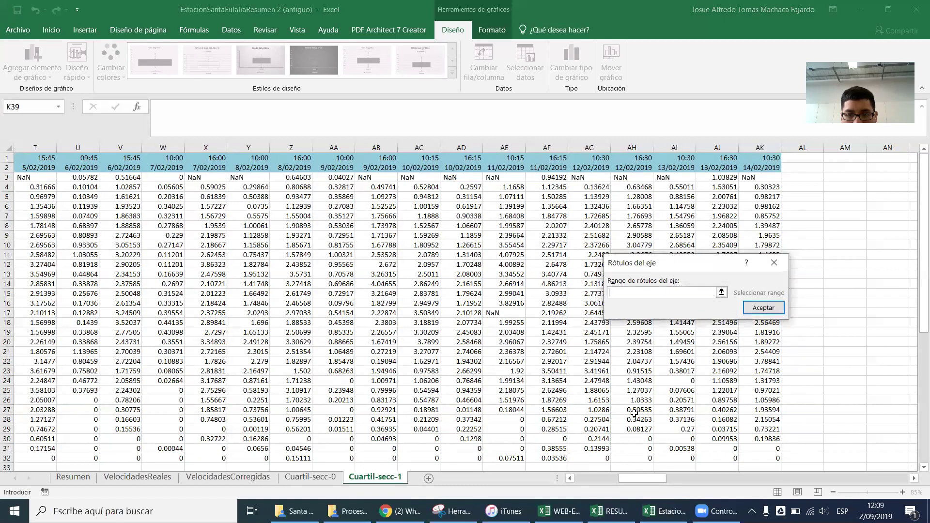
pyautogui.moveTo(649, 481); pyautogui.dragTo(605, 481)
pyautogui.moveTo(25, 179); pyautogui.dragTo(30, 448)
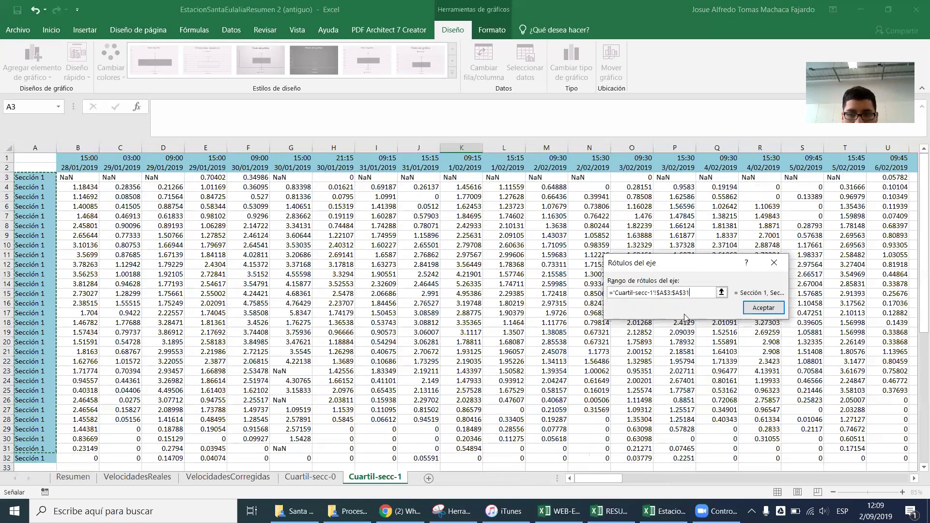
pyautogui.click(764, 309)
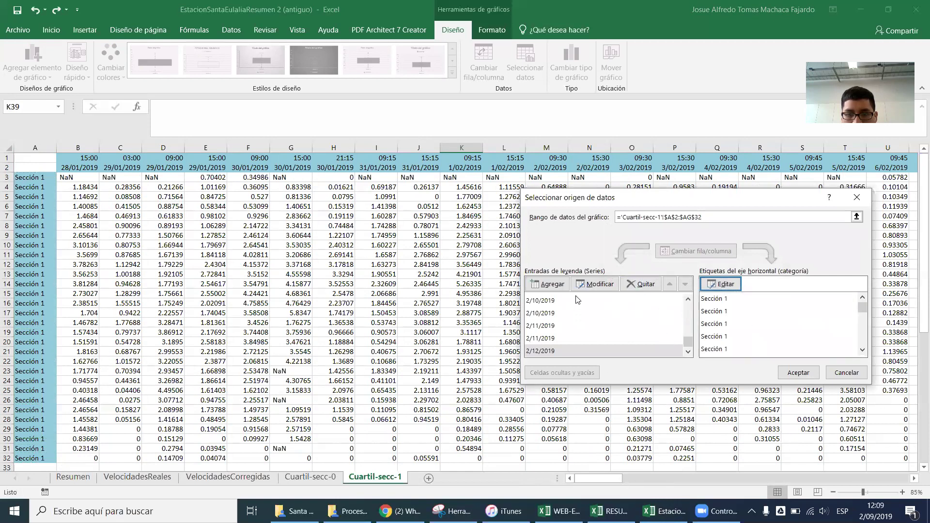
# Step: Add a chart series named from cell AH2 with the values in AH3:AH32
pyautogui.click(547, 283)
pyautogui.moveTo(599, 478); pyautogui.dragTo(659, 479)
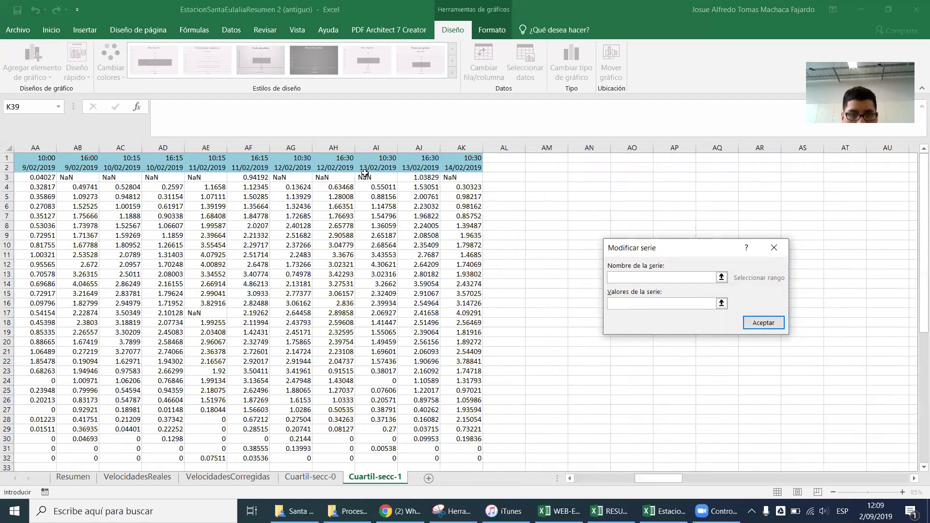
pyautogui.click(336, 168)
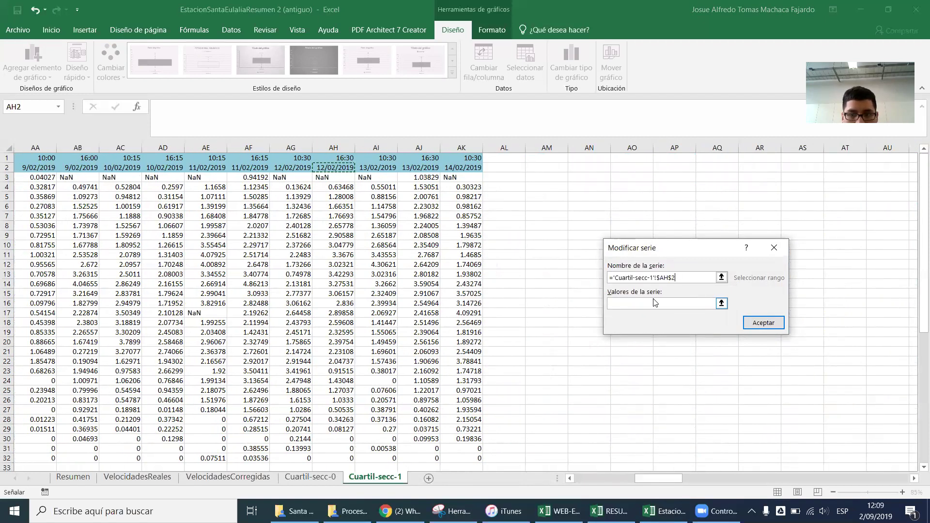
pyautogui.click(653, 304)
pyautogui.moveTo(333, 178); pyautogui.dragTo(351, 458)
pyautogui.click(763, 323)
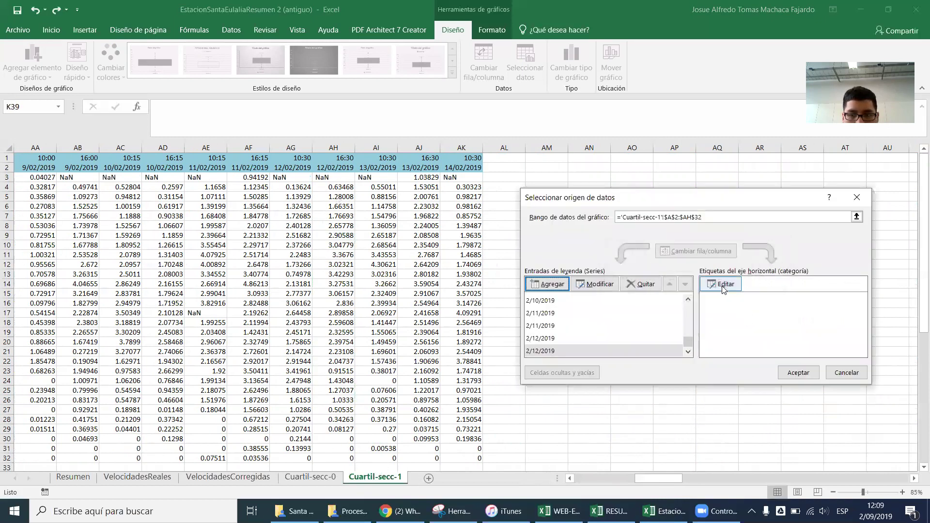
# Step: Reassign the horizontal axis category labels to the range A3:A31 after adding the AH series
pyautogui.click(722, 284)
pyautogui.hotkey('ctrl', 'v')
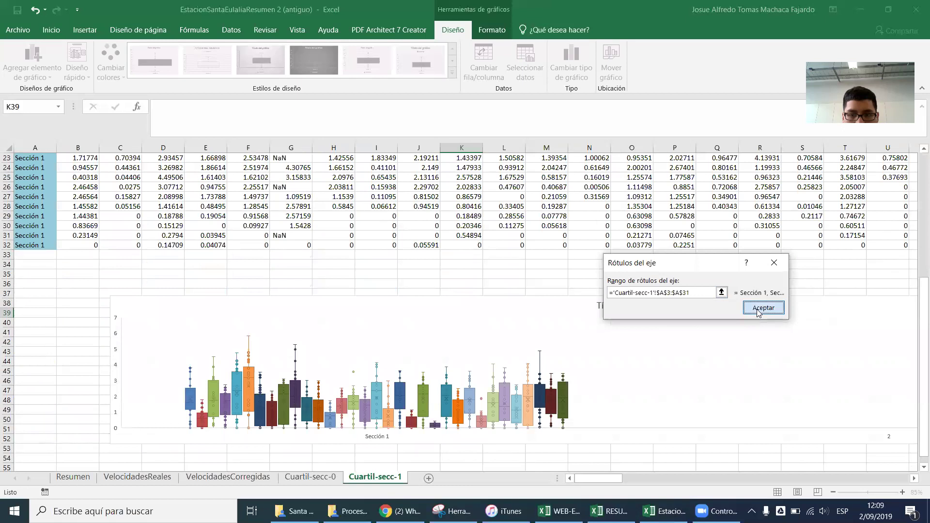
pyautogui.click(763, 308)
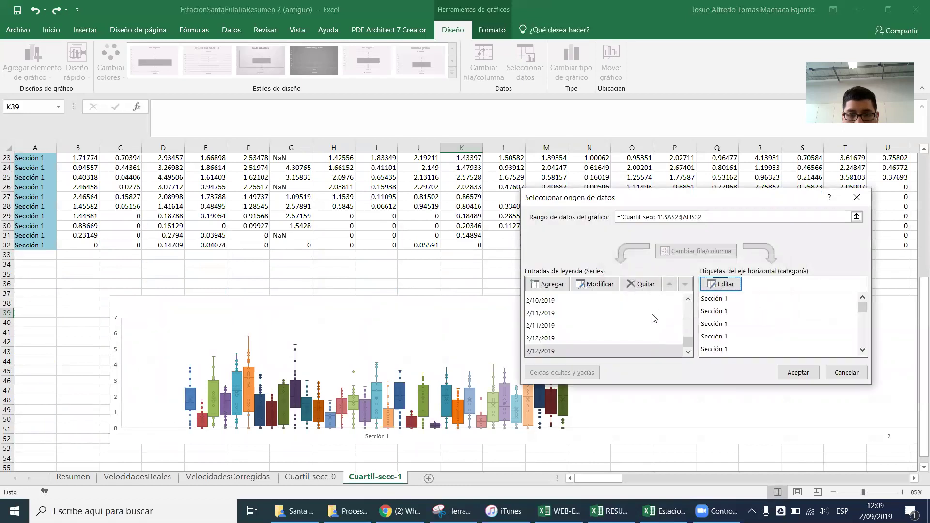
# Step: Add a chart series named from cell AI2 with the values in AI3:AI32
pyautogui.click(547, 284)
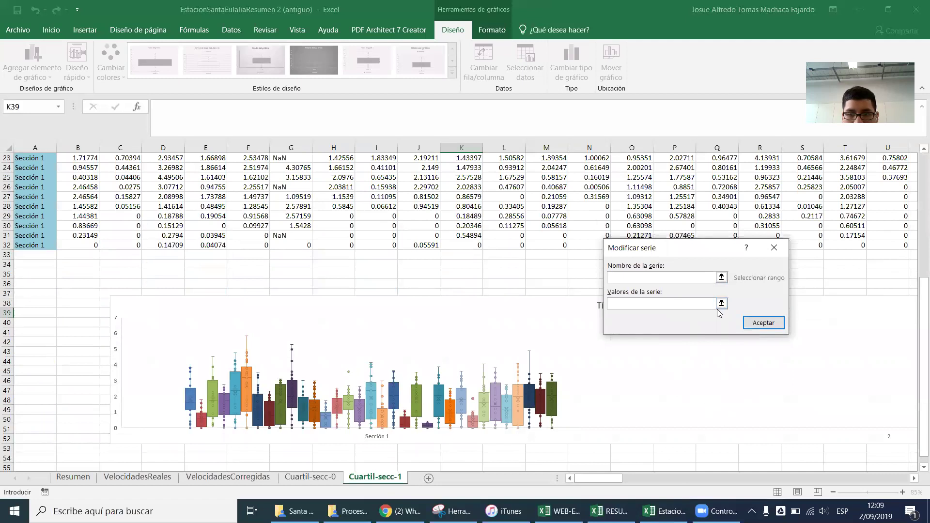
pyautogui.moveTo(611, 480); pyautogui.dragTo(639, 480)
pyautogui.scroll(7, 426, 353)
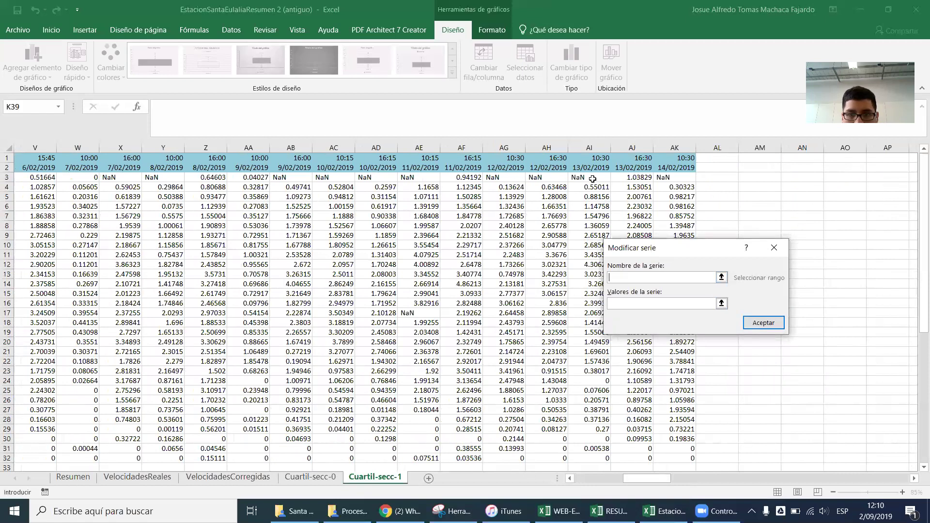
pyautogui.click(592, 170)
pyautogui.click(641, 301)
pyautogui.moveTo(590, 177); pyautogui.dragTo(601, 461)
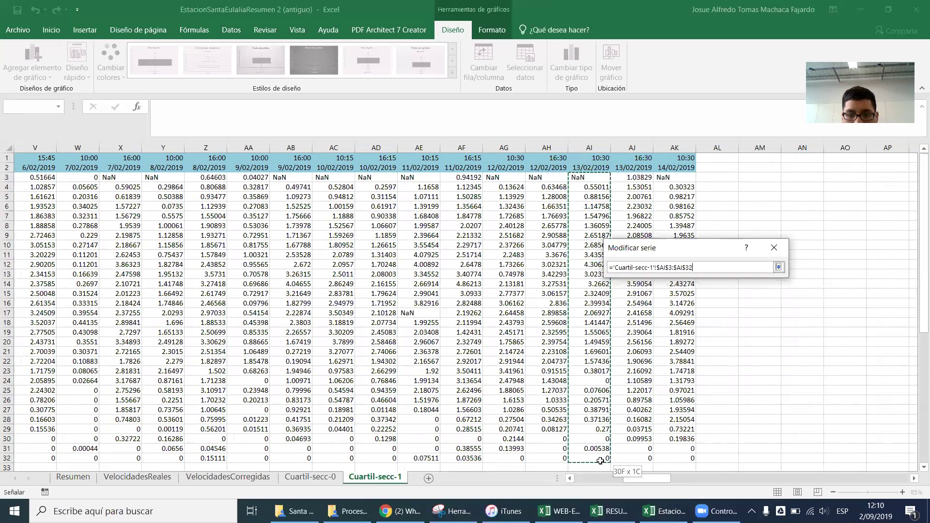
pyautogui.click(763, 322)
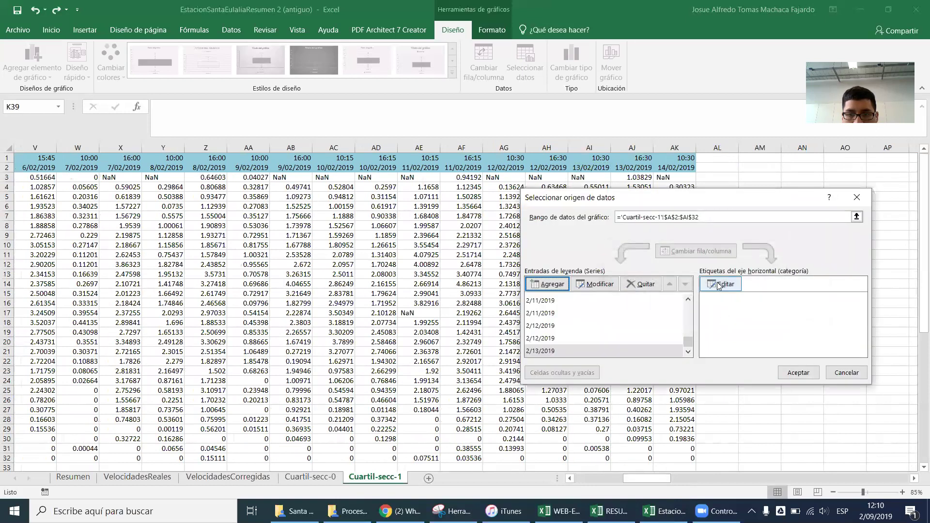
# Step: Assign the Sección 1 labels in column A as the horizontal axis categories for the chart with the AI series
pyautogui.click(719, 284)
pyautogui.hotkey('ctrl', 'v')
pyautogui.click(762, 426)
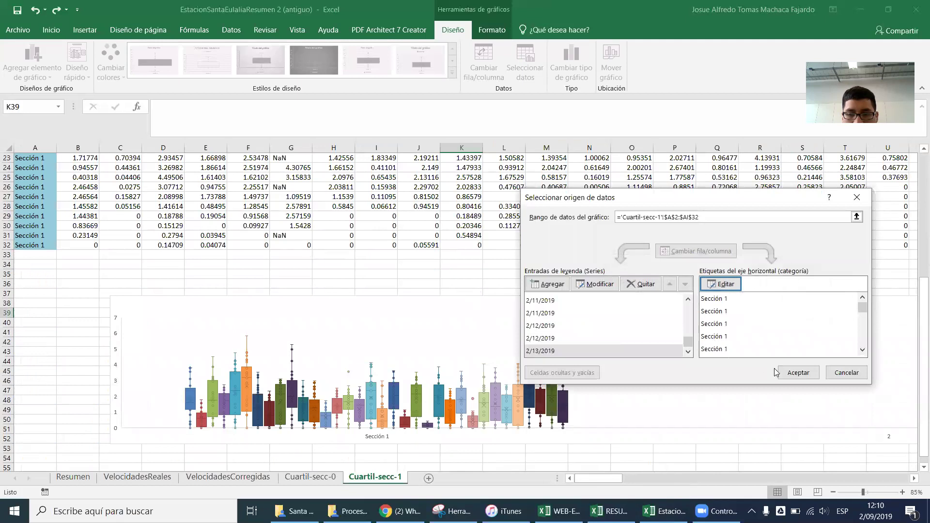
# Step: Add a chart series named from cell AJ2 with the values in AJ3:AJ32
pyautogui.click(552, 284)
pyautogui.moveTo(607, 476); pyautogui.dragTo(662, 477)
pyautogui.scroll(7, 533, 234)
pyautogui.click(513, 171)
pyautogui.click(642, 305)
pyautogui.moveTo(509, 178); pyautogui.dragTo(508, 458)
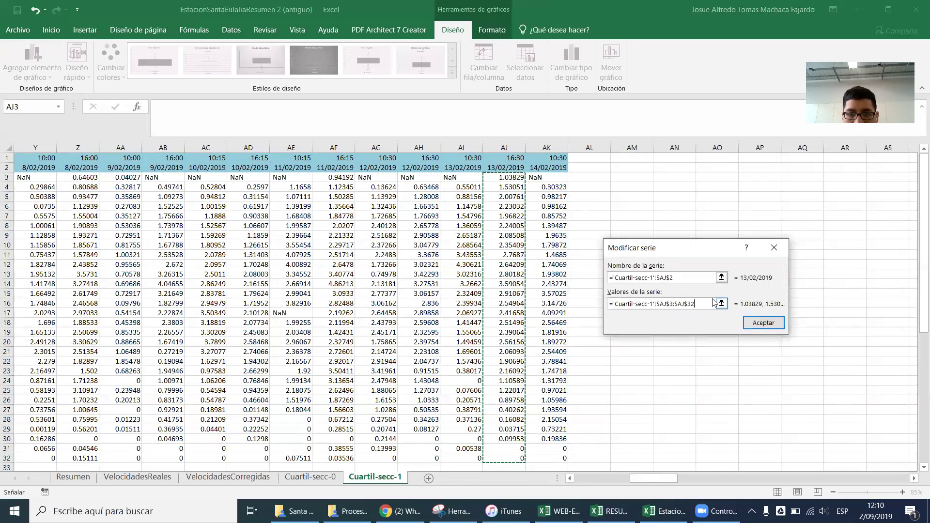
pyautogui.click(763, 322)
# Step: Set the horizontal axis category labels to A3:A32 after adding the AJ series
pyautogui.click(723, 287)
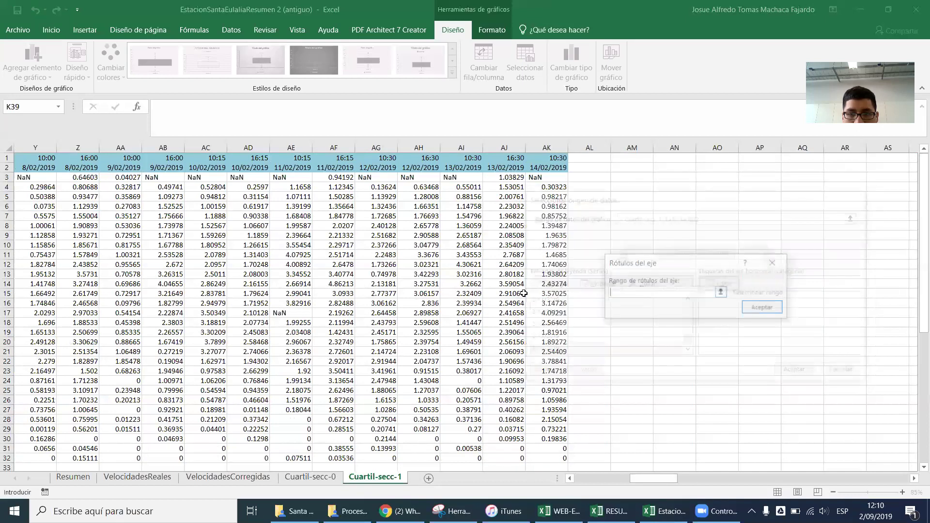
pyautogui.moveTo(645, 481); pyautogui.dragTo(579, 481)
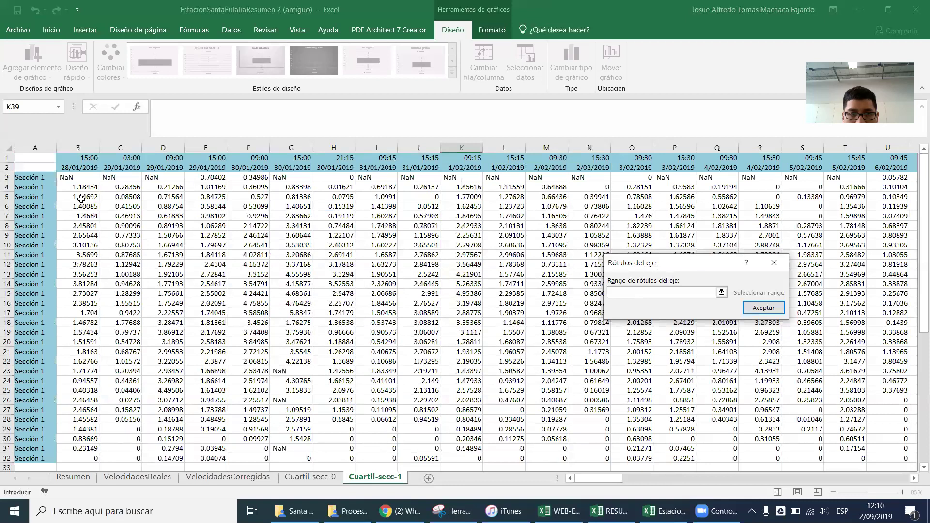
pyautogui.moveTo(39, 177); pyautogui.dragTo(46, 458)
pyautogui.click(764, 307)
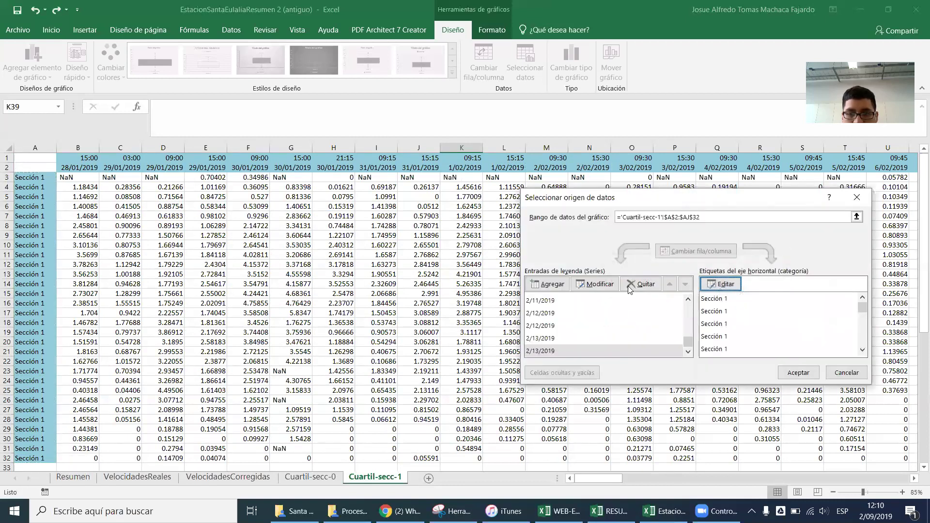
# Step: Add a chart series named from cell AK2 with the values in AK3:AK32
pyautogui.click(584, 286)
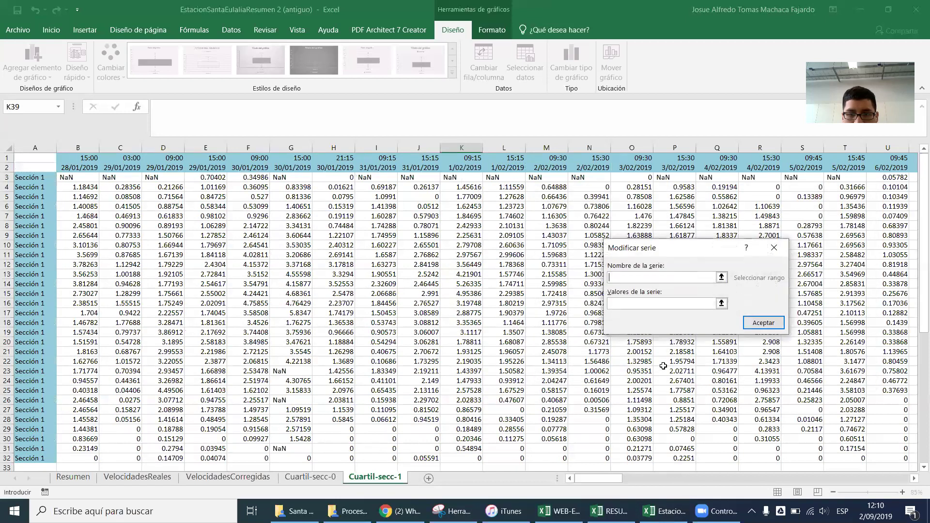
pyautogui.moveTo(604, 479); pyautogui.dragTo(662, 479)
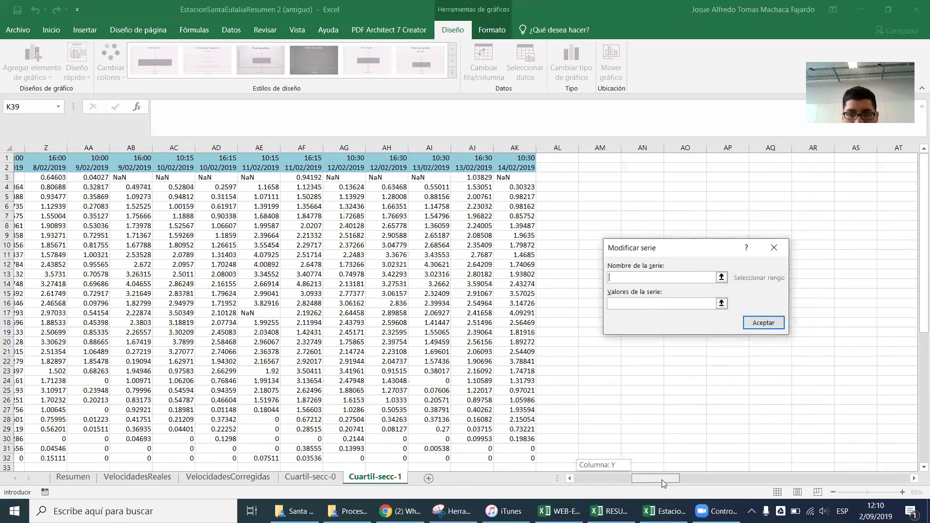
pyautogui.click(504, 167)
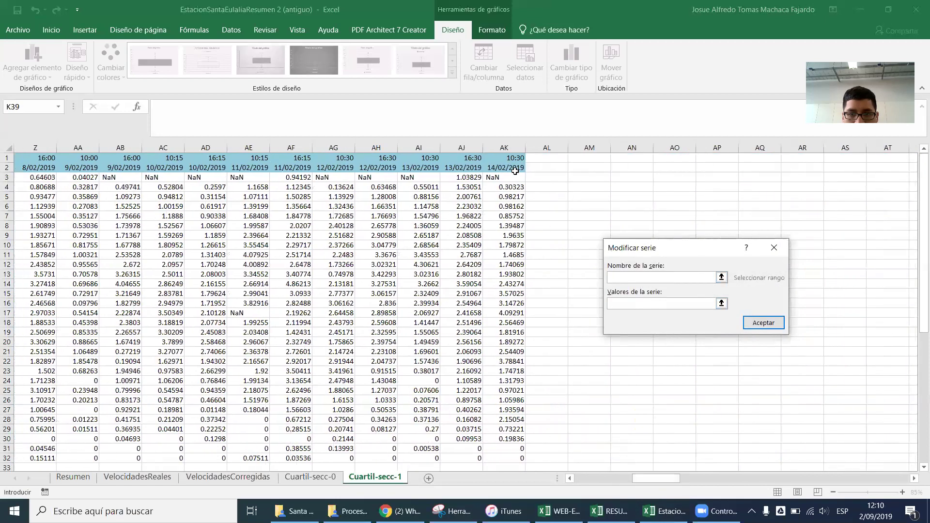
pyautogui.click(636, 308)
pyautogui.moveTo(503, 176); pyautogui.dragTo(521, 460)
pyautogui.click(763, 322)
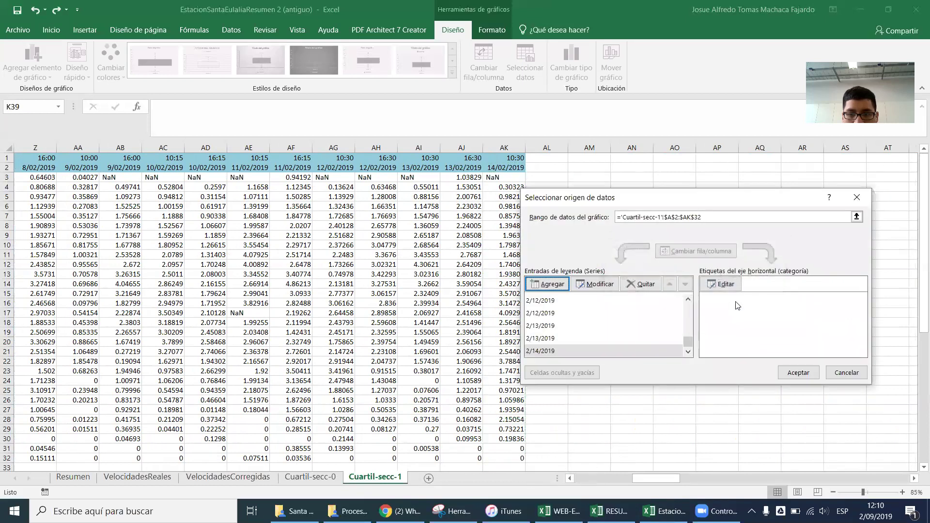
# Step: Set the horizontal axis category labels to A3:A32 for the chart with the AK series and apply the data source changes
pyautogui.click(712, 284)
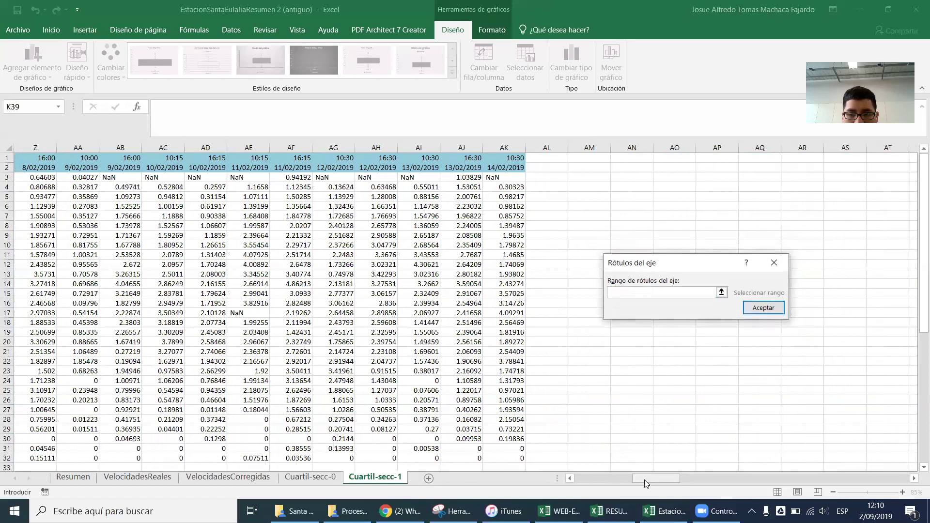
pyautogui.moveTo(644, 483); pyautogui.dragTo(587, 483)
pyautogui.moveTo(47, 179); pyautogui.dragTo(35, 457)
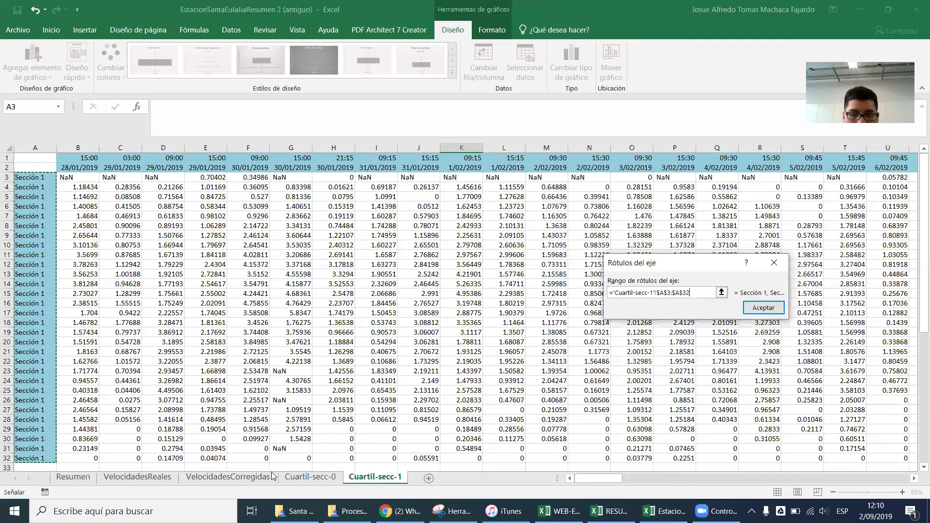
pyautogui.click(758, 309)
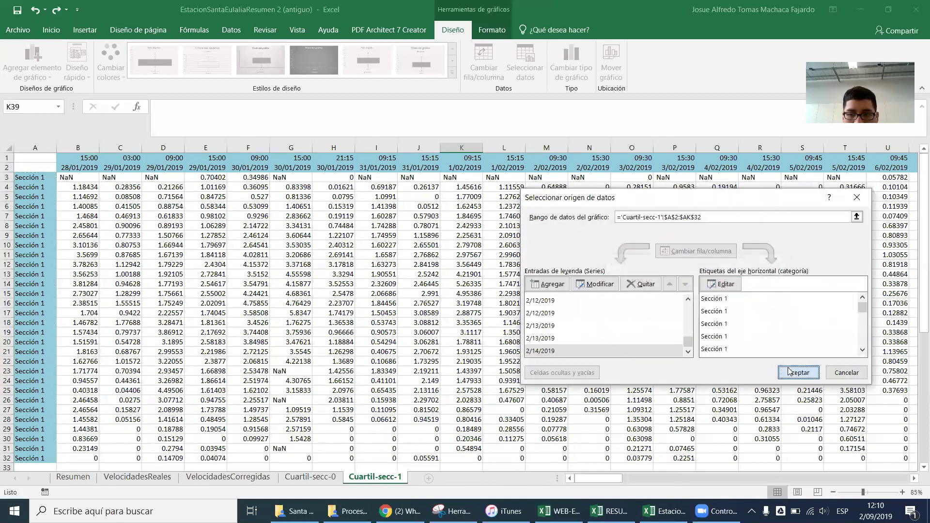
pyautogui.click(790, 372)
# Step: Narrow the box-and-whisker chart by bringing its right edge in to the start of column R
pyautogui.scroll(-11, 589, 290)
pyautogui.scroll(3, 589, 296)
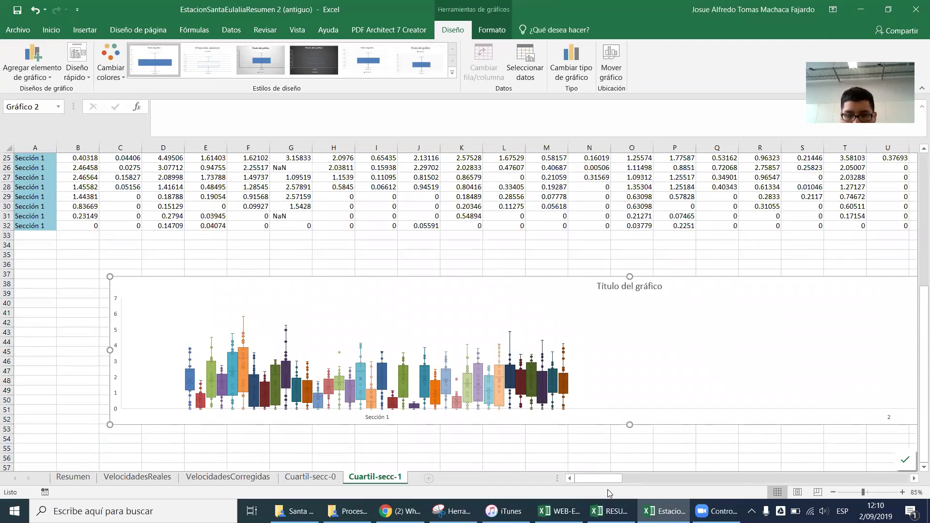
pyautogui.moveTo(604, 481); pyautogui.dragTo(624, 481)
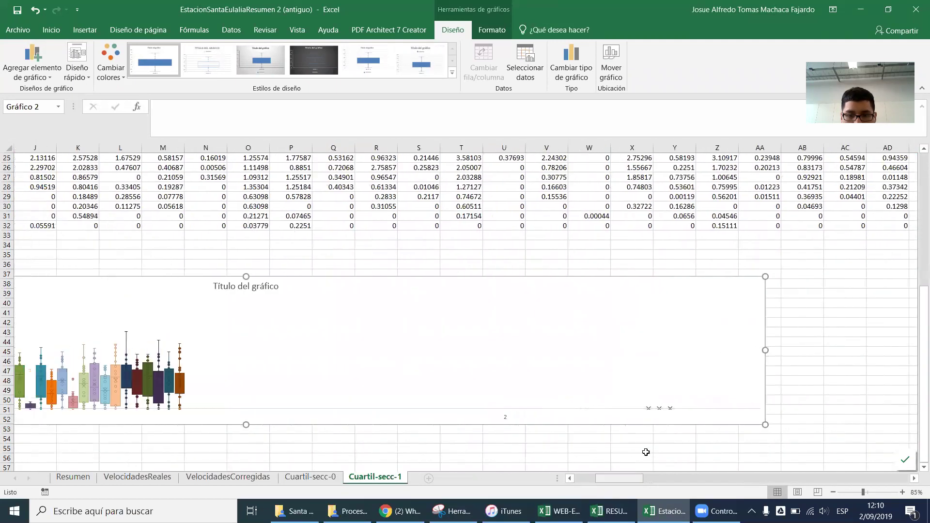
pyautogui.moveTo(765, 350); pyautogui.dragTo(361, 353)
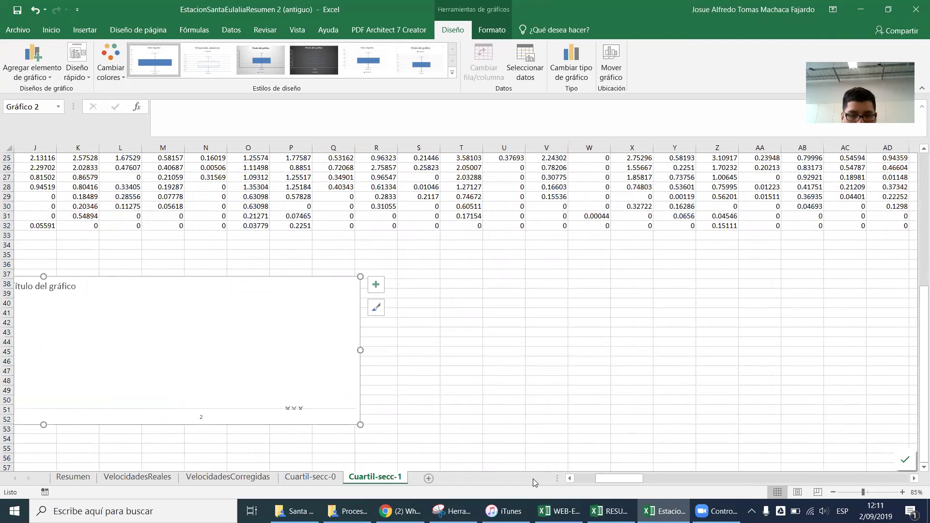
pyautogui.moveTo(618, 485); pyautogui.dragTo(597, 485)
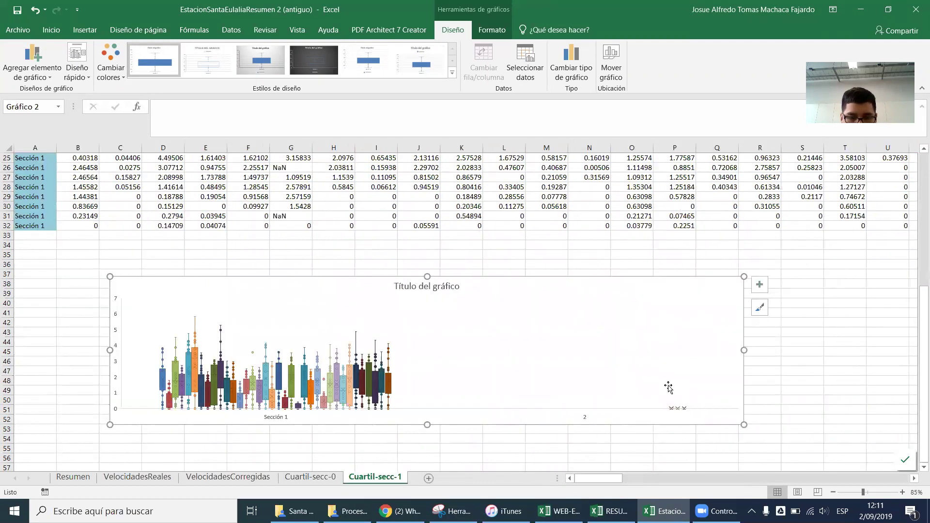
# Step: Examine the stray points at category 2 and review the chart's series and category label lists in the data source
pyautogui.click(683, 410)
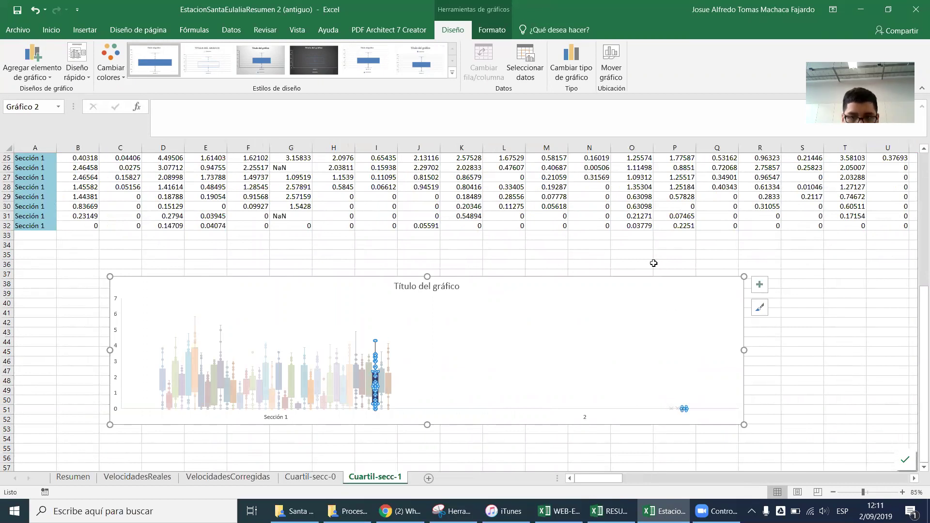
pyautogui.click(525, 63)
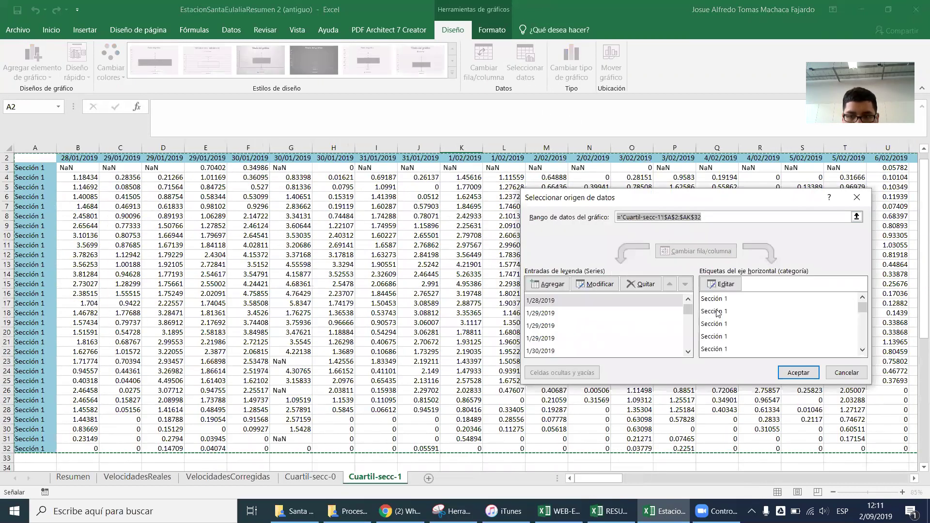
pyautogui.scroll(-8, 630, 334)
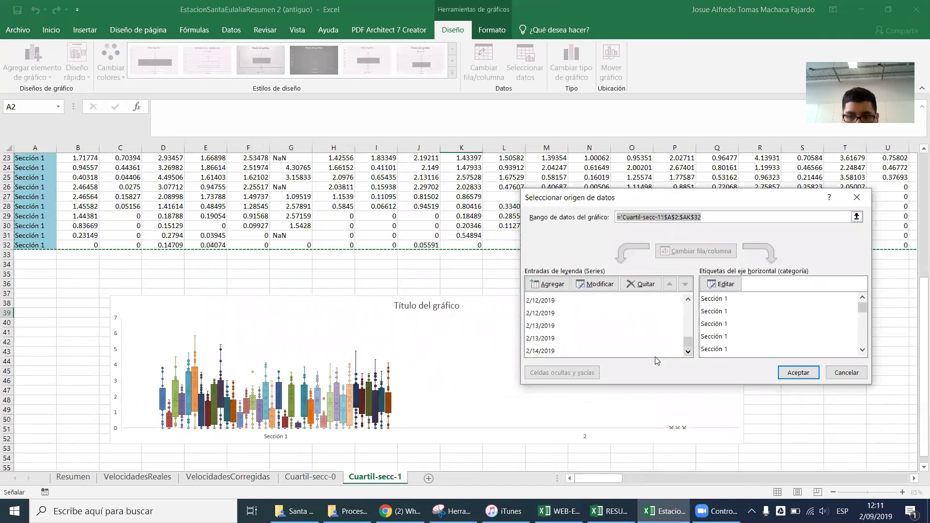
pyautogui.click(656, 352)
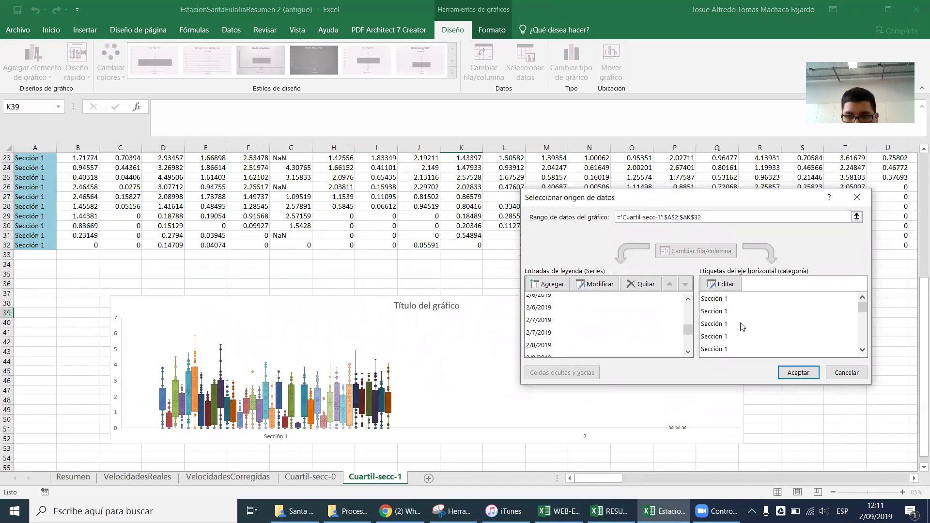
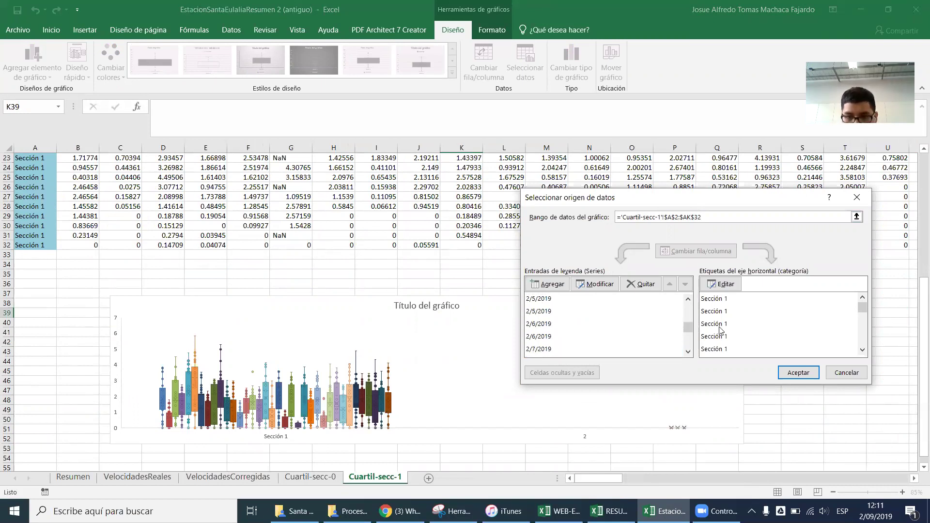
pyautogui.scroll(-7, 677, 336)
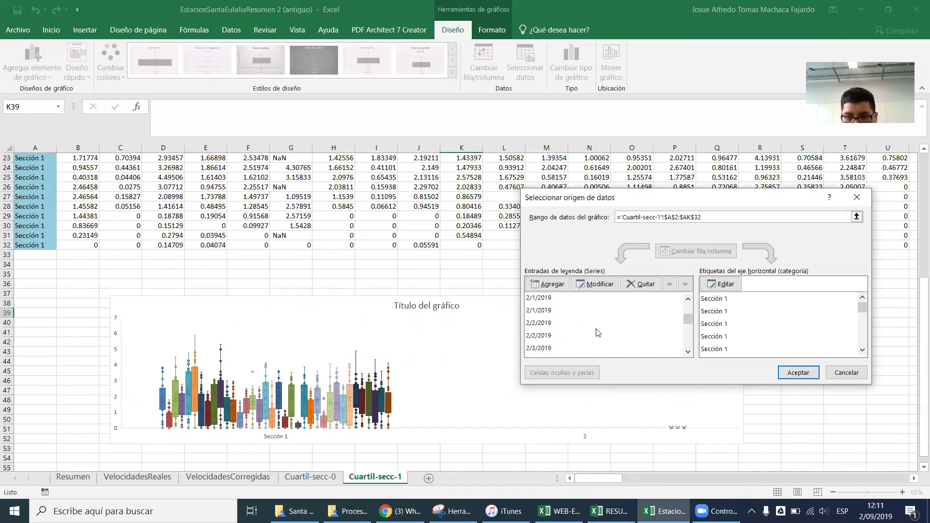
pyautogui.scroll(-1, 562, 344)
pyautogui.click(561, 348)
pyautogui.scroll(-1, 542, 338)
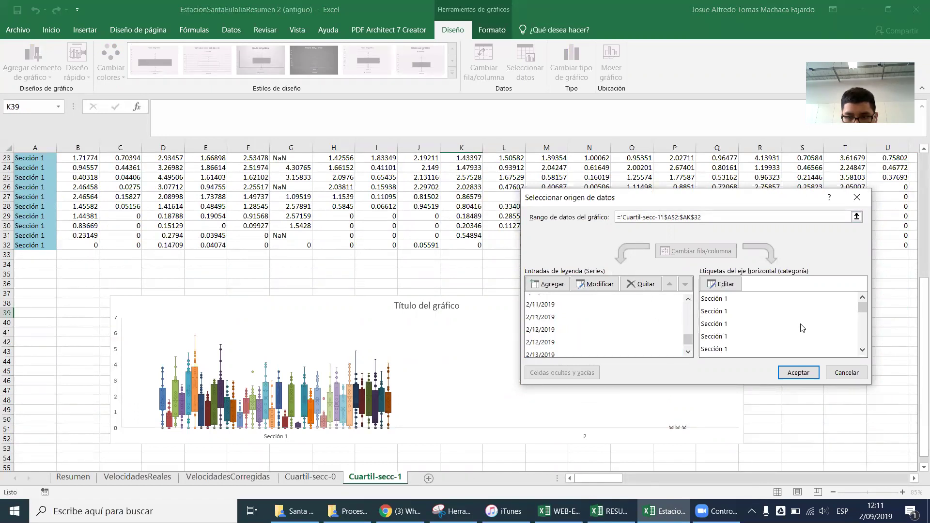
pyautogui.moveTo(862, 306); pyautogui.dragTo(862, 345)
pyautogui.click(556, 326)
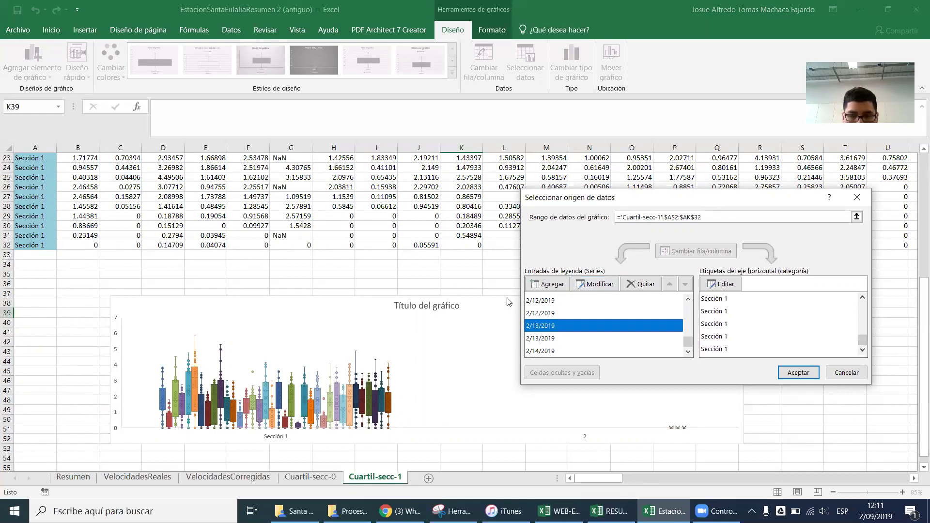
pyautogui.click(799, 372)
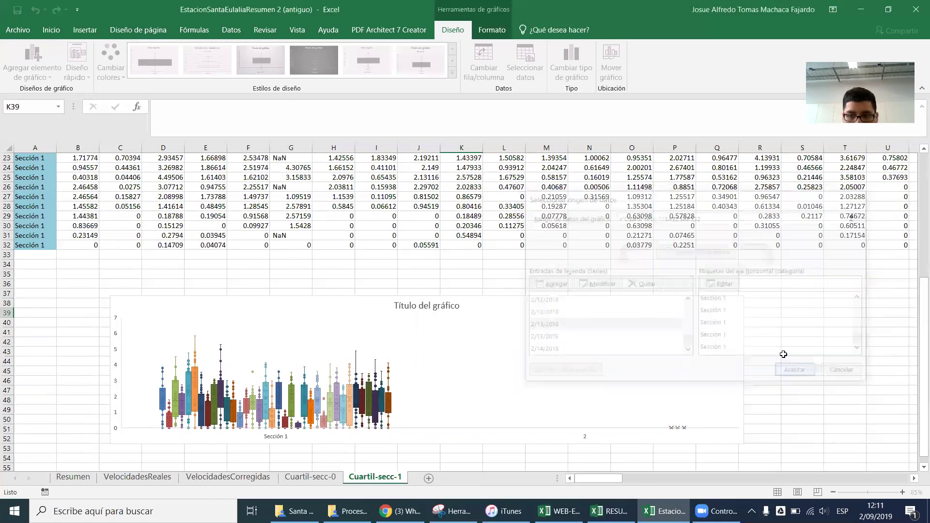
pyautogui.doubleClick(518, 318)
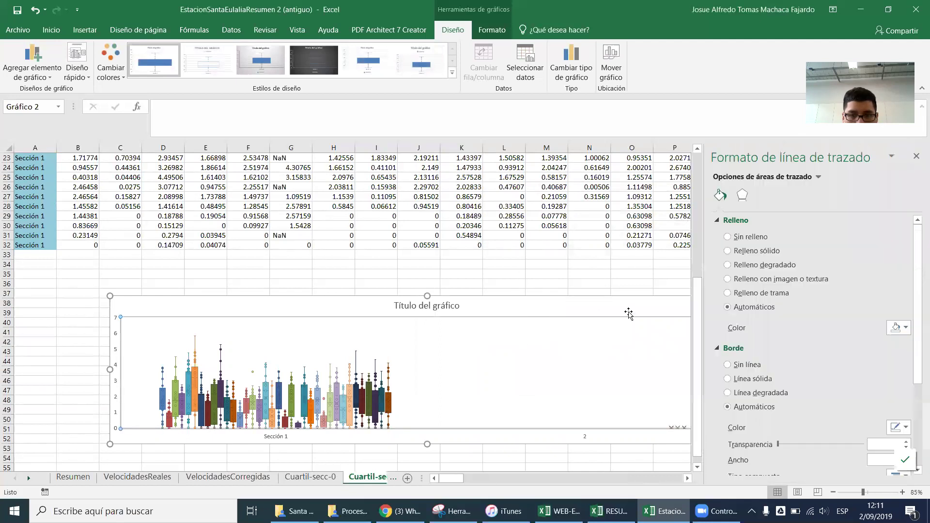
pyautogui.click(916, 156)
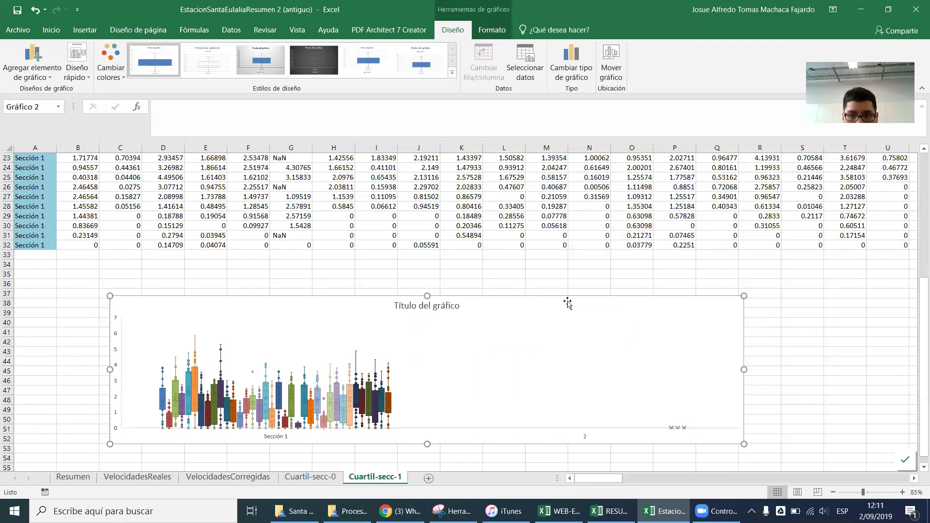
pyautogui.doubleClick(564, 300)
pyautogui.click(914, 160)
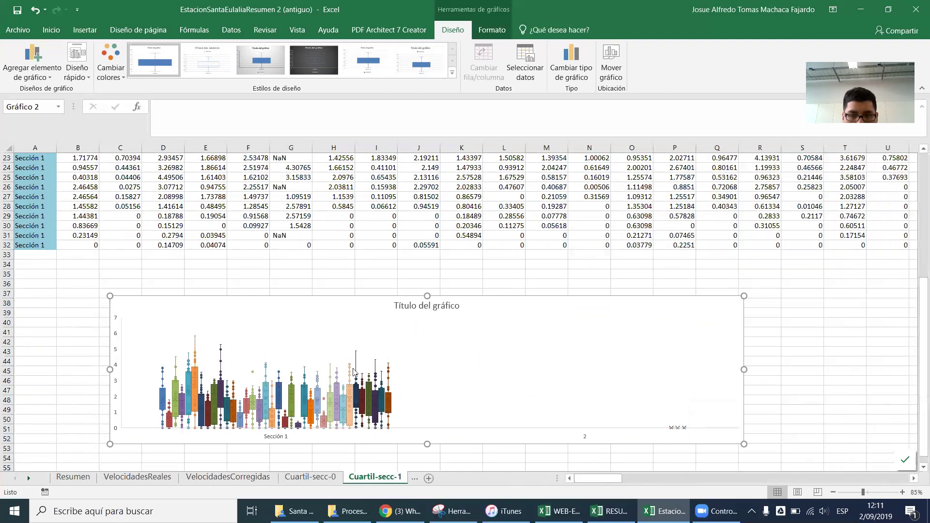
# Step: Check the chart's data range, series and category labels again, leaving the data source without changes
pyautogui.click(349, 376)
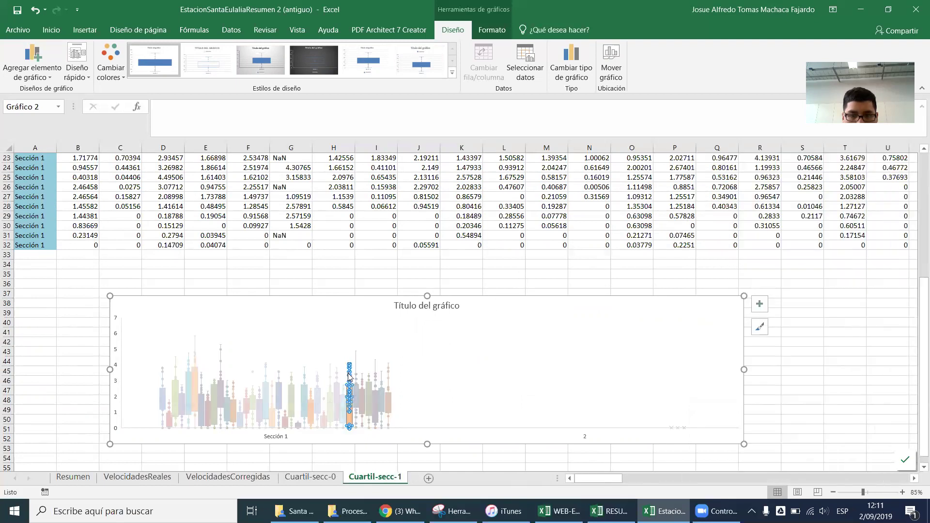
pyautogui.click(526, 73)
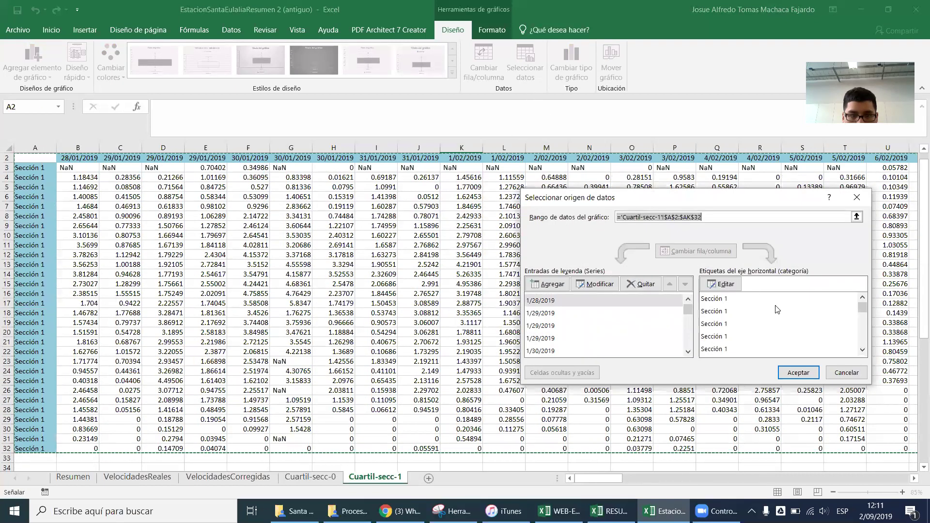
pyautogui.moveTo(588, 480)
pyautogui.mouseDown()
pyautogui.moveTo(658, 479)
pyautogui.moveTo(578, 479)
pyautogui.mouseUp()
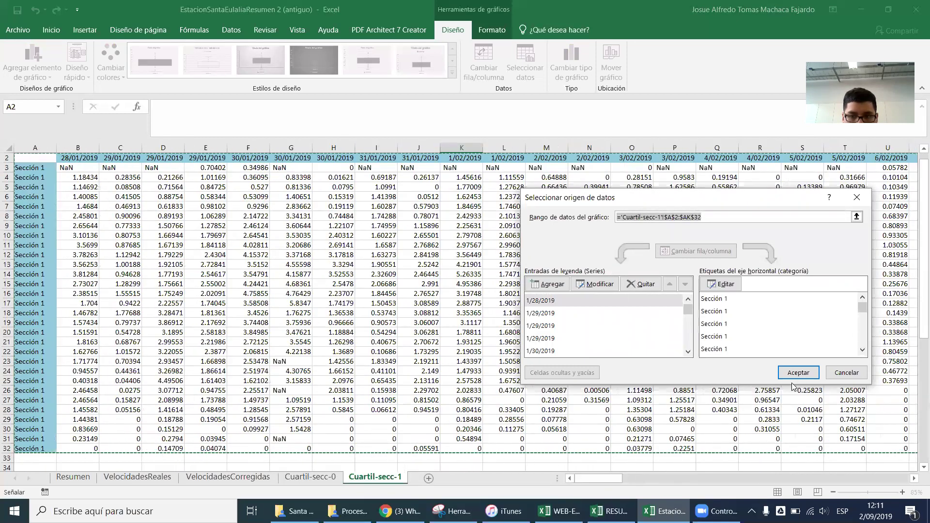
pyautogui.click(846, 373)
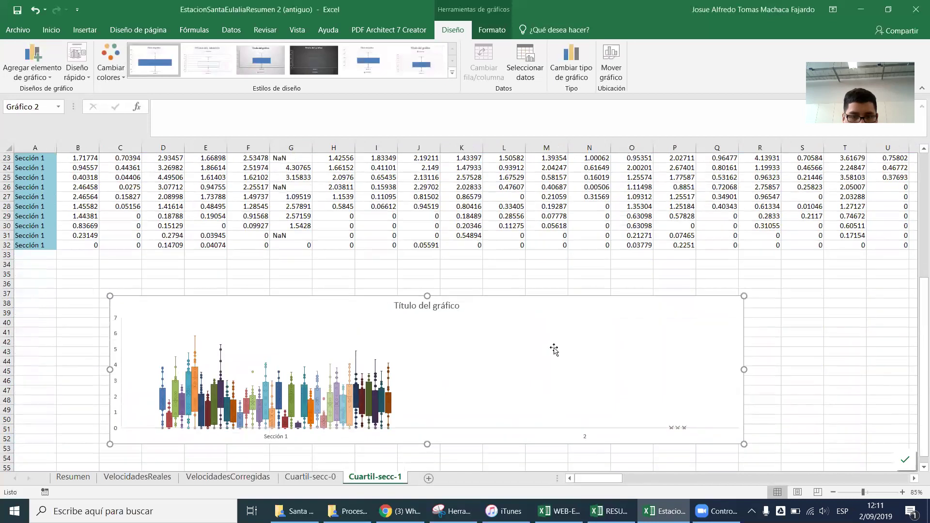
# Step: Select the stray points at category 2 one by one to identify which series they belong to
pyautogui.click(805, 373)
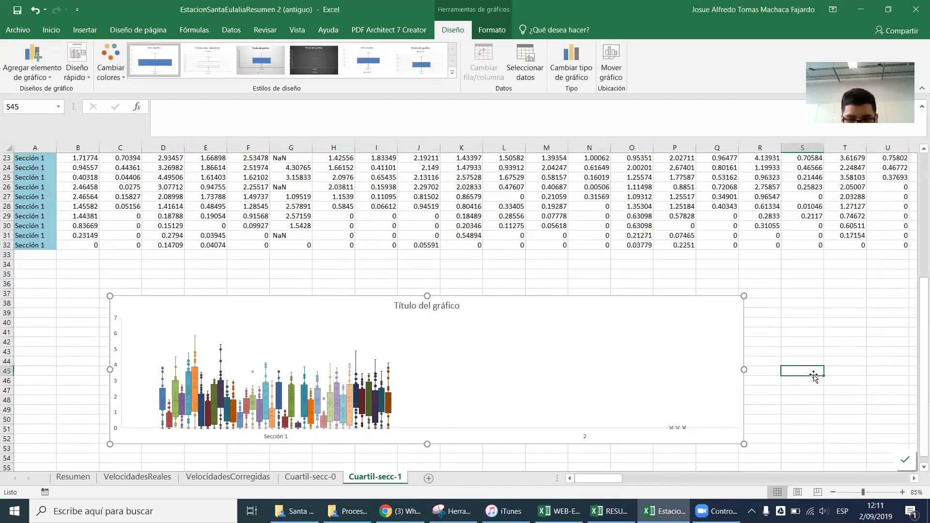
pyautogui.click(683, 430)
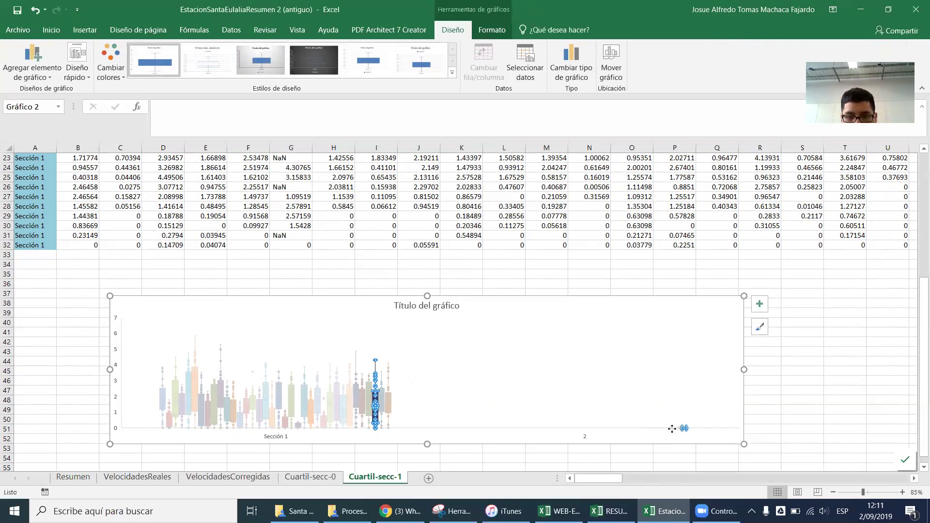
pyautogui.click(674, 427)
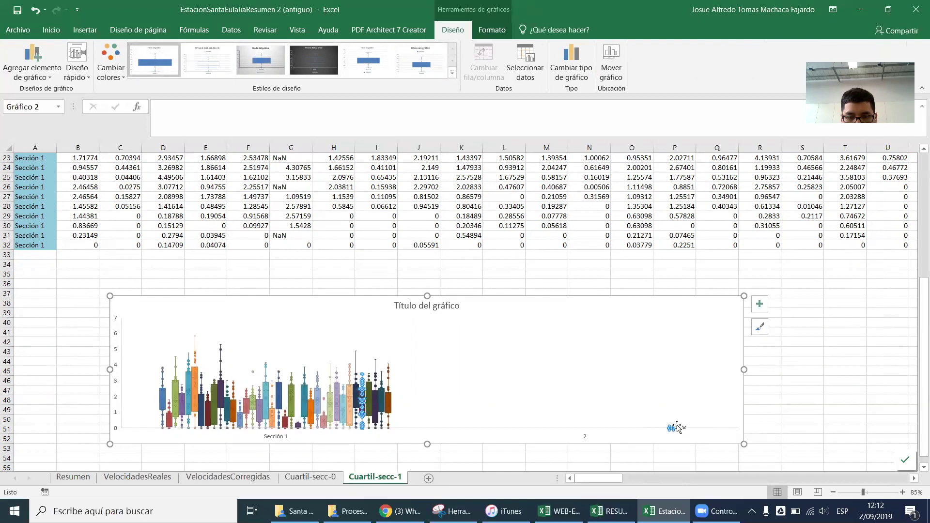
# Step: Examine the remaining stray points at category 2, the category axis and the plotted series against the section 1 data
pyautogui.click(678, 429)
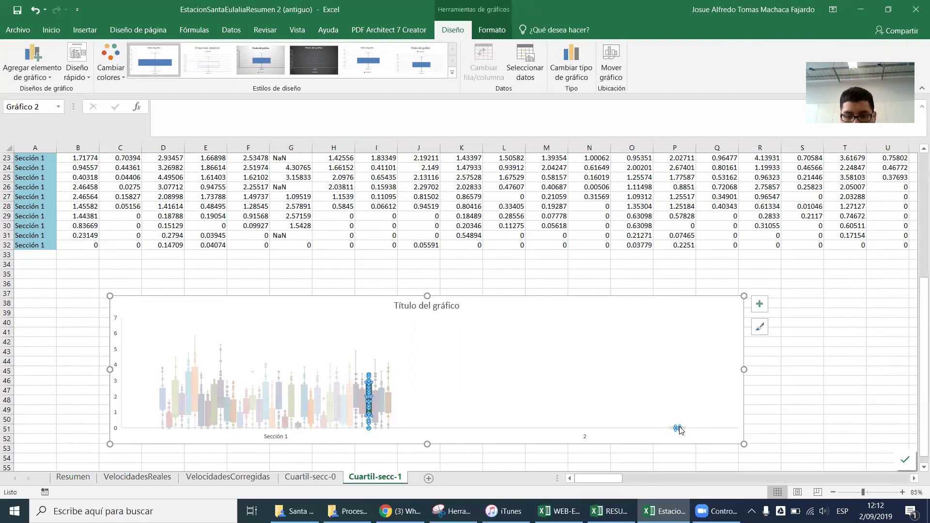
pyautogui.click(680, 429)
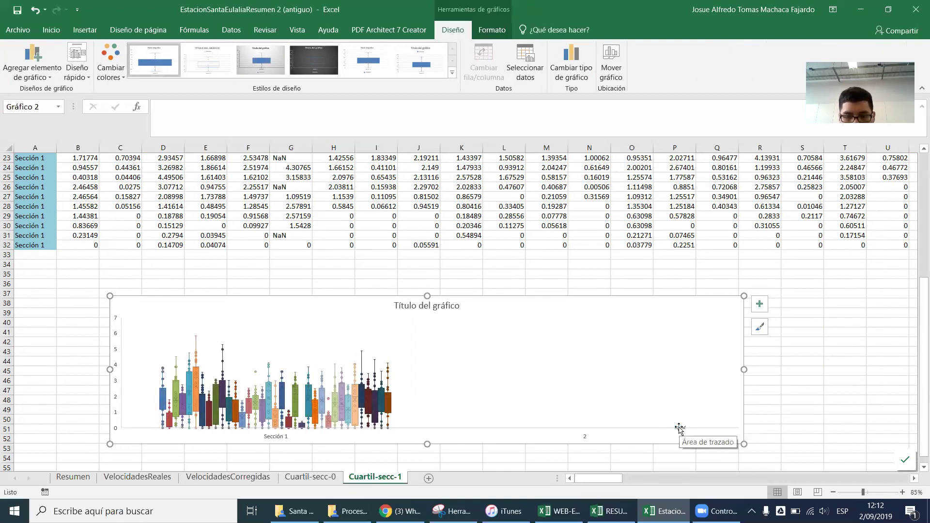
pyautogui.click(678, 429)
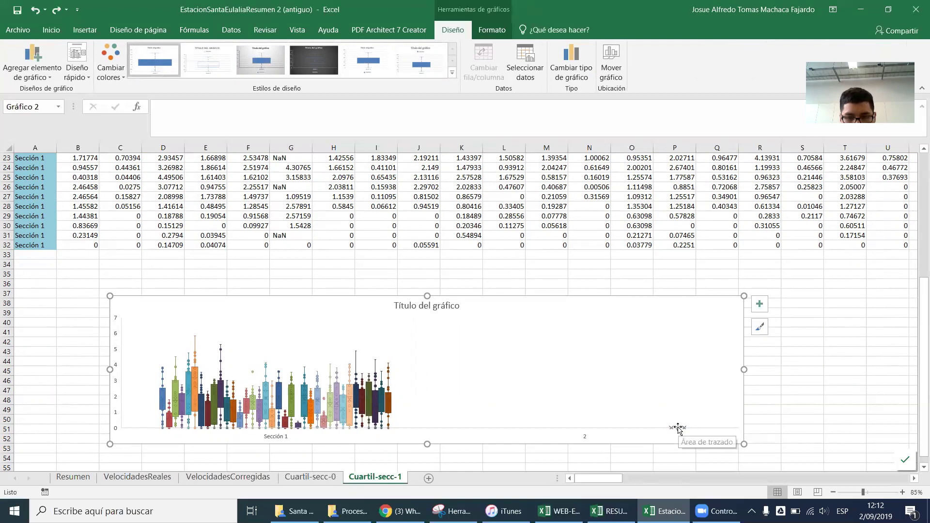
pyautogui.click(801, 342)
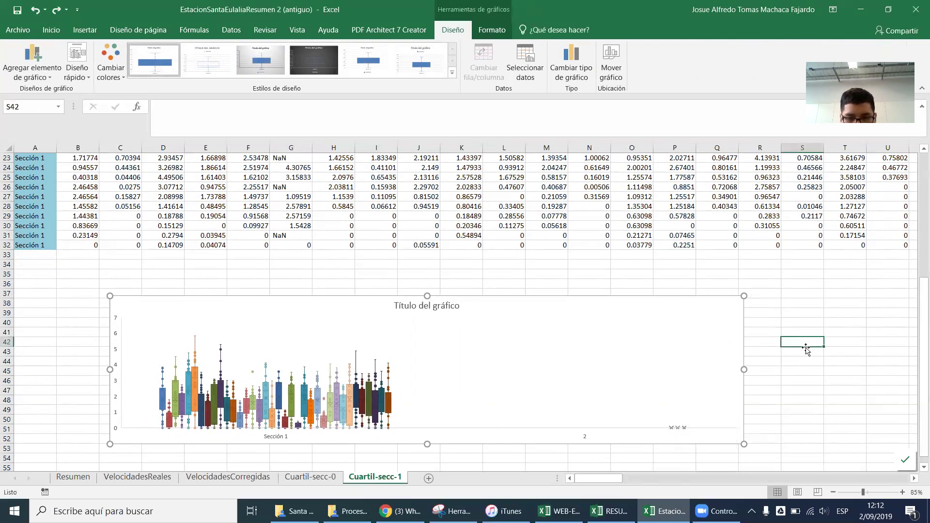
pyautogui.click(590, 439)
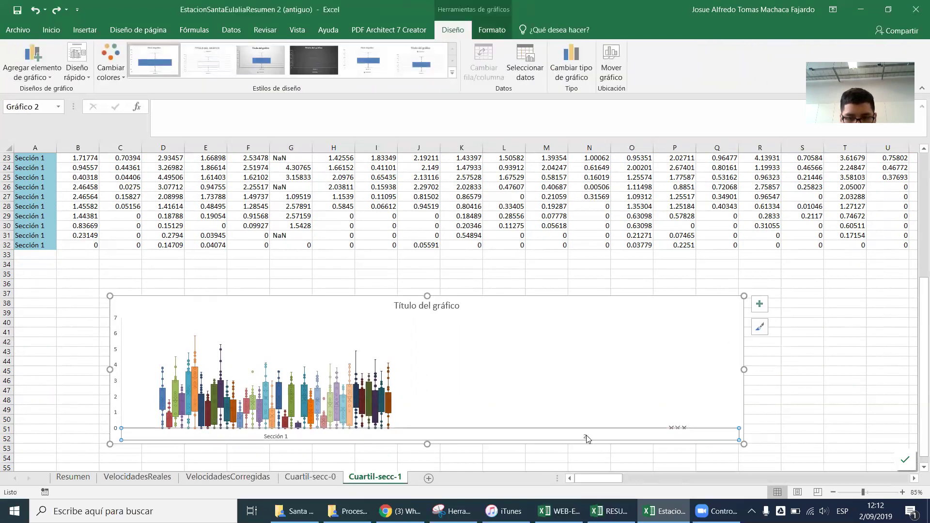
pyautogui.scroll(7, 458, 281)
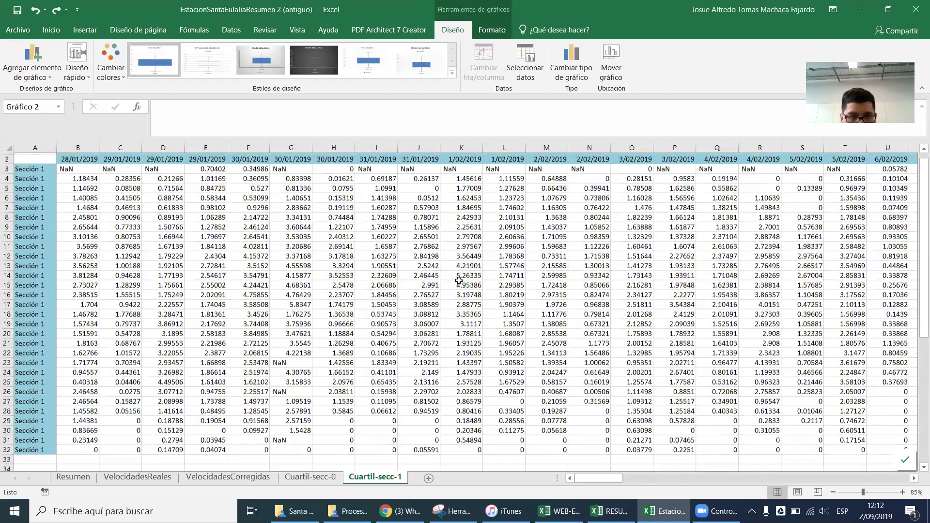
pyautogui.scroll(-5, 343, 349)
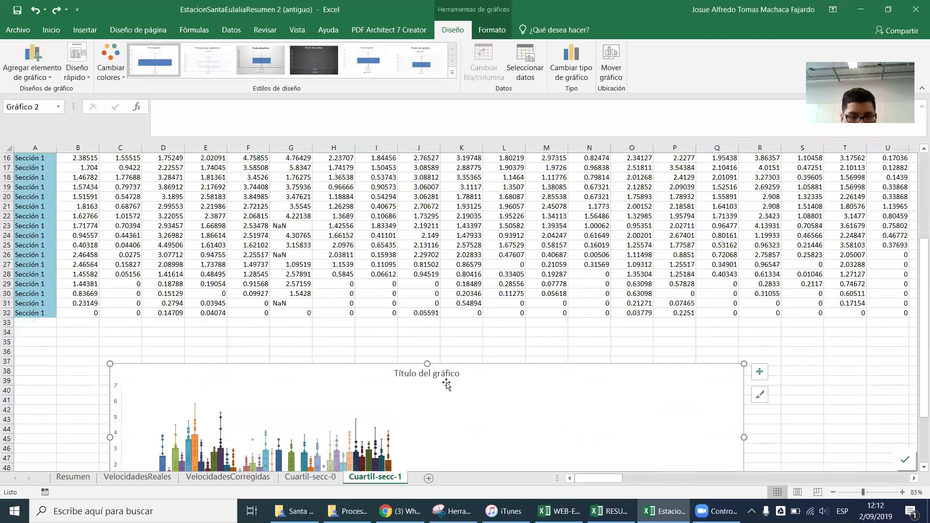
pyautogui.click(485, 391)
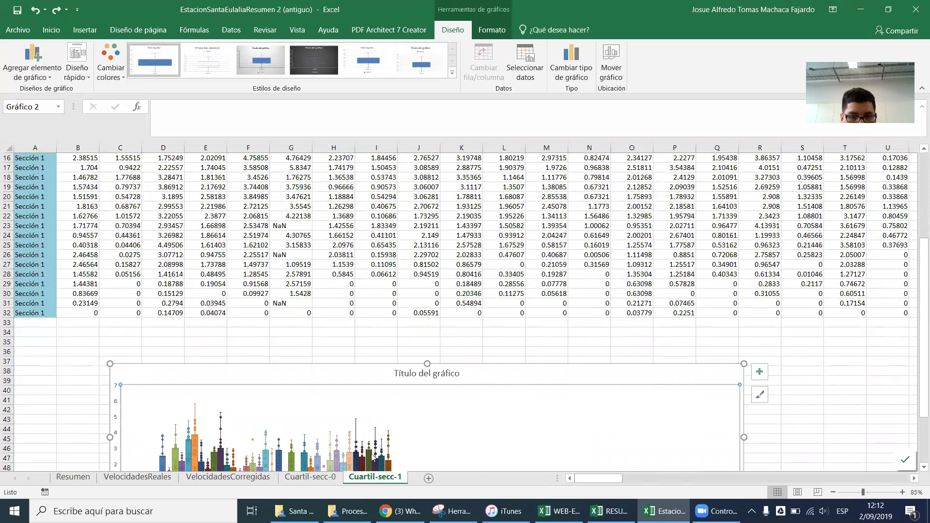
pyautogui.click(371, 455)
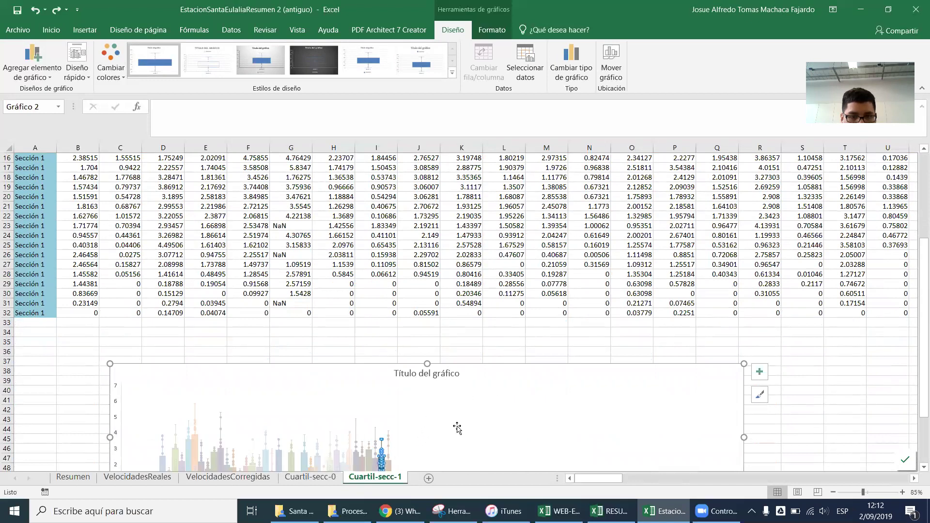
pyautogui.click(512, 400)
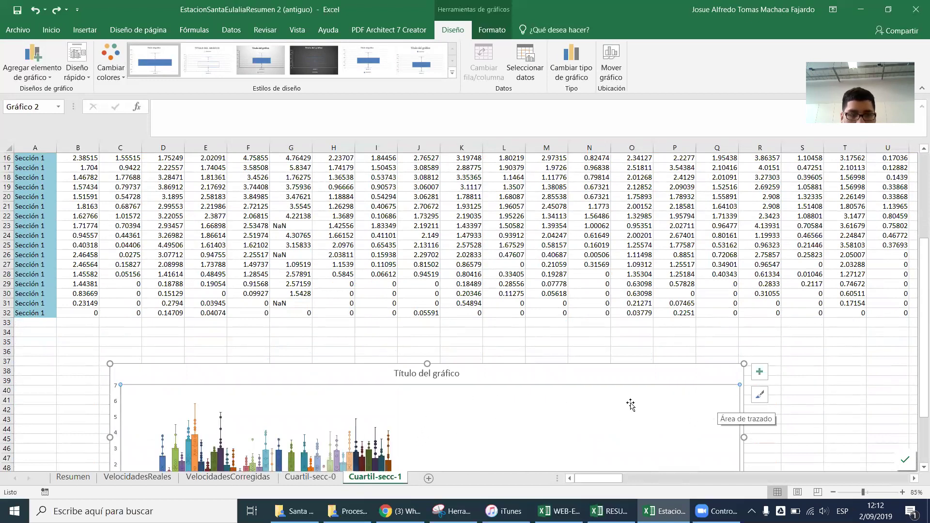
# Step: Inspect the name and value ranges of the second 13/02/2019 series in the chart's data source, leaving them unedited
pyautogui.click(603, 373)
pyautogui.click(528, 72)
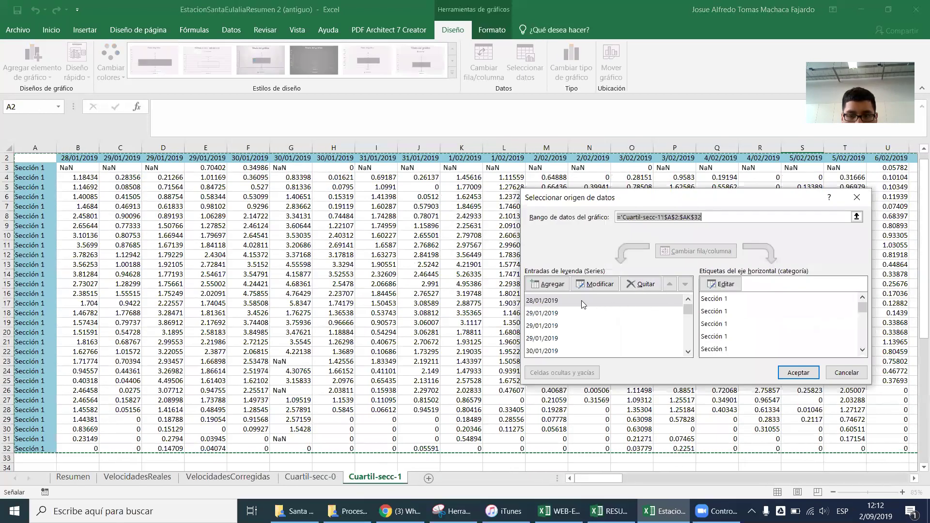
pyautogui.moveTo(688, 309); pyautogui.dragTo(688, 342)
pyautogui.click(557, 351)
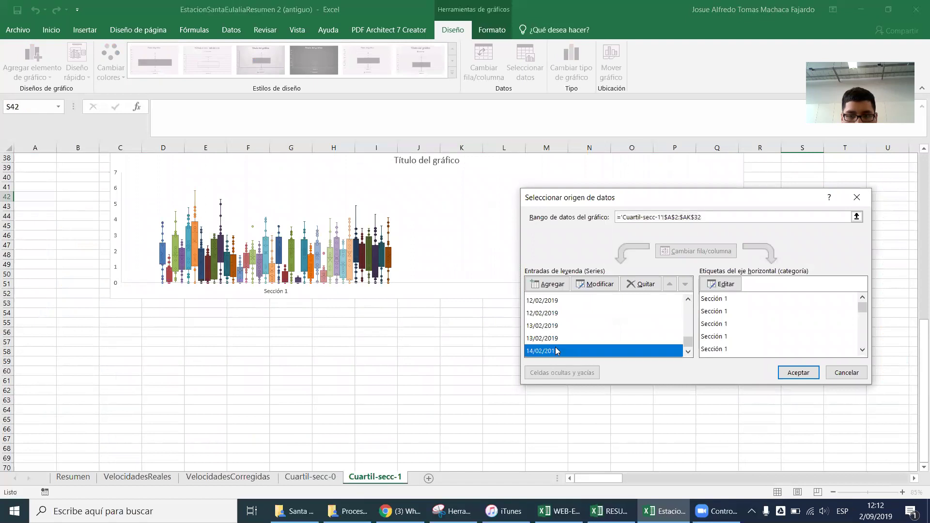
pyautogui.click(555, 339)
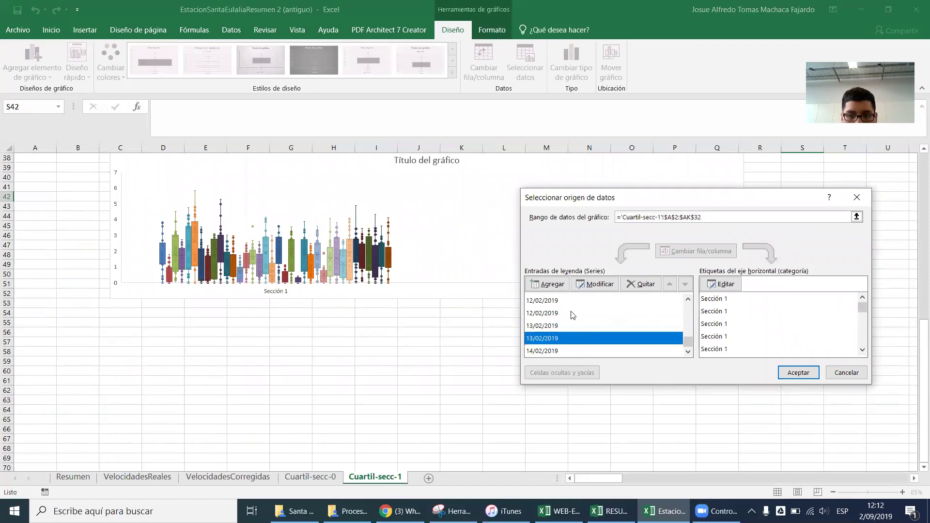
pyautogui.click(590, 286)
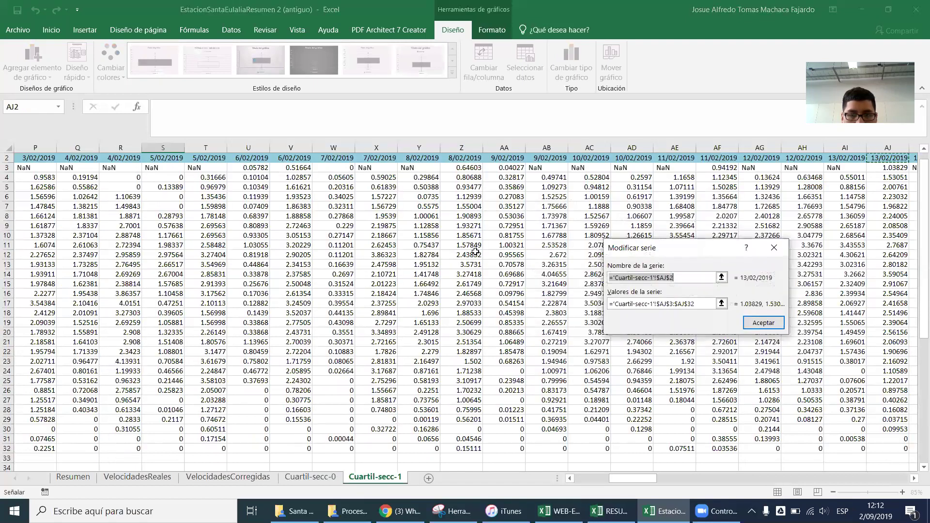
pyautogui.moveTo(616, 478); pyautogui.dragTo(581, 479)
pyautogui.click(684, 304)
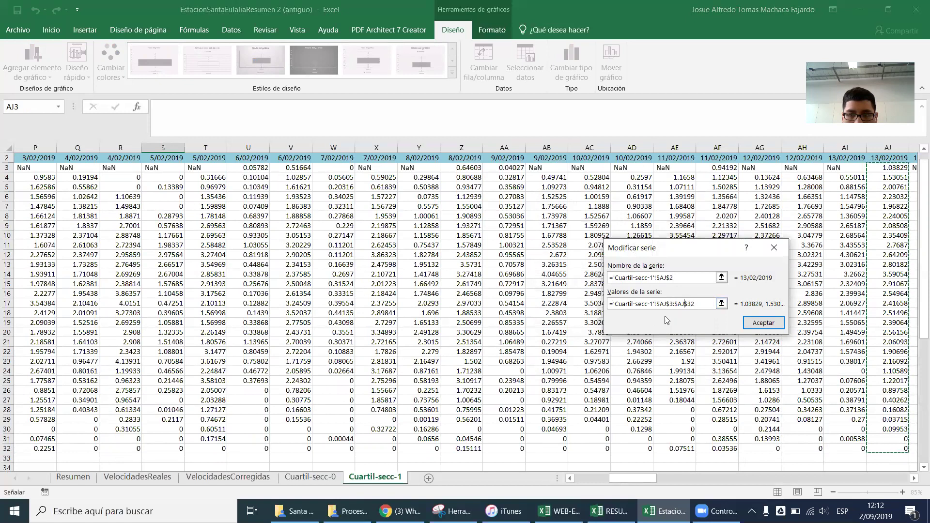
pyautogui.click(774, 248)
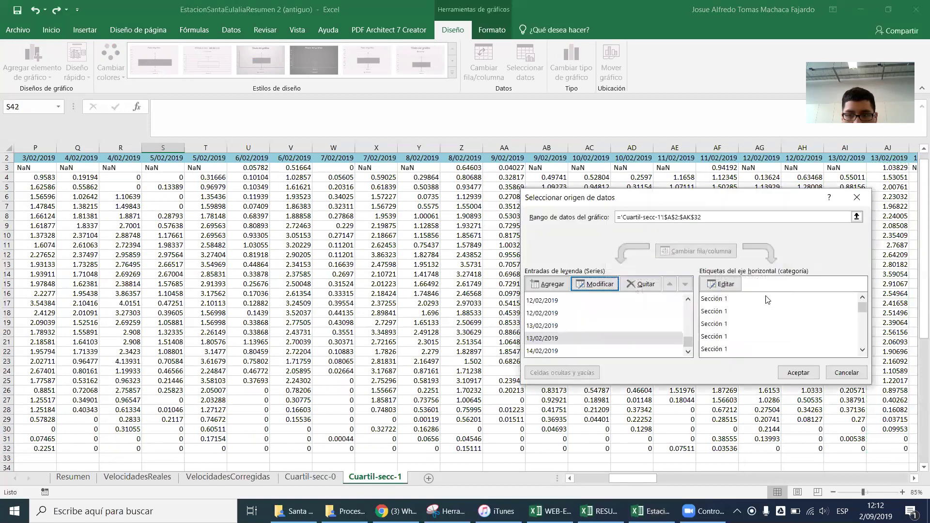
# Step: Check the name and value ranges of the first 13/02/2019 series
pyautogui.click(571, 326)
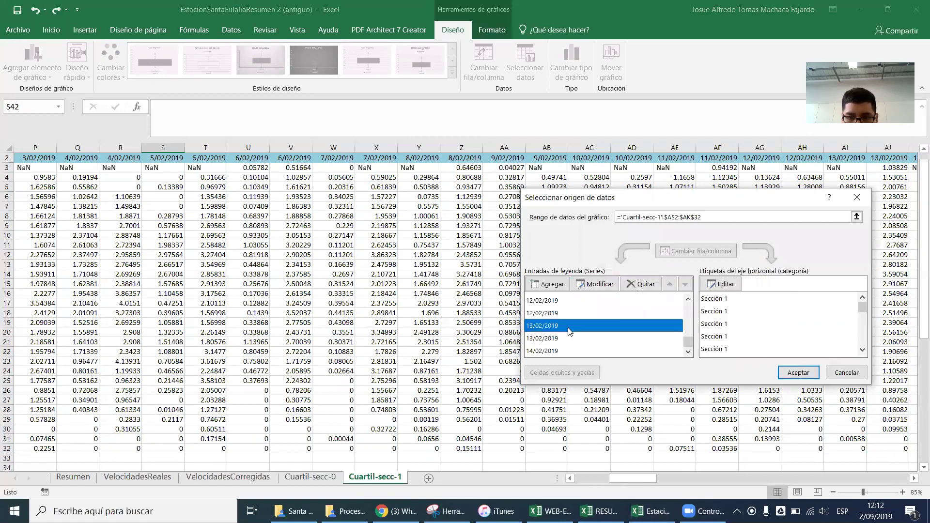
pyautogui.click(595, 283)
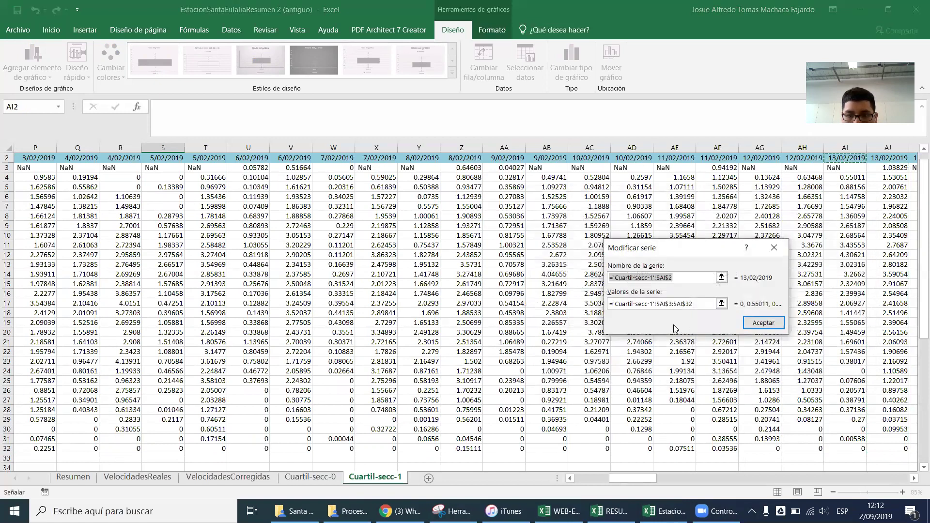
pyautogui.click(686, 307)
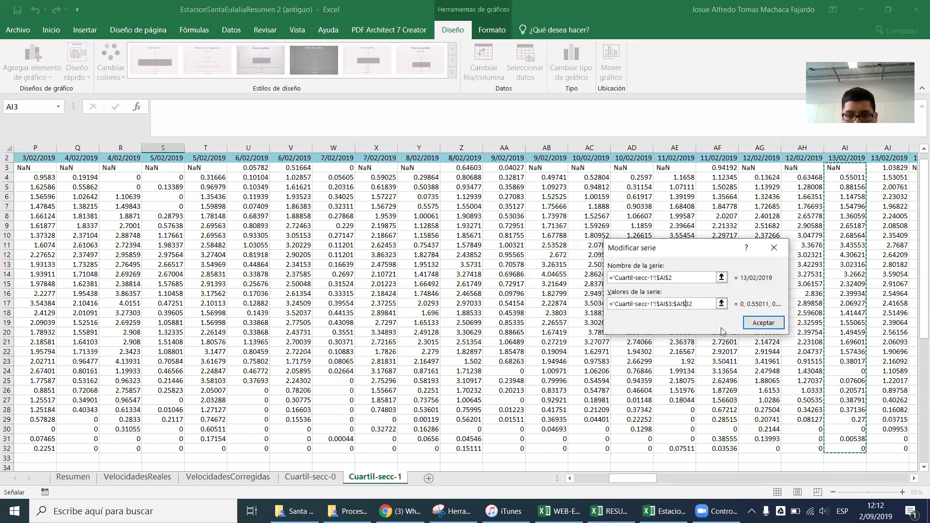
pyautogui.click(763, 322)
# Step: Set the axis label range to A3:A32 on Cuartil-secc-1 for the first 13/02/2019 series
pyautogui.click(722, 289)
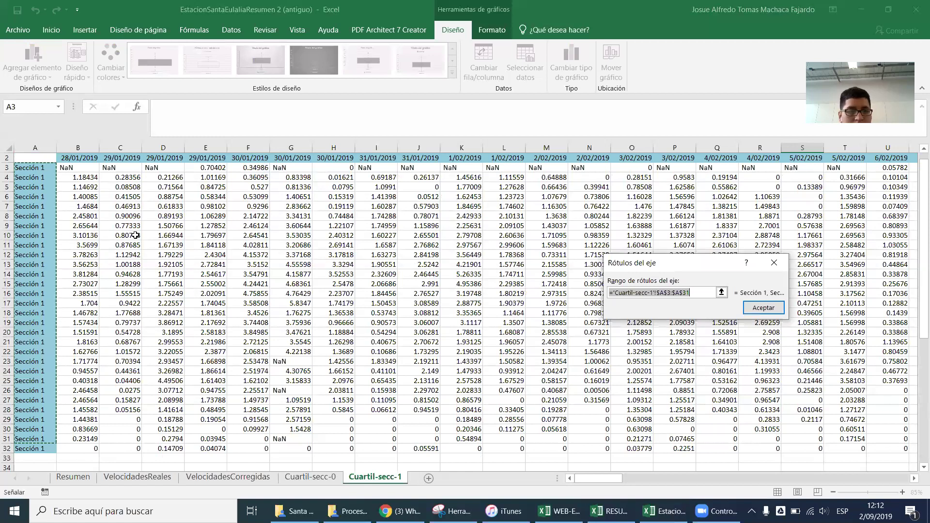
pyautogui.moveTo(35, 168); pyautogui.dragTo(51, 448)
pyautogui.click(751, 310)
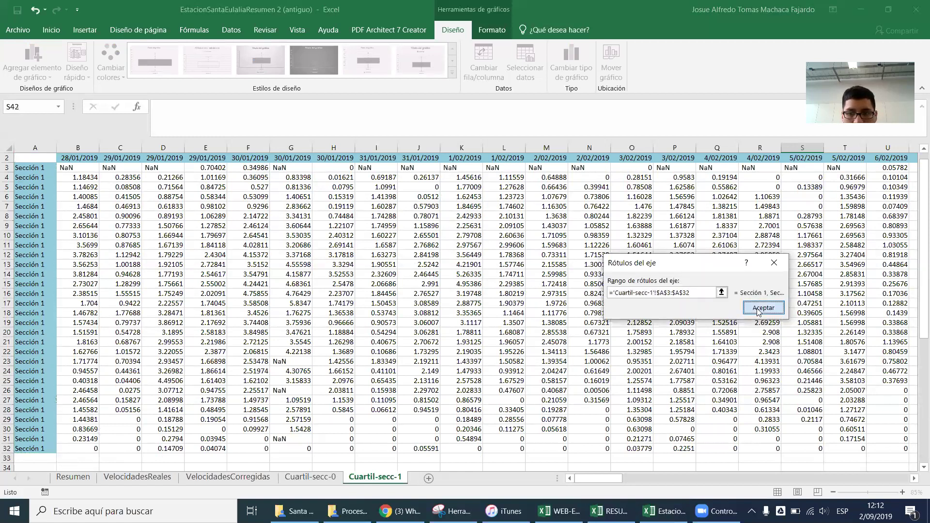
# Step: Check the axis label ranges of the second 2/13/2019 series and the 2/14/2019 series
pyautogui.click(543, 339)
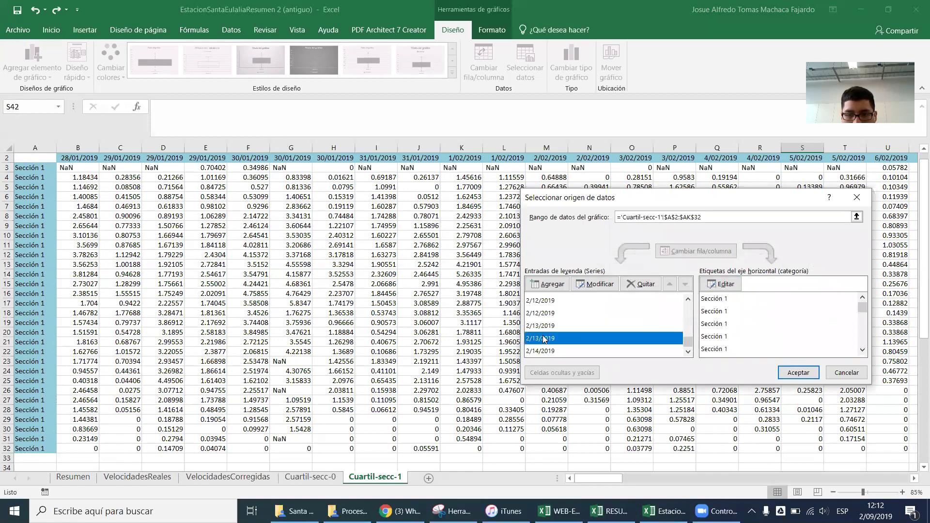
pyautogui.click(721, 284)
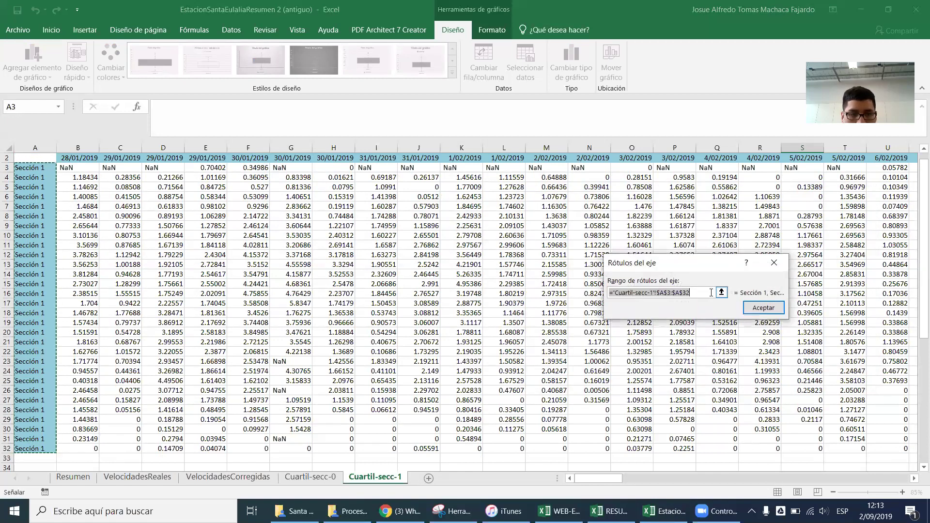
pyautogui.click(752, 309)
pyautogui.click(595, 352)
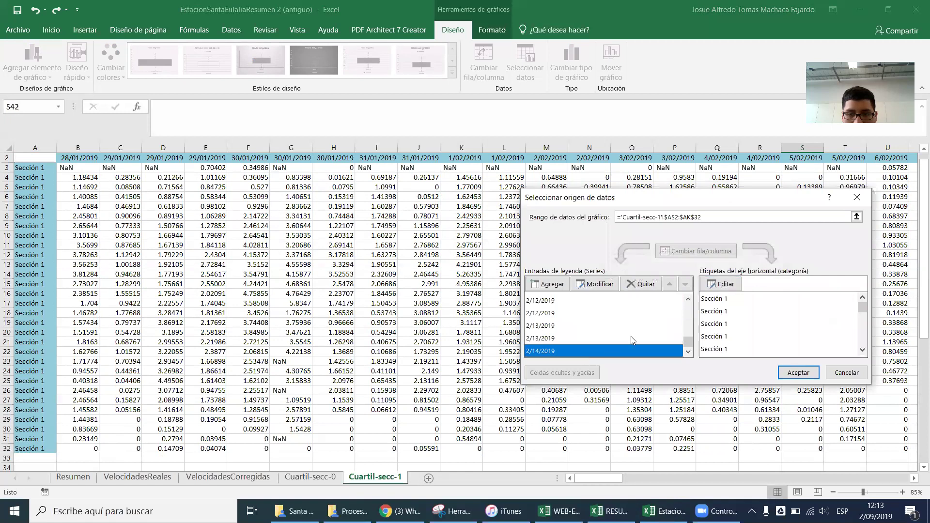
pyautogui.click(721, 284)
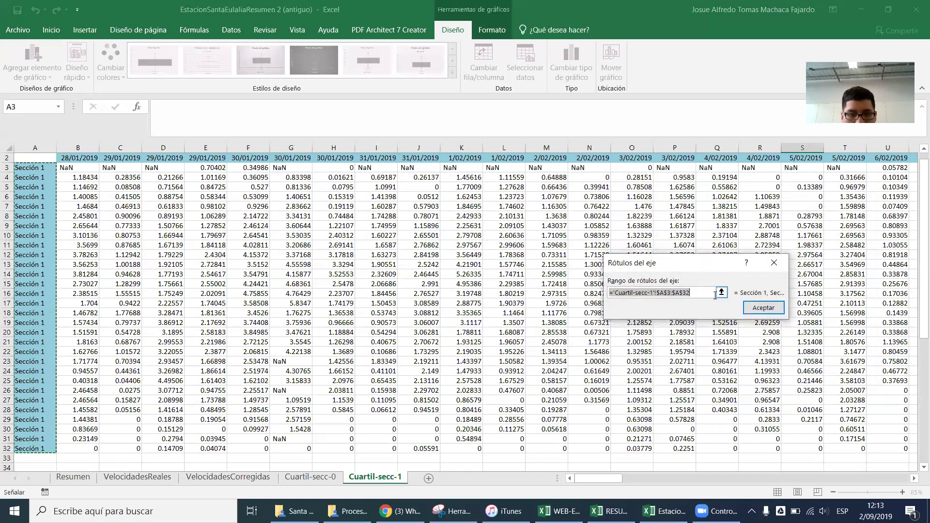
pyautogui.click(754, 313)
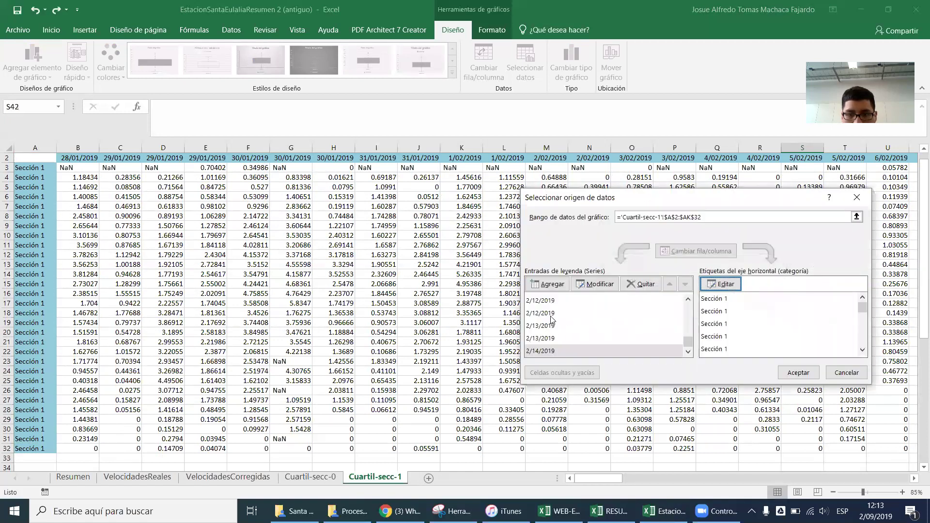
# Step: Set the axis label range of both 2/12/2019 series to A3:A32 on Cuartil-secc-1
pyautogui.click(595, 313)
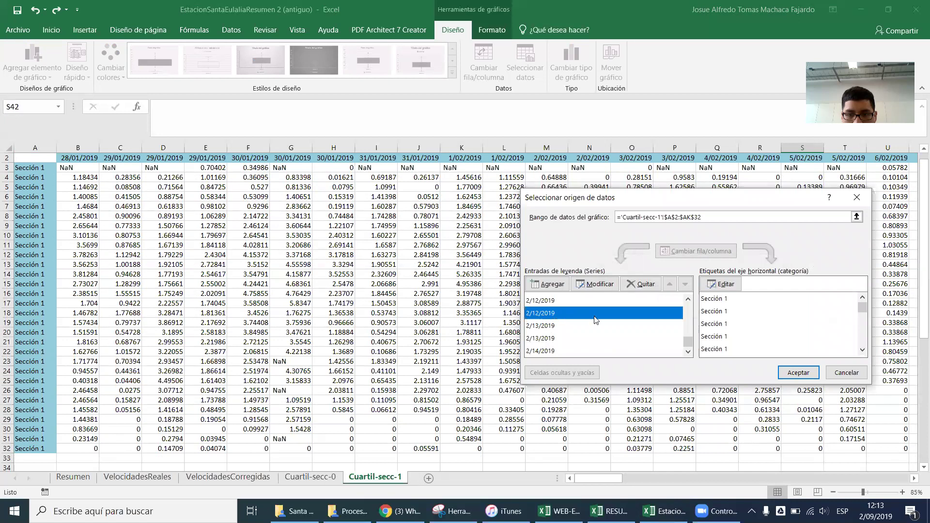
pyautogui.click(722, 286)
pyautogui.moveTo(48, 170); pyautogui.dragTo(39, 215)
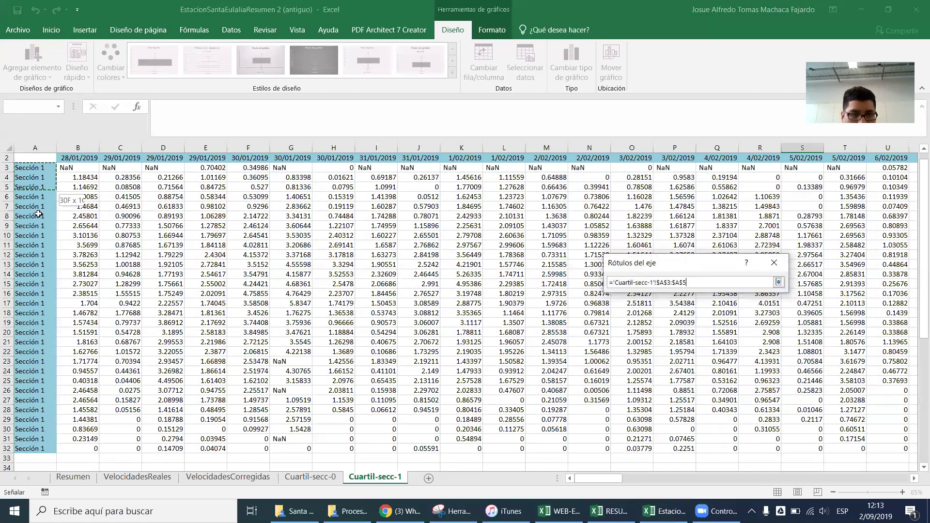
pyautogui.moveTo(32, 448); pyautogui.dragTo(32, 448)
pyautogui.click(762, 308)
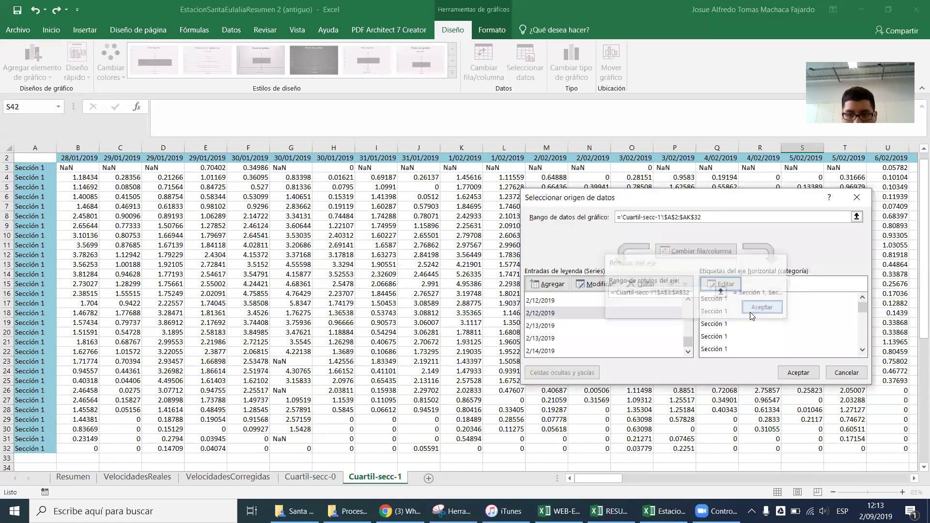
pyautogui.click(553, 301)
pyautogui.click(721, 284)
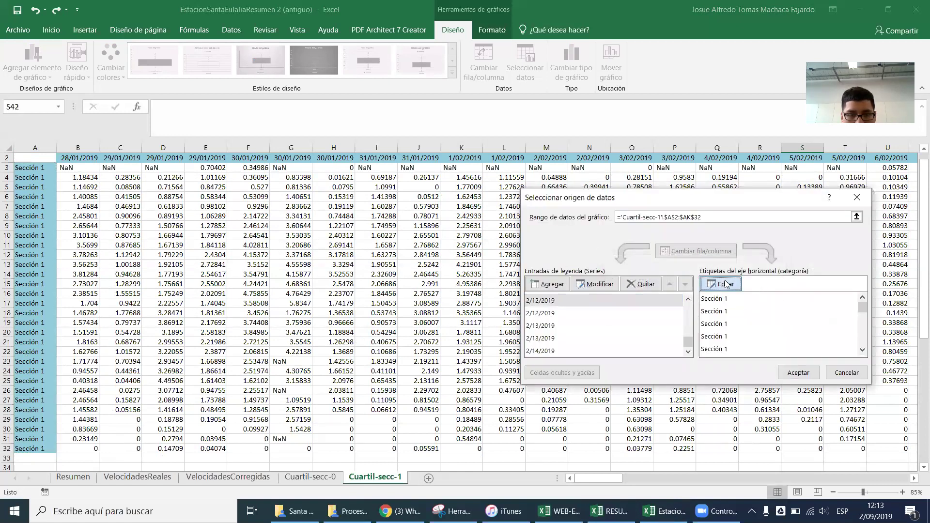
pyautogui.moveTo(38, 166); pyautogui.dragTo(32, 448)
pyautogui.click(758, 311)
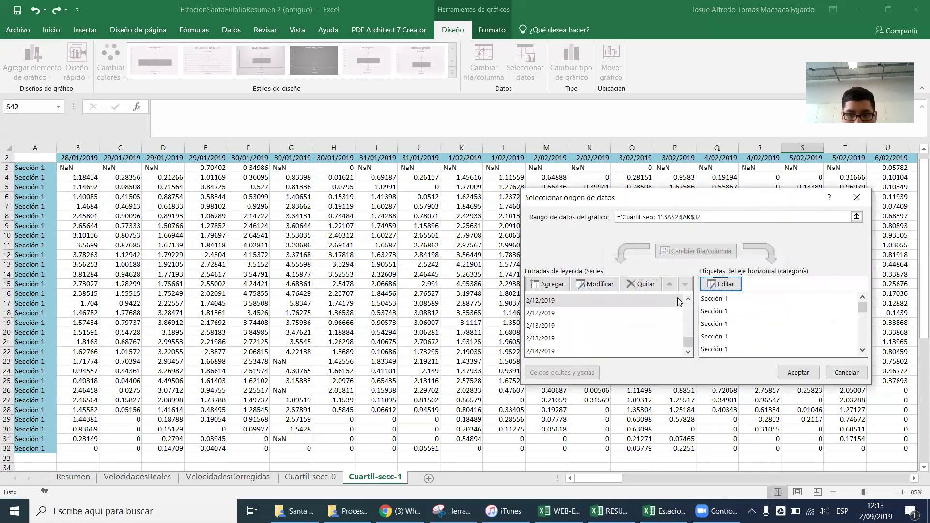
# Step: Confirm the axis label range A3:A32 for the second 2/11/2019 series and apply the data source changes to the chart
pyautogui.scroll(1, 540, 318)
pyautogui.click(553, 319)
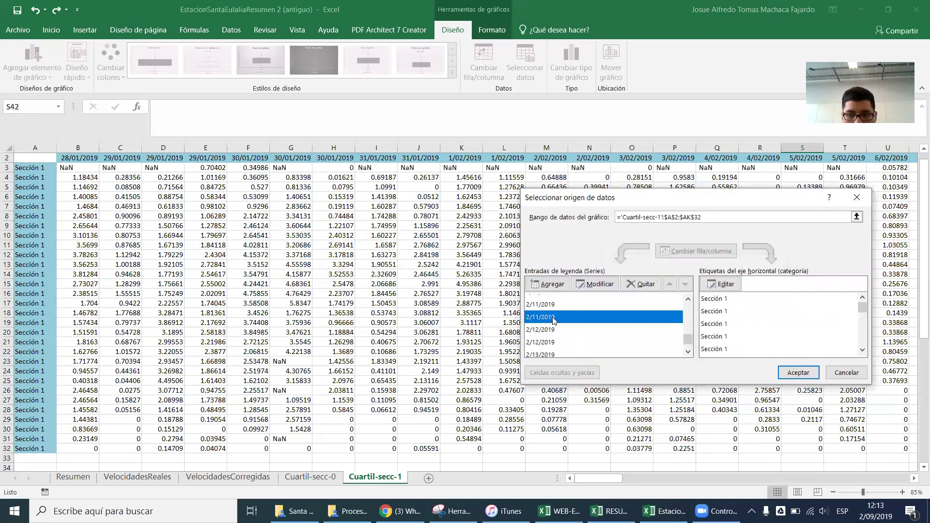
pyautogui.click(720, 285)
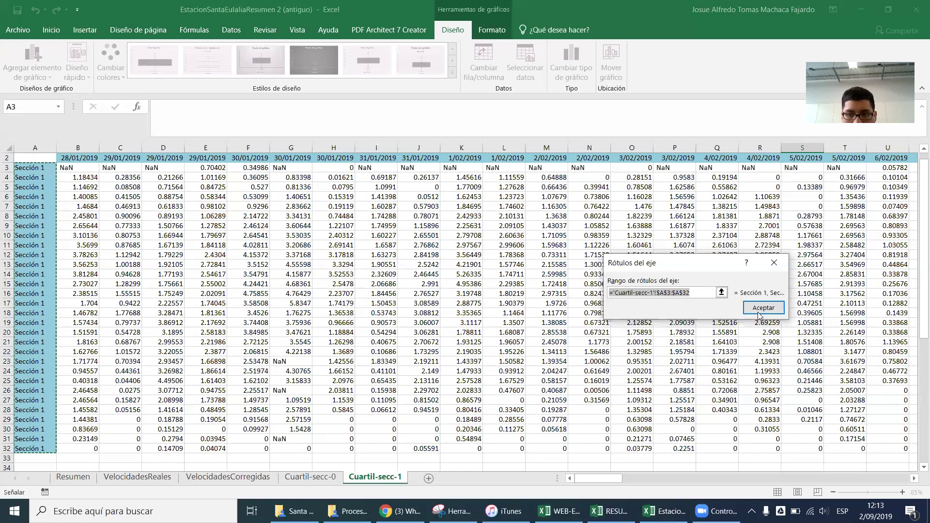
pyautogui.press('Return')
pyautogui.click(799, 372)
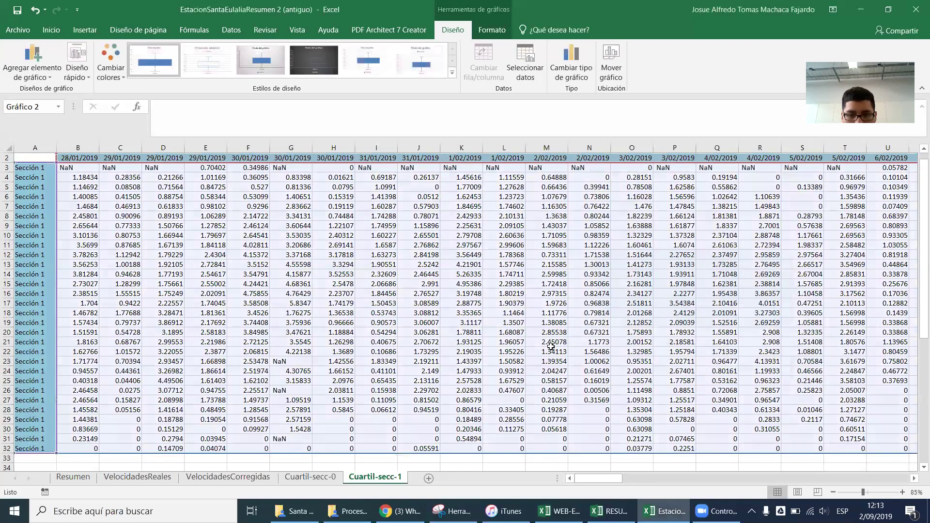
pyautogui.scroll(-9, 565, 347)
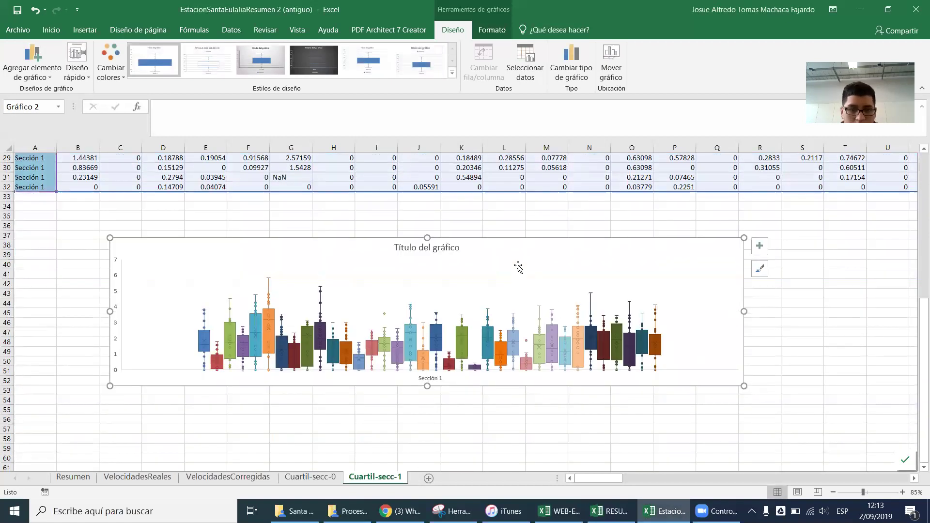
# Step: Hide the primary horizontal axis of the section 1 box-and-whisker chart and add a legend below the plot
pyautogui.click(519, 267)
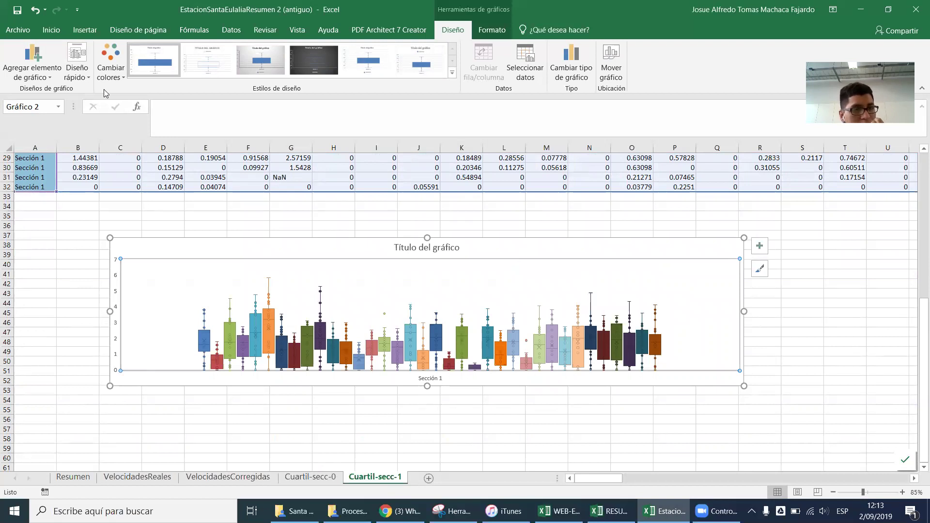
pyautogui.click(31, 63)
pyautogui.moveTo(64, 152)
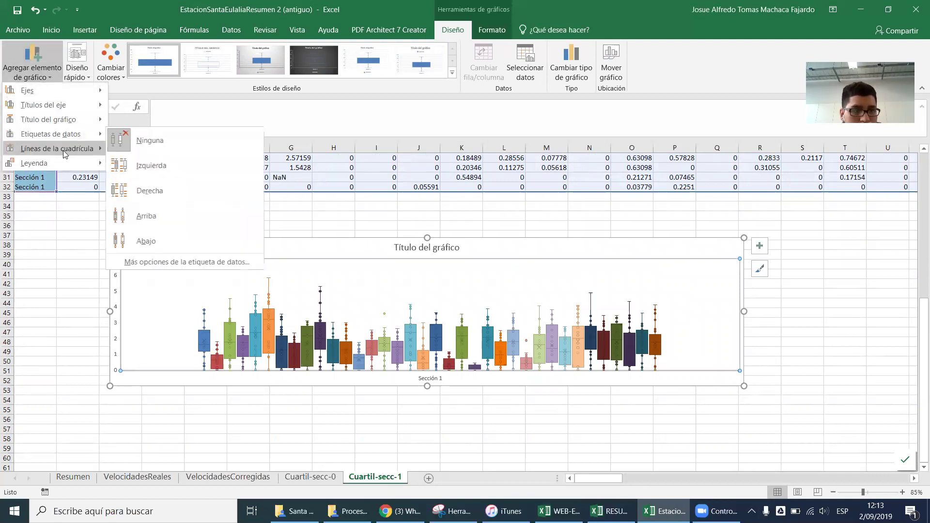
pyautogui.moveTo(80, 106)
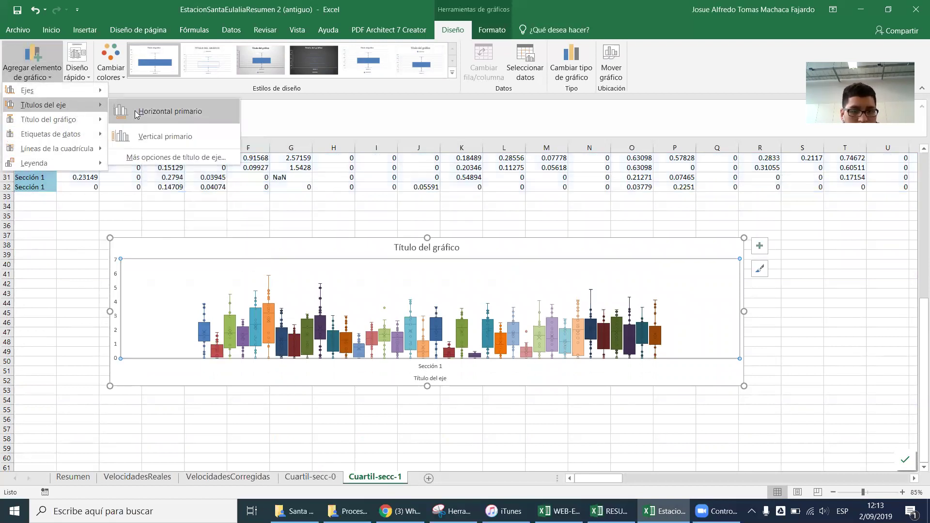
pyautogui.moveTo(63, 93)
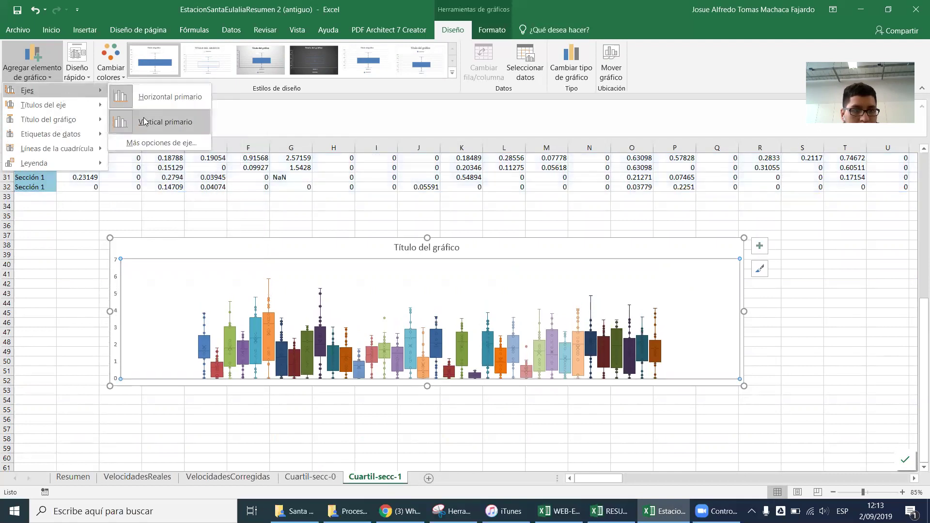
pyautogui.click(32, 60)
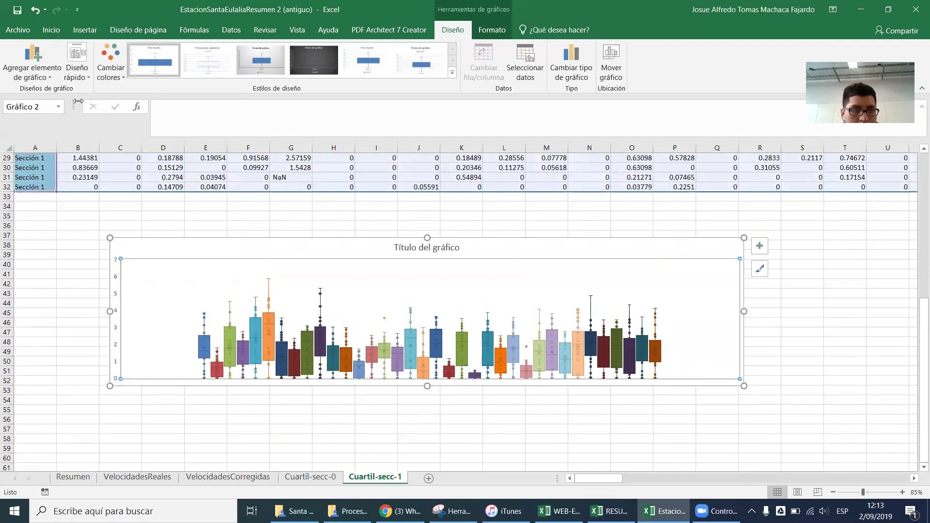
pyautogui.click(32, 61)
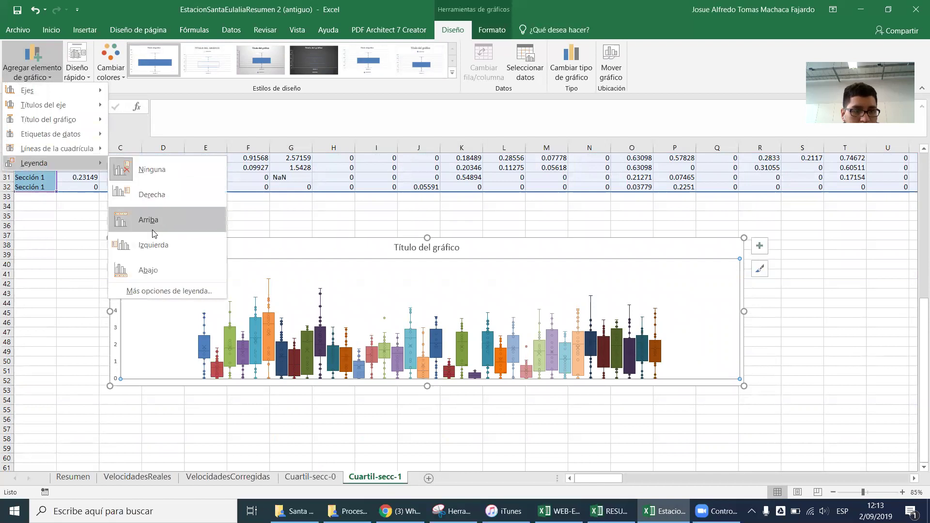
pyautogui.click(213, 283)
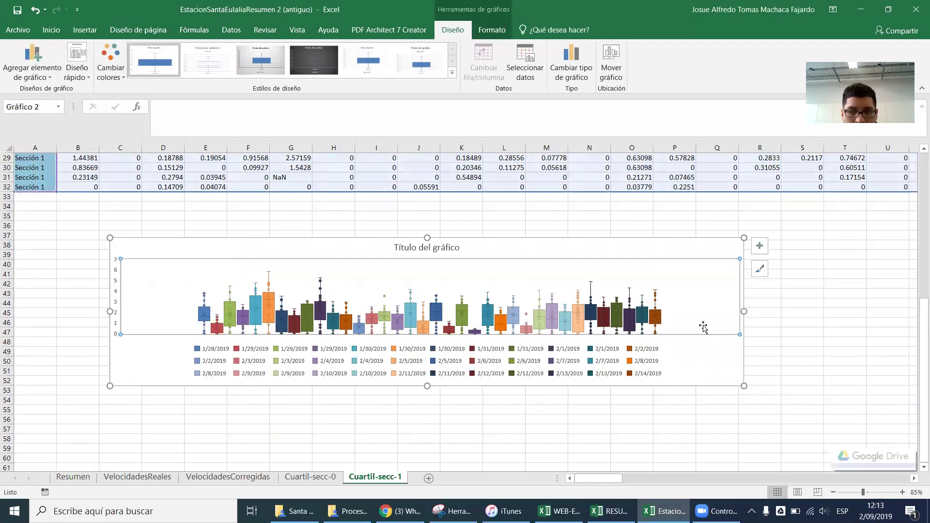
# Step: Widen the section 1 chart on both sides and add primary major horizontal gridlines
pyautogui.moveTo(797, 314); pyautogui.dragTo(879, 311)
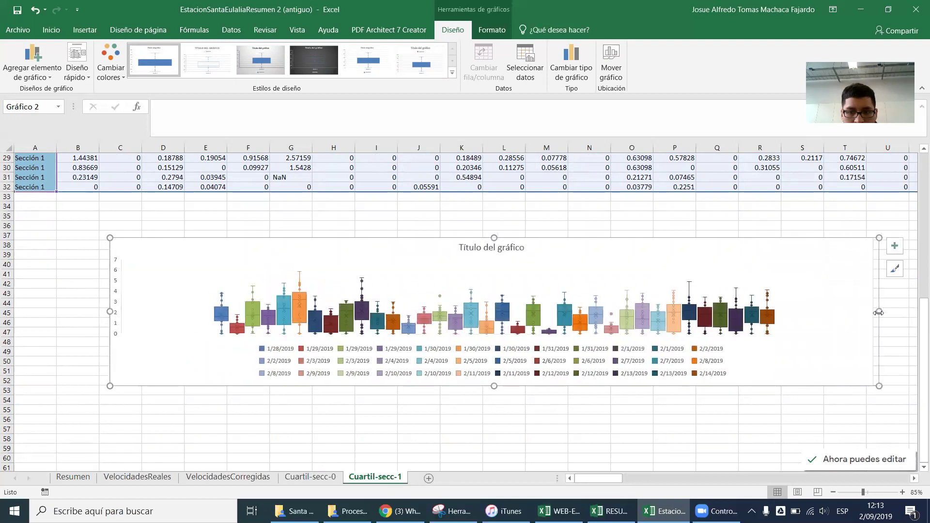
pyautogui.moveTo(109, 310); pyautogui.dragTo(56, 313)
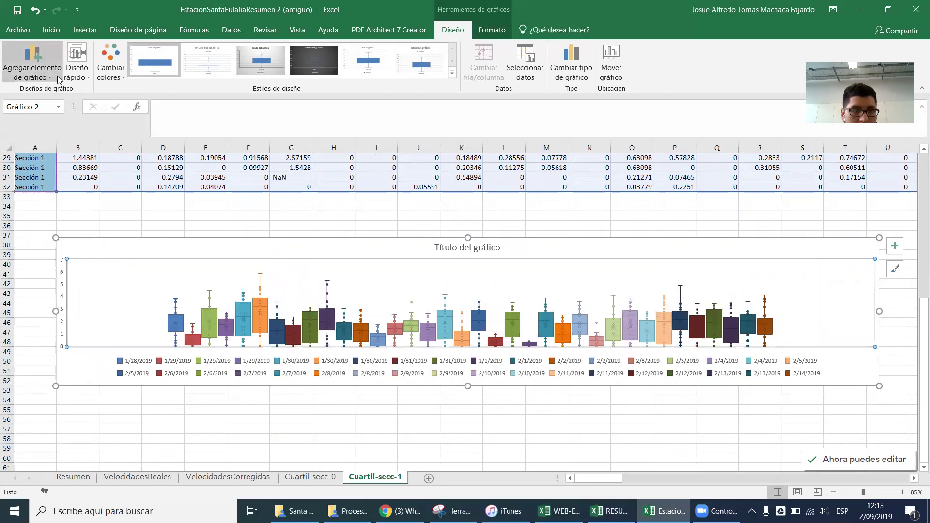
pyautogui.click(77, 72)
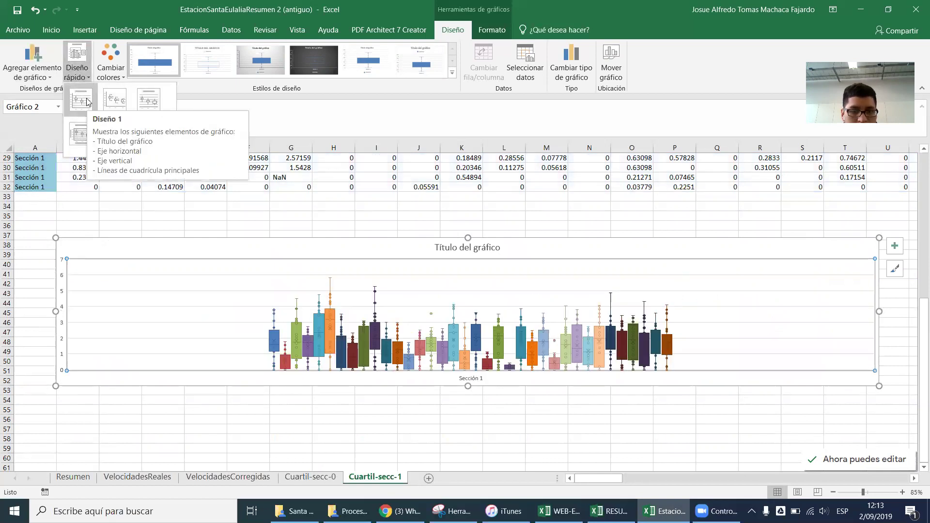
pyautogui.click(46, 71)
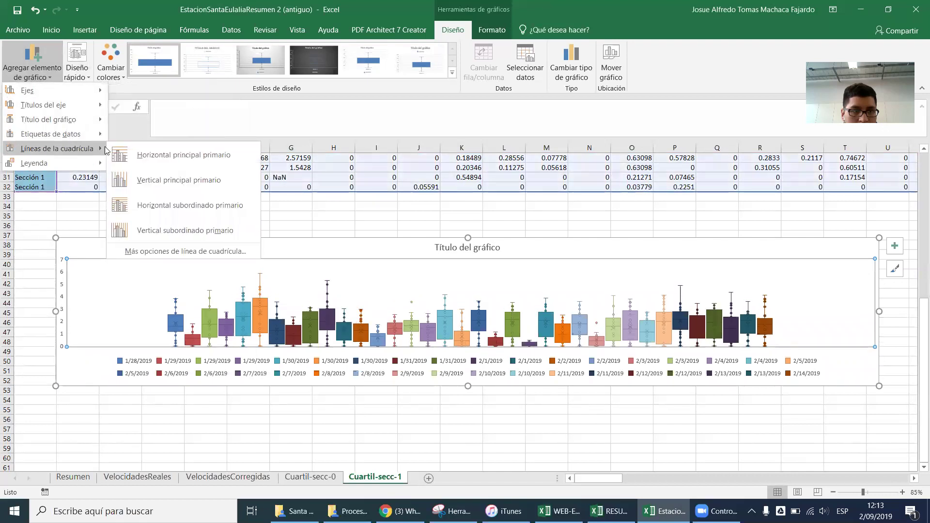
pyautogui.click(126, 155)
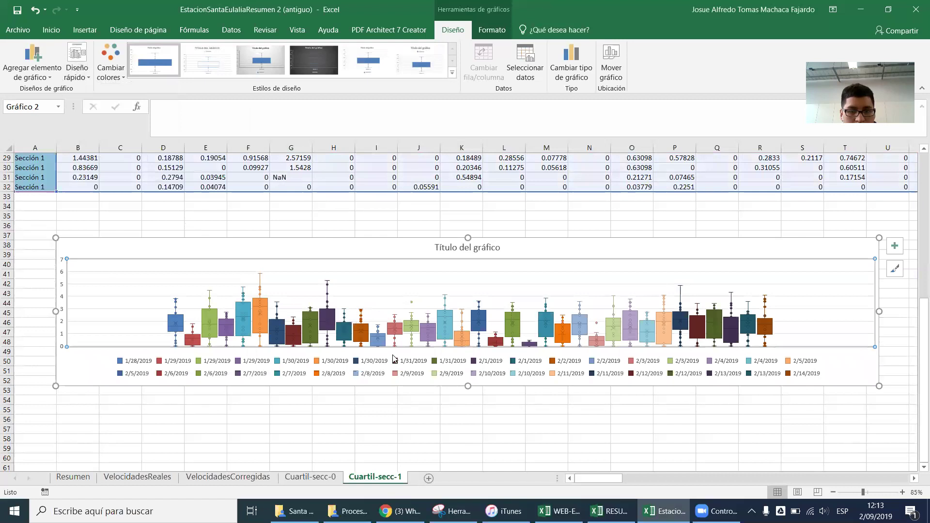
# Step: Make the section 1 chart slightly narrower and taller, and move it up so it starts at about row 35
pyautogui.moveTo(55, 311); pyautogui.dragTo(82, 311)
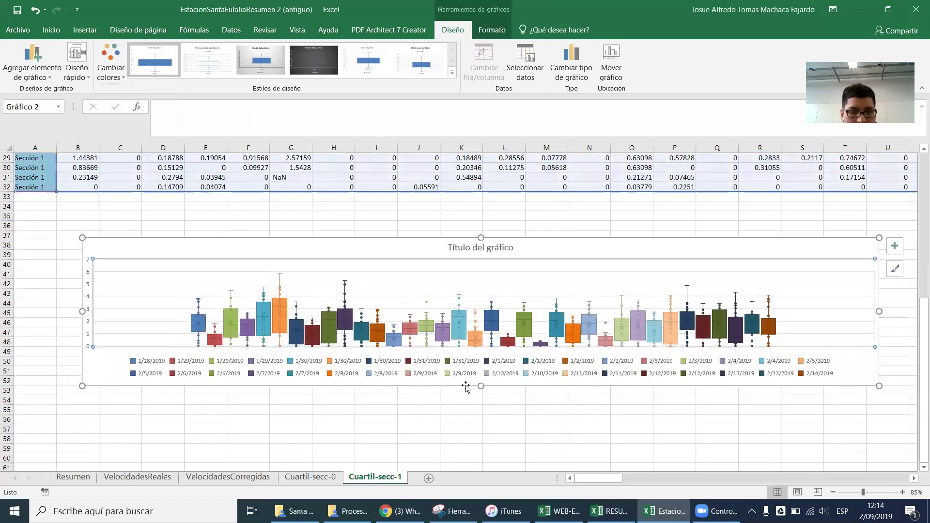
pyautogui.moveTo(480, 386); pyautogui.dragTo(480, 439)
pyautogui.scroll(2, 475, 413)
pyautogui.scroll(-2, 504, 310)
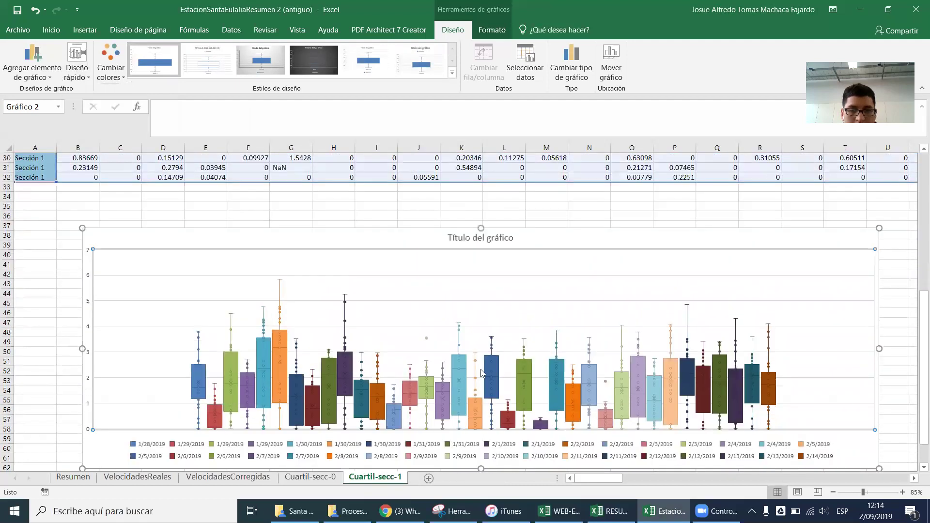
pyautogui.moveTo(536, 207); pyautogui.dragTo(536, 182)
# Step: Copy the chart title text "Cuartiles LSPIV Santa Eulalia - Sección 0" from the chart on Cuartil-secc-0
pyautogui.click(310, 476)
pyautogui.scroll(-4, 457, 370)
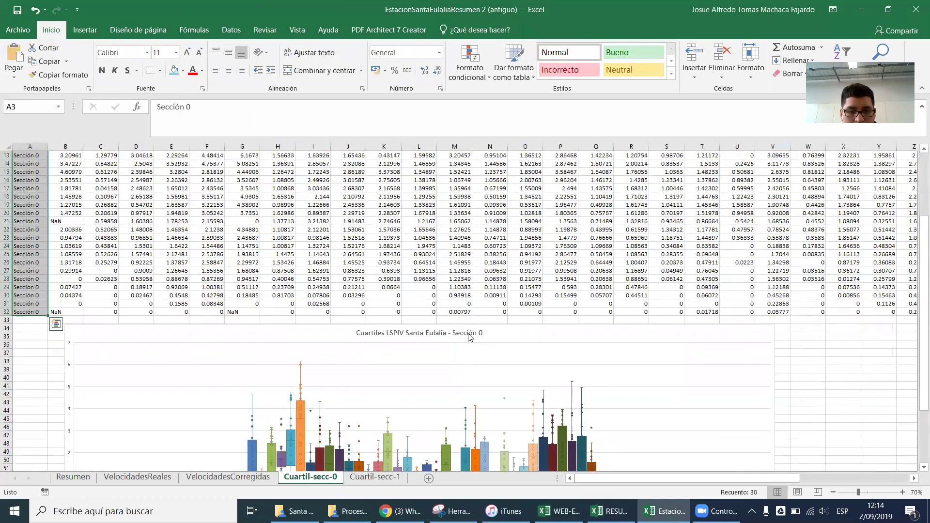
pyautogui.click(479, 333)
pyautogui.hotkey('ctrl', 'shift', 'Left')
pyautogui.hotkey('ctrl', 'shift', 'Left')
pyautogui.hotkey('ctrl', 'shift', 'Left')
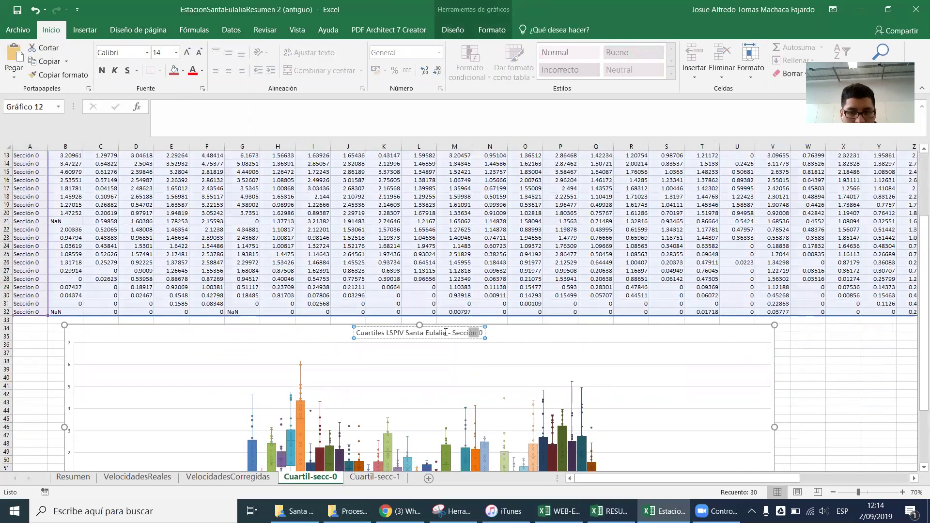
pyautogui.moveTo(480, 332); pyautogui.dragTo(357, 333)
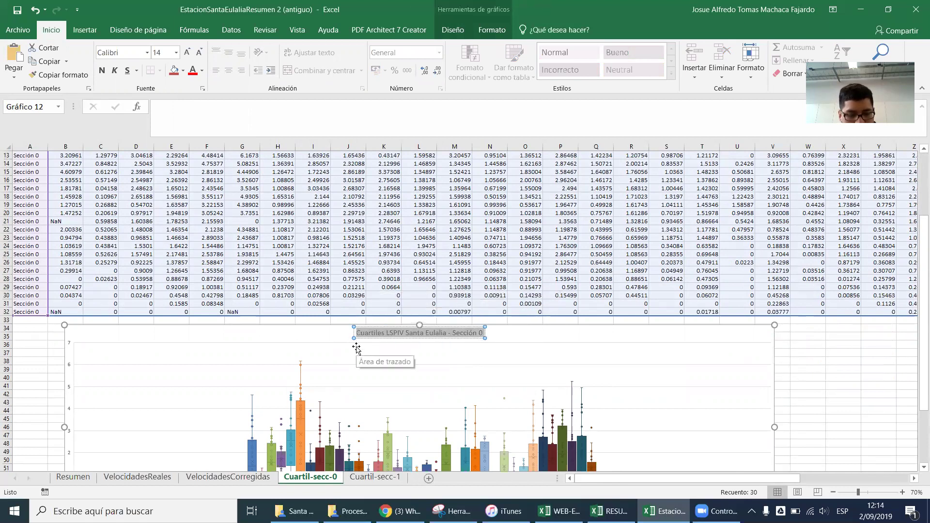
# Step: Replace the placeholder chart title on Cuartil-secc-1 with the copied text, edited to "Cuartiles LSPIV Santa Eulalia - Sección 1"
pyautogui.click(375, 476)
pyautogui.click(501, 191)
pyautogui.moveTo(446, 182); pyautogui.dragTo(515, 183)
pyautogui.hotkey('ctrl', 'v')
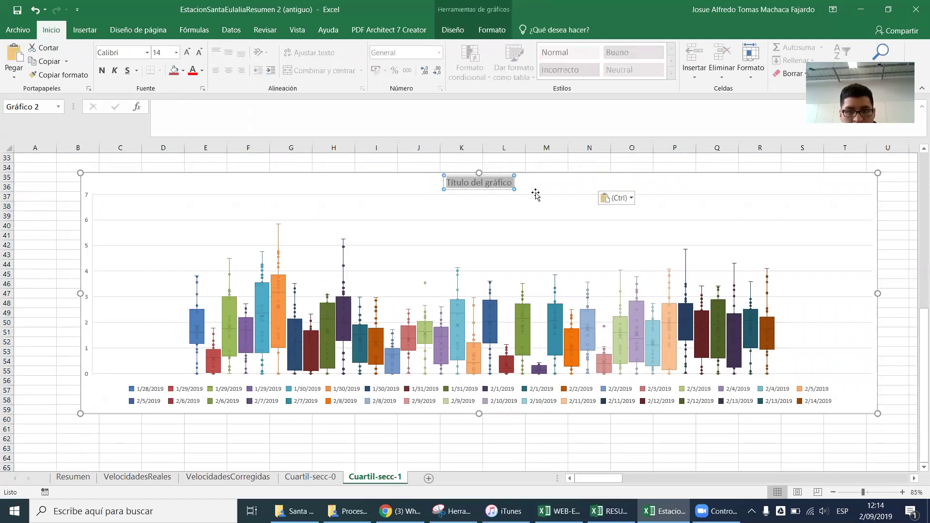
pyautogui.press('BackSpace')
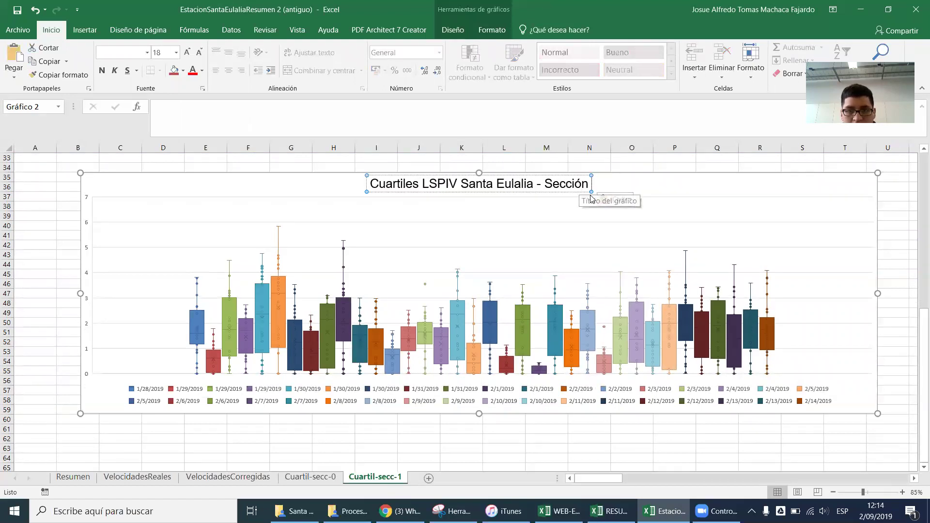
pyautogui.write('1')
pyautogui.click(898, 285)
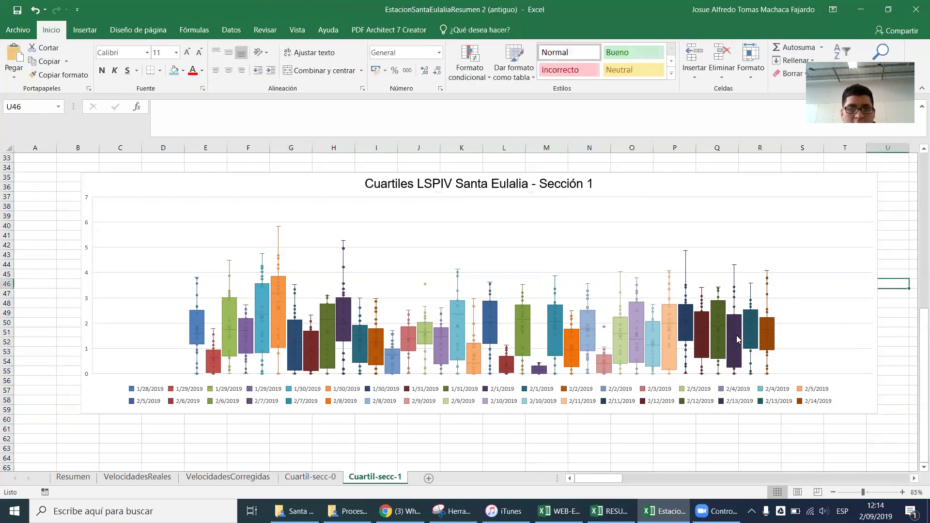
# Step: Compare with the chart on Cuartil-secc-0 and set the zoom of the Cuartil-secc-1 sheet to 80%
pyautogui.click(310, 476)
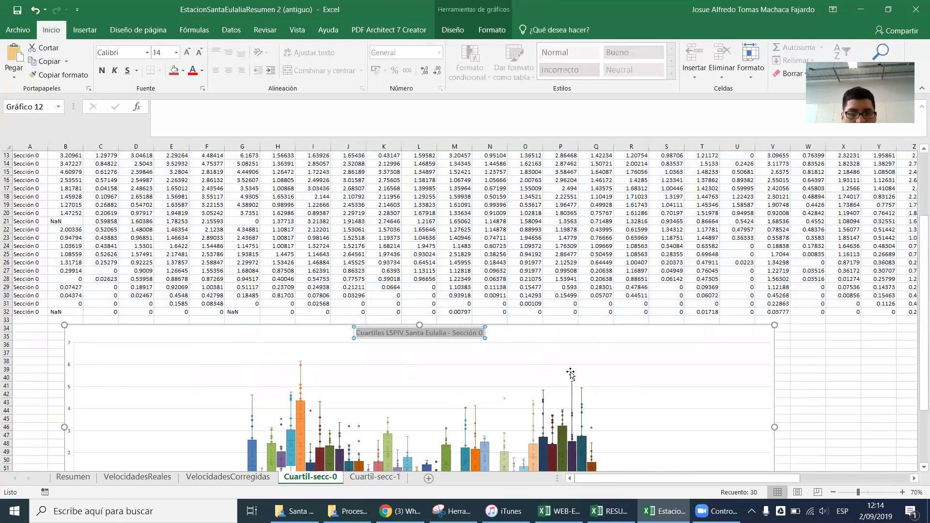
pyautogui.click(795, 366)
pyautogui.click(355, 477)
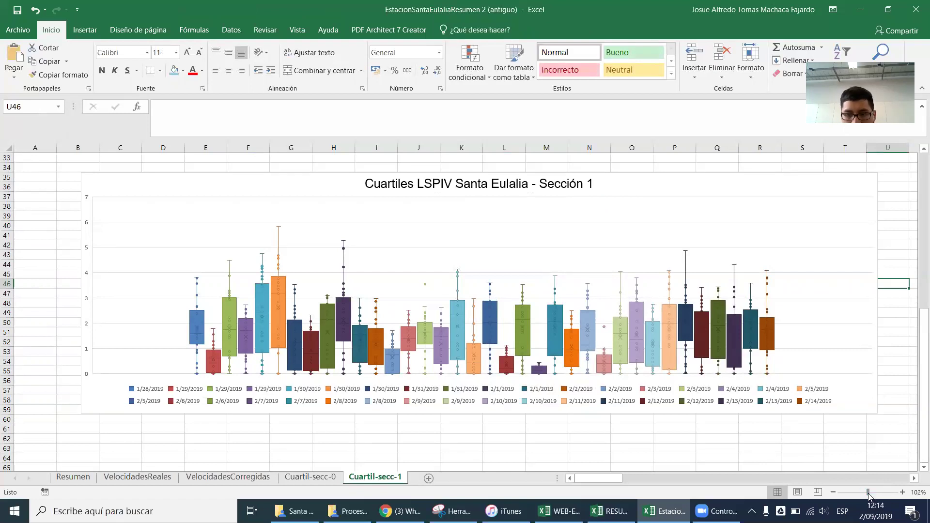
pyautogui.moveTo(863, 492); pyautogui.dragTo(868, 493)
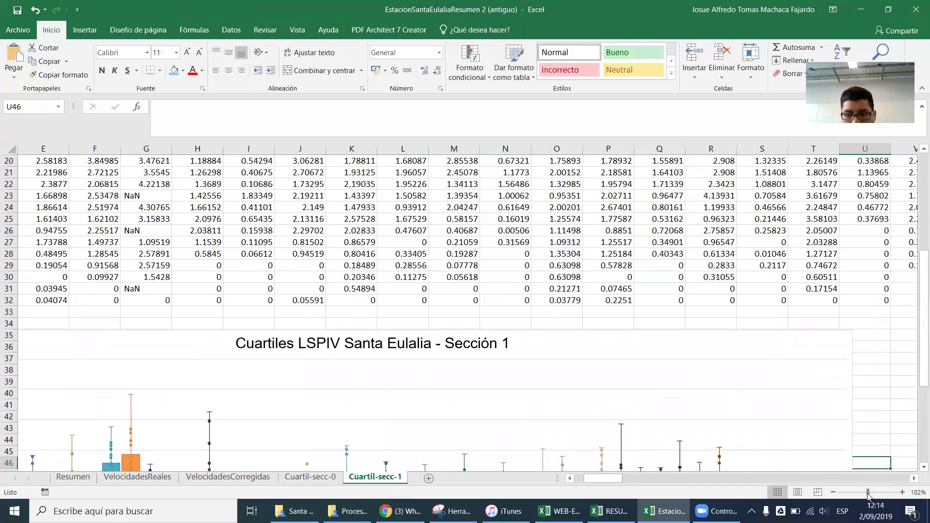
pyautogui.click(833, 493)
pyautogui.click(833, 493)
pyautogui.click(832, 492)
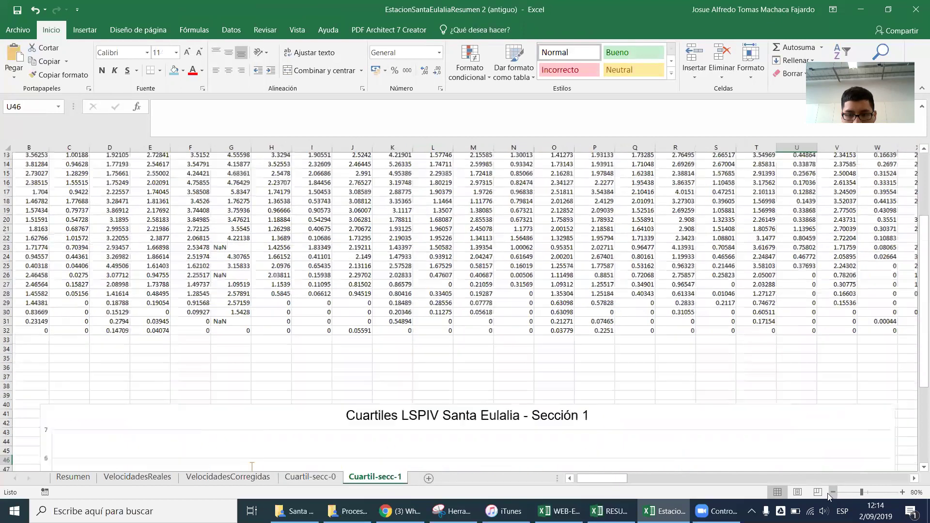
pyautogui.scroll(-2, 739, 425)
pyautogui.scroll(-4, 725, 458)
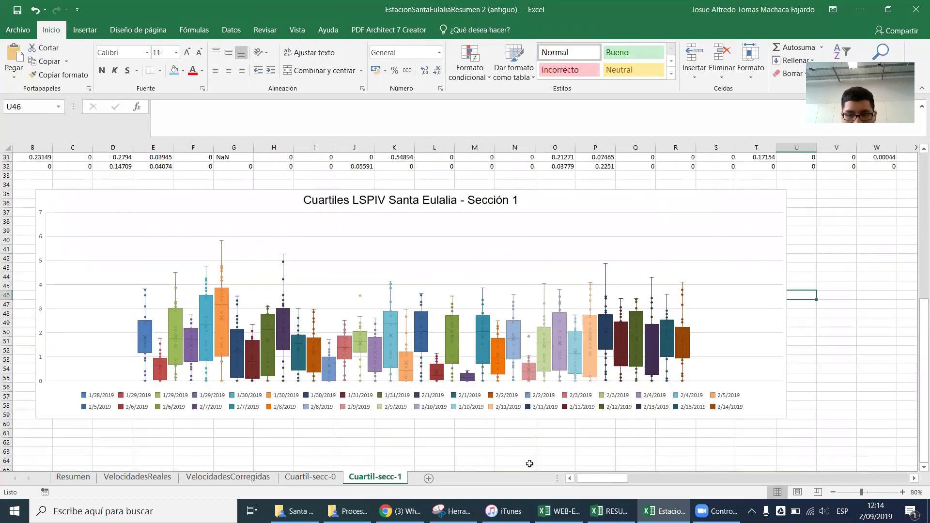
# Step: Set the zoom of the Cuartil-secc-0 sheet to 80%
pyautogui.click(320, 477)
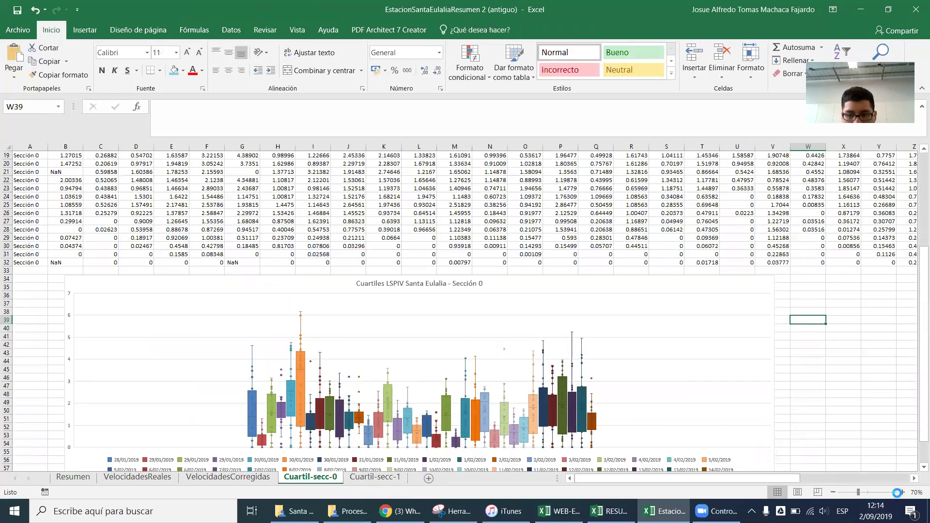
pyautogui.click(898, 492)
pyautogui.click(869, 496)
pyautogui.moveTo(869, 496); pyautogui.dragTo(861, 496)
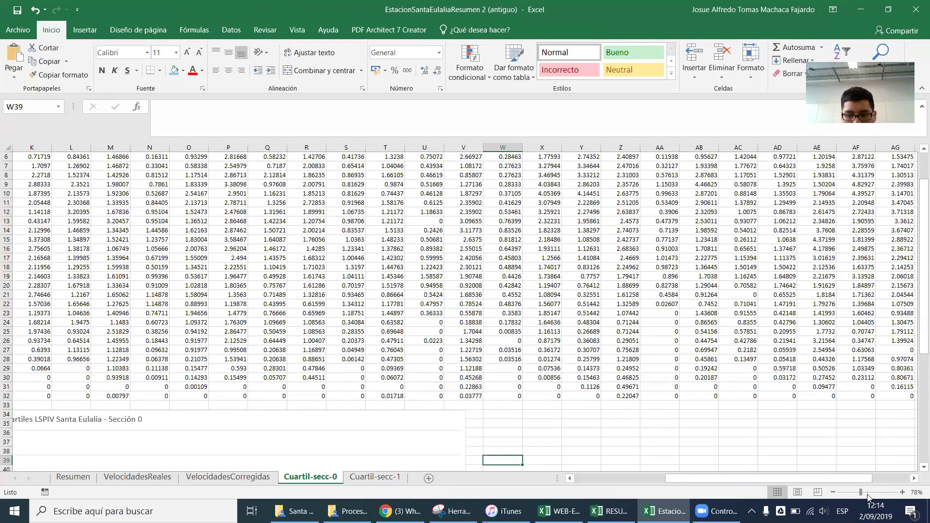
pyautogui.click(903, 493)
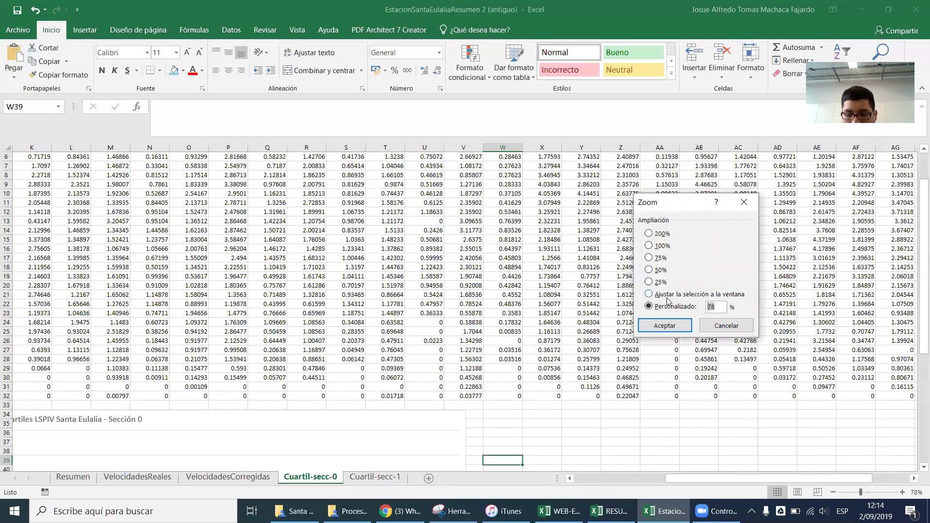
pyautogui.write('80')
pyautogui.press('Return')
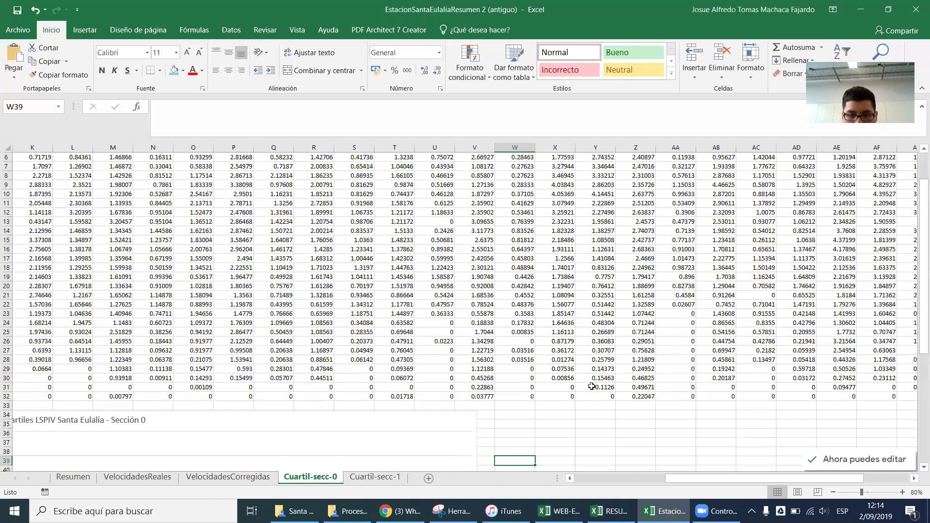
# Step: Check the chart placement on Cuartil-secc-0 and move the chart on Cuartil-secc-1 to start in column C at about row 36
pyautogui.scroll(-5, 648, 424)
pyautogui.moveTo(749, 479); pyautogui.dragTo(657, 480)
pyautogui.scroll(-2, 417, 399)
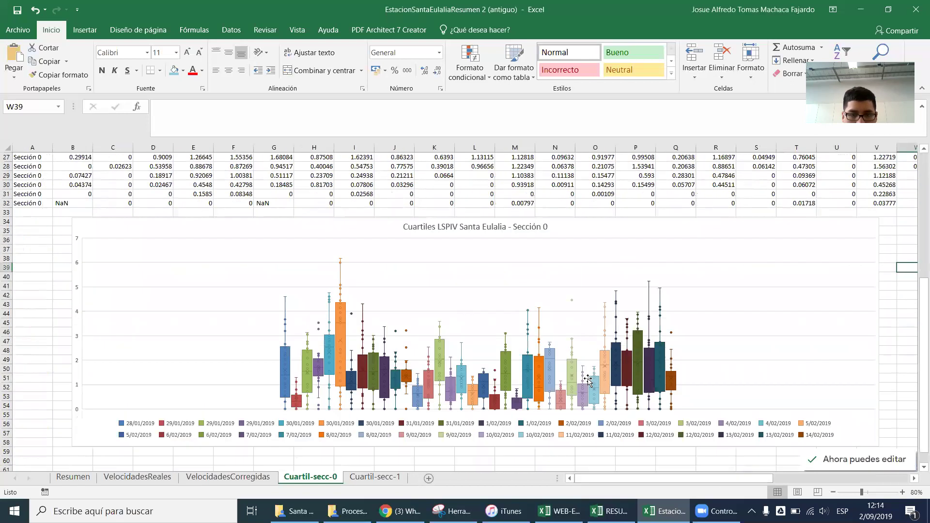
pyautogui.click(361, 477)
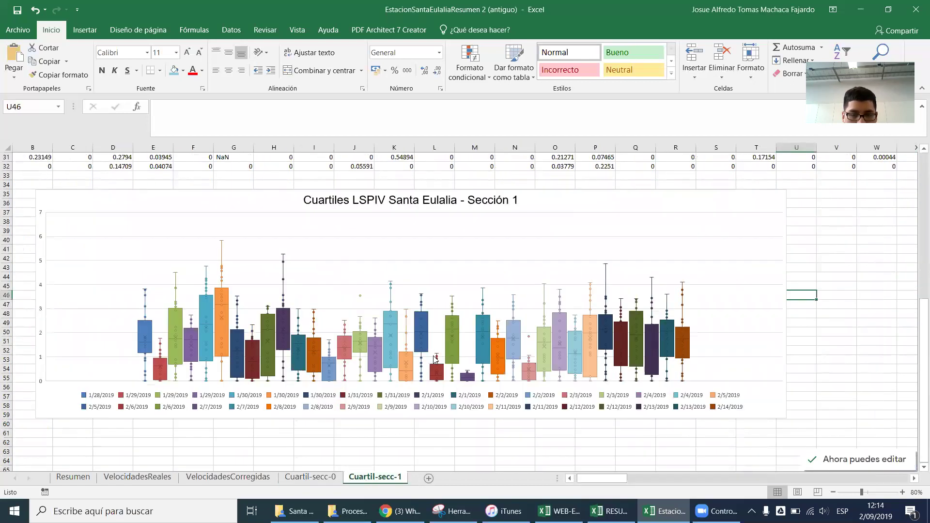
pyautogui.moveTo(560, 203); pyautogui.dragTo(601, 214)
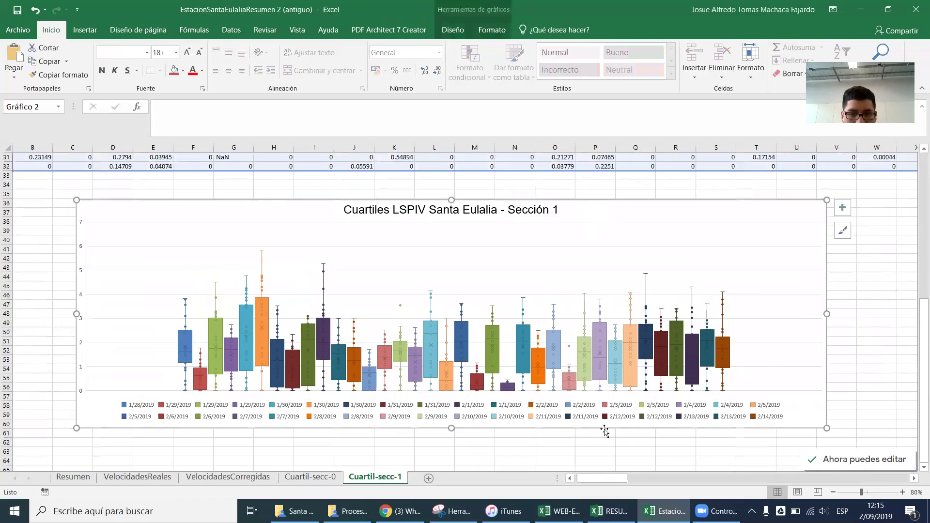